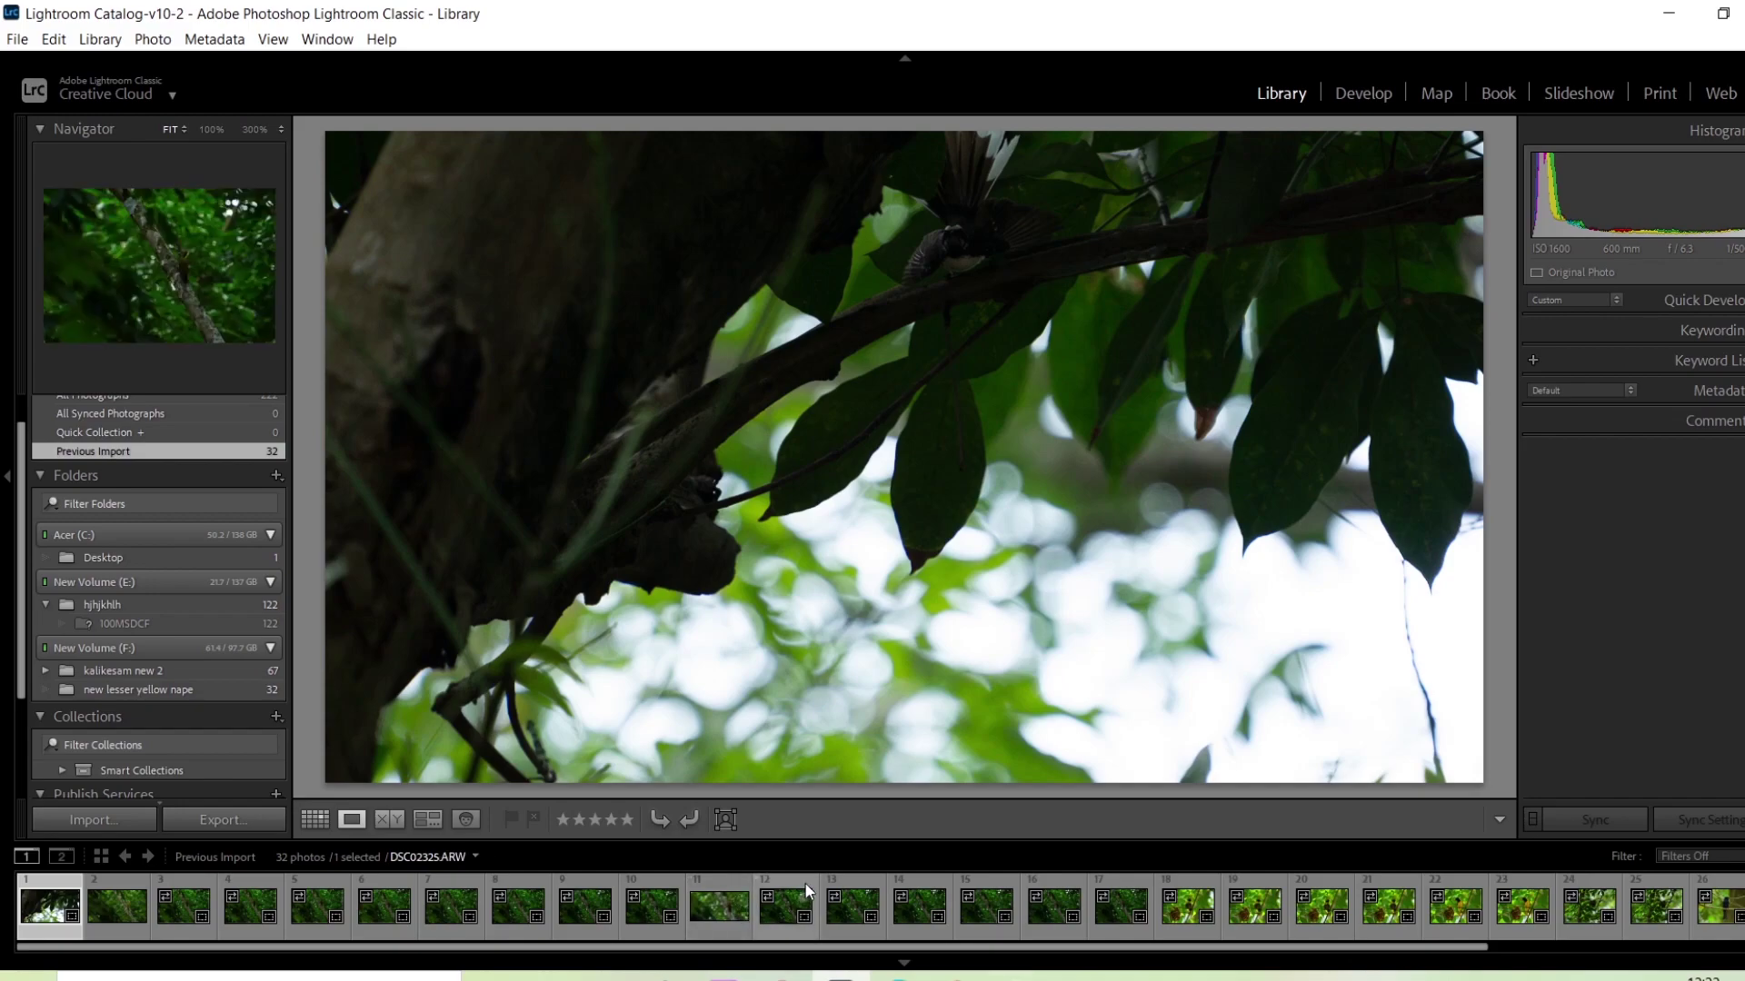
# Compare the woodpecker-on-trunk shots in the filmstrip and check the bird's sharpness zoomed in, then return to Fit
pyautogui.scroll(-3, 916, 902)
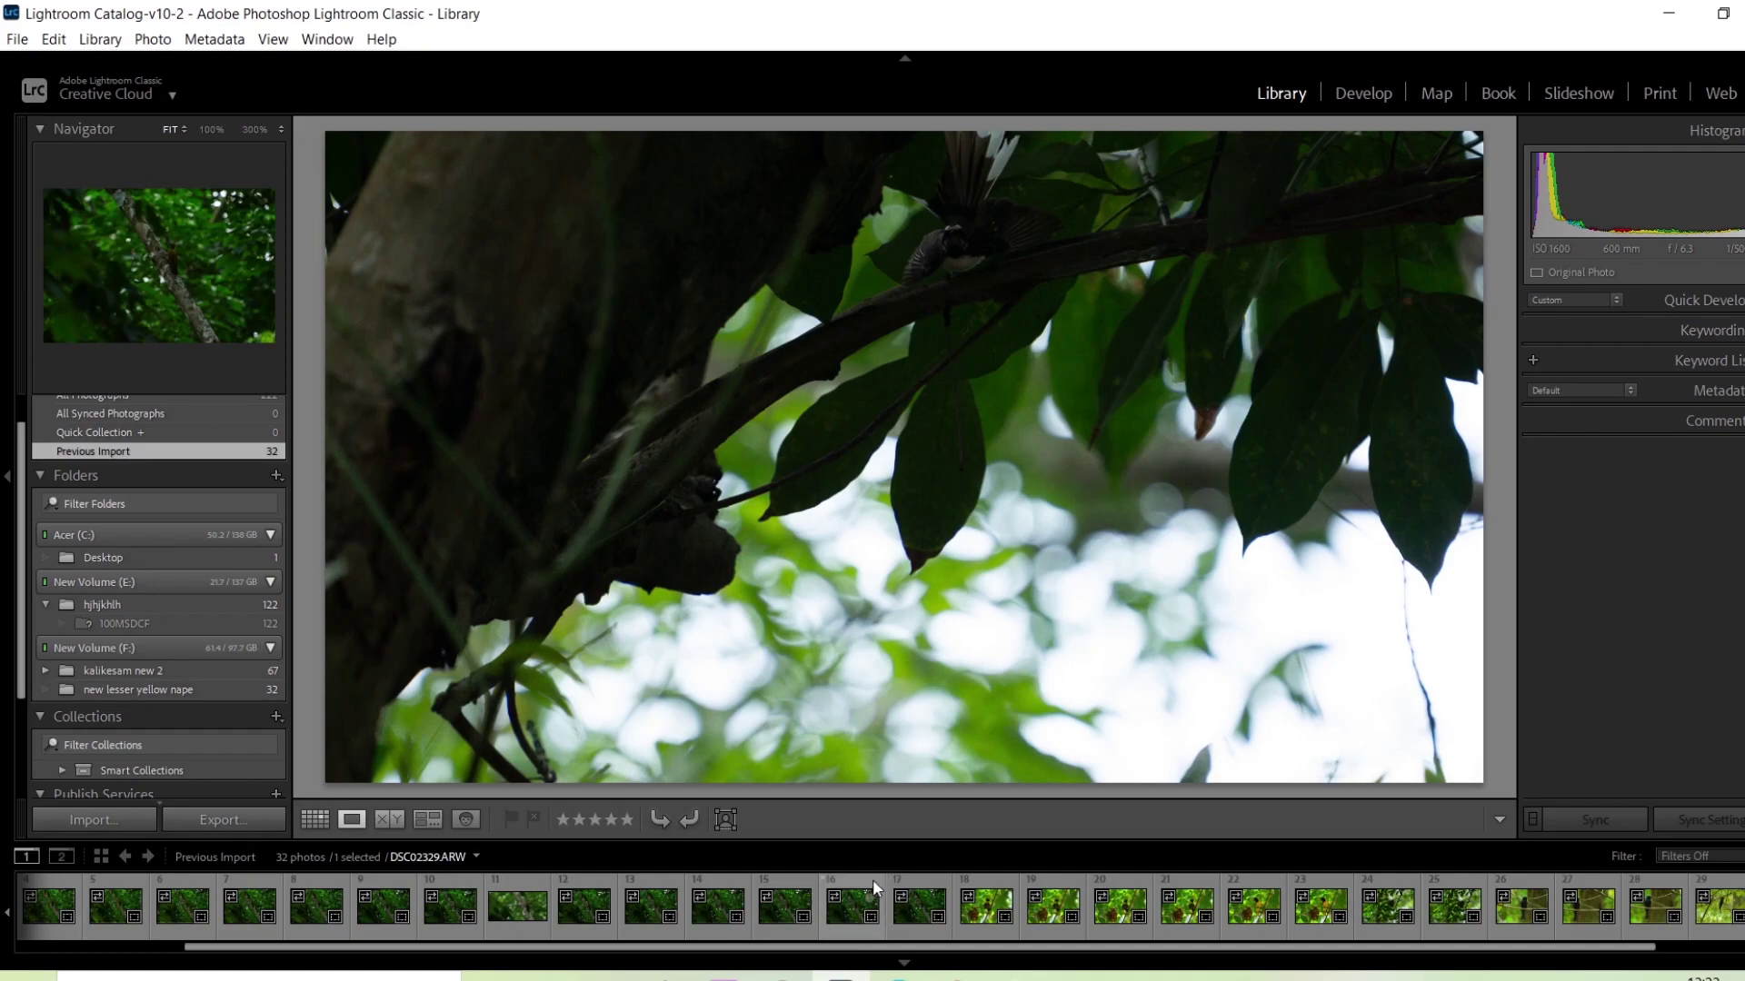
pyautogui.click(847, 928)
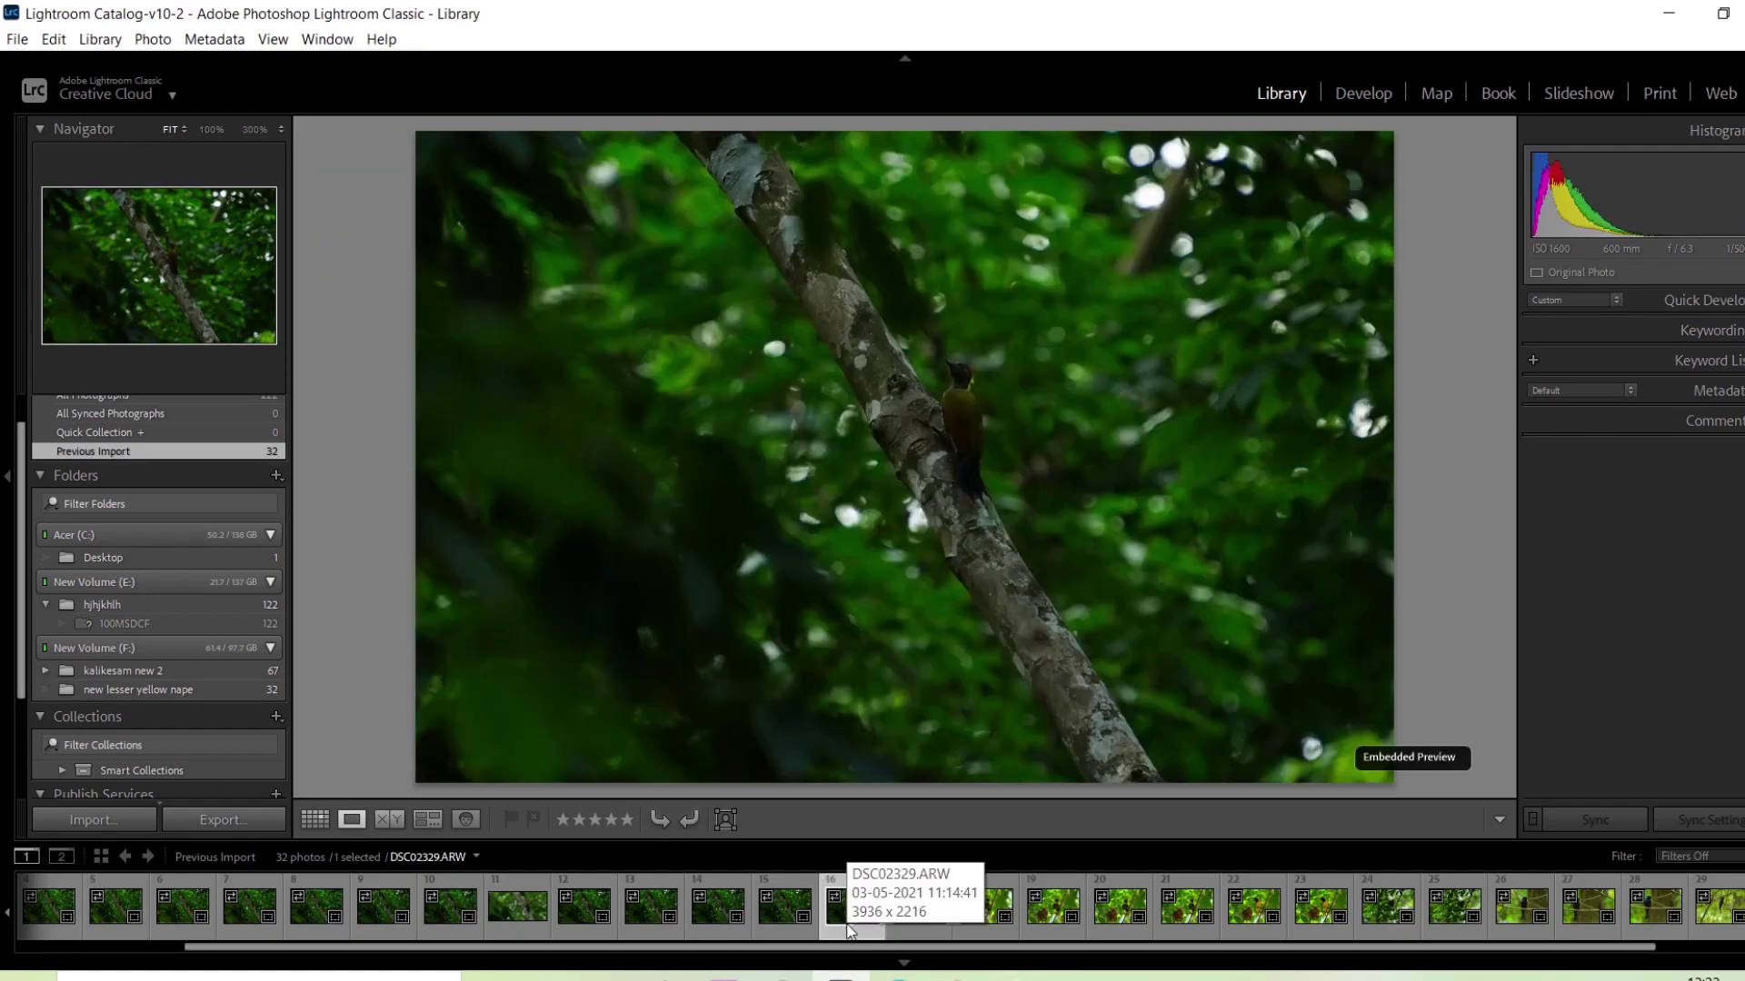
pyautogui.scroll(3, 587, 896)
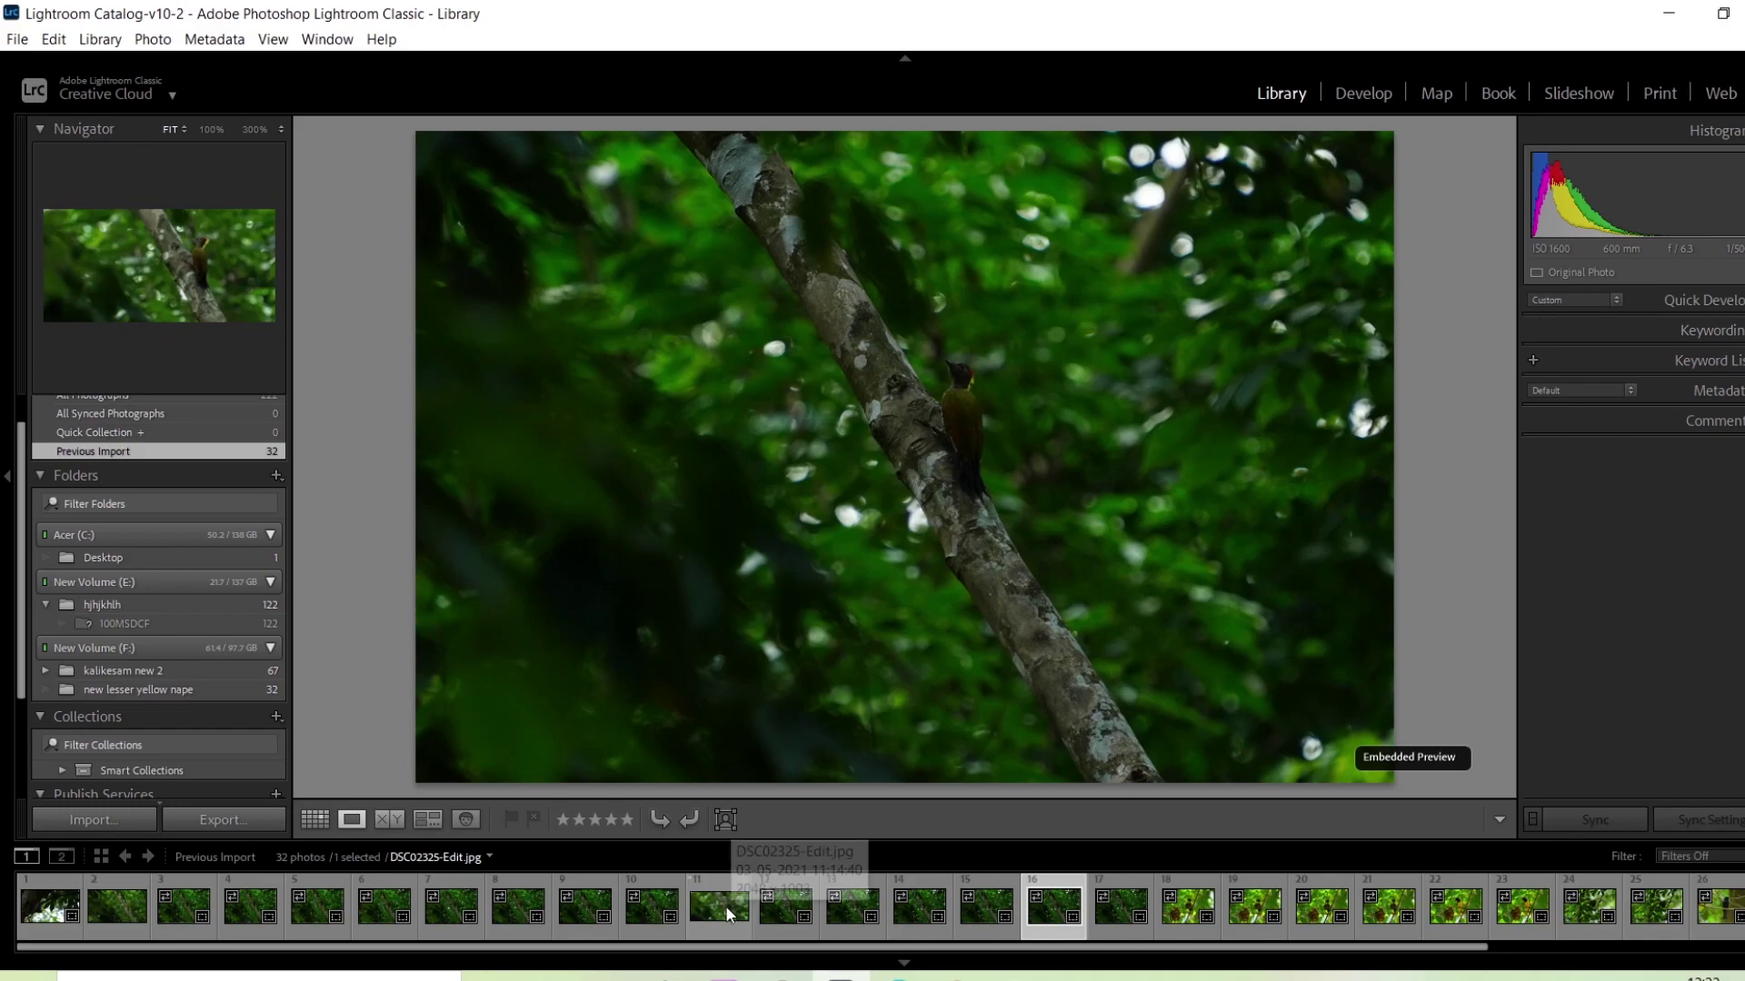
pyautogui.click(460, 922)
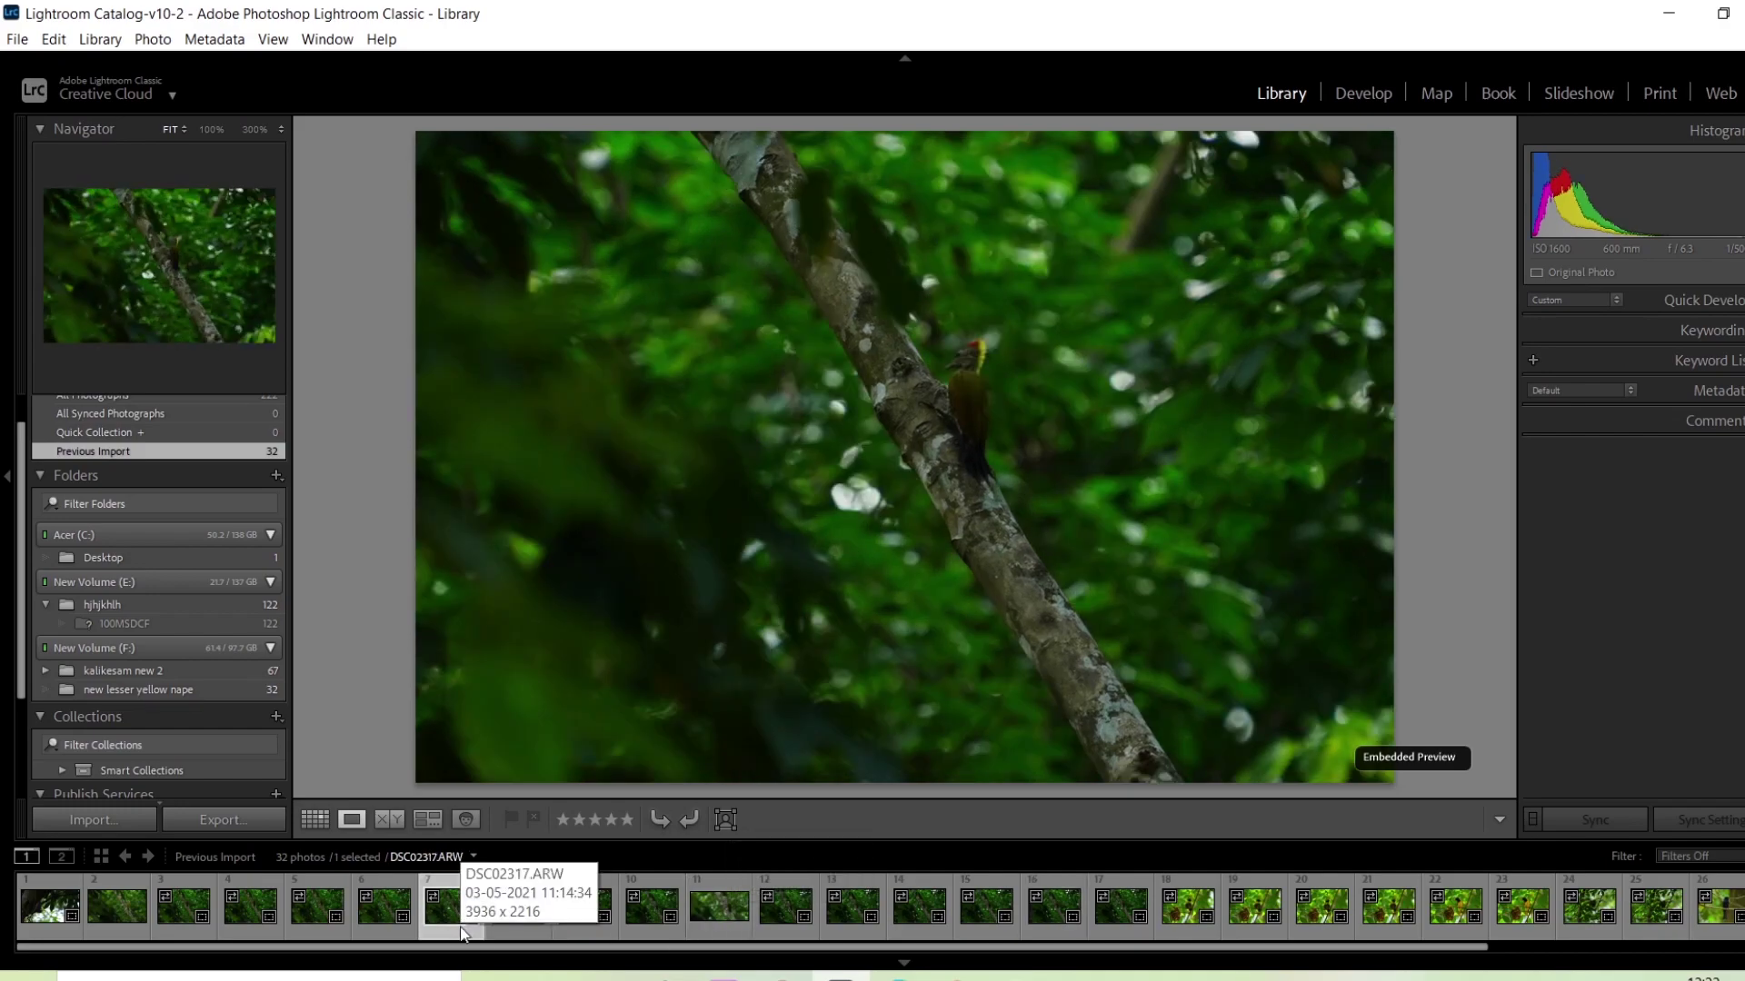
pyautogui.click(385, 919)
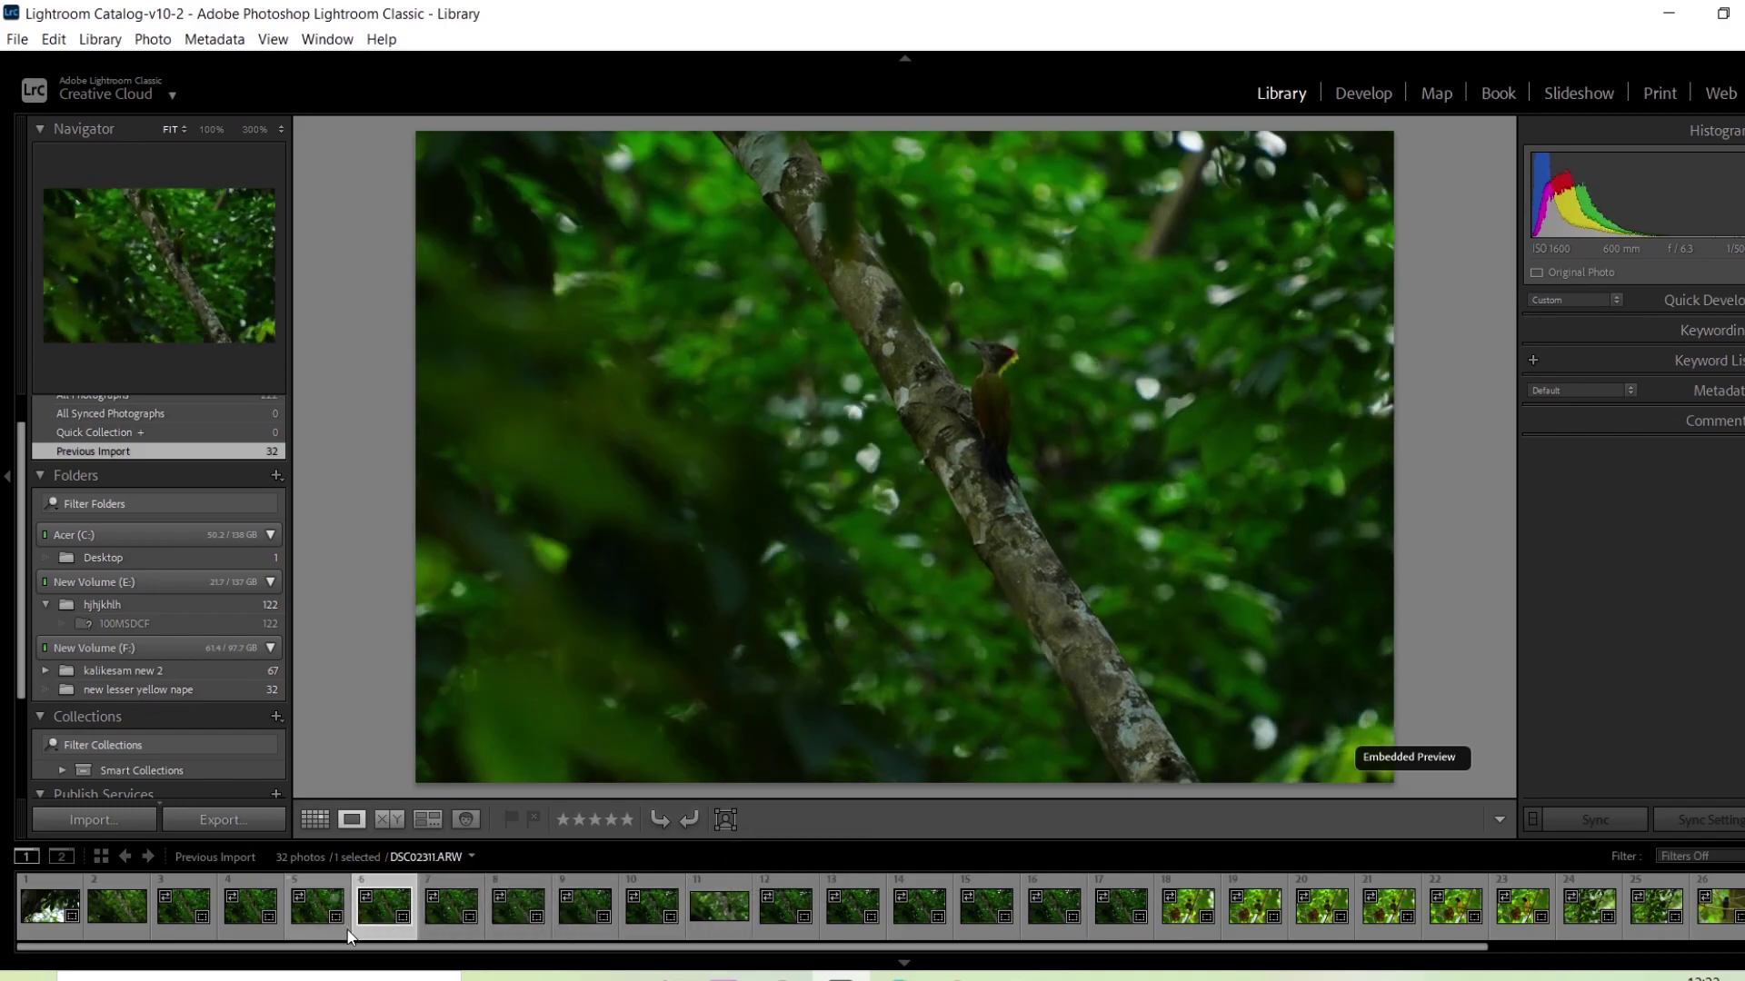
pyautogui.click(1006, 363)
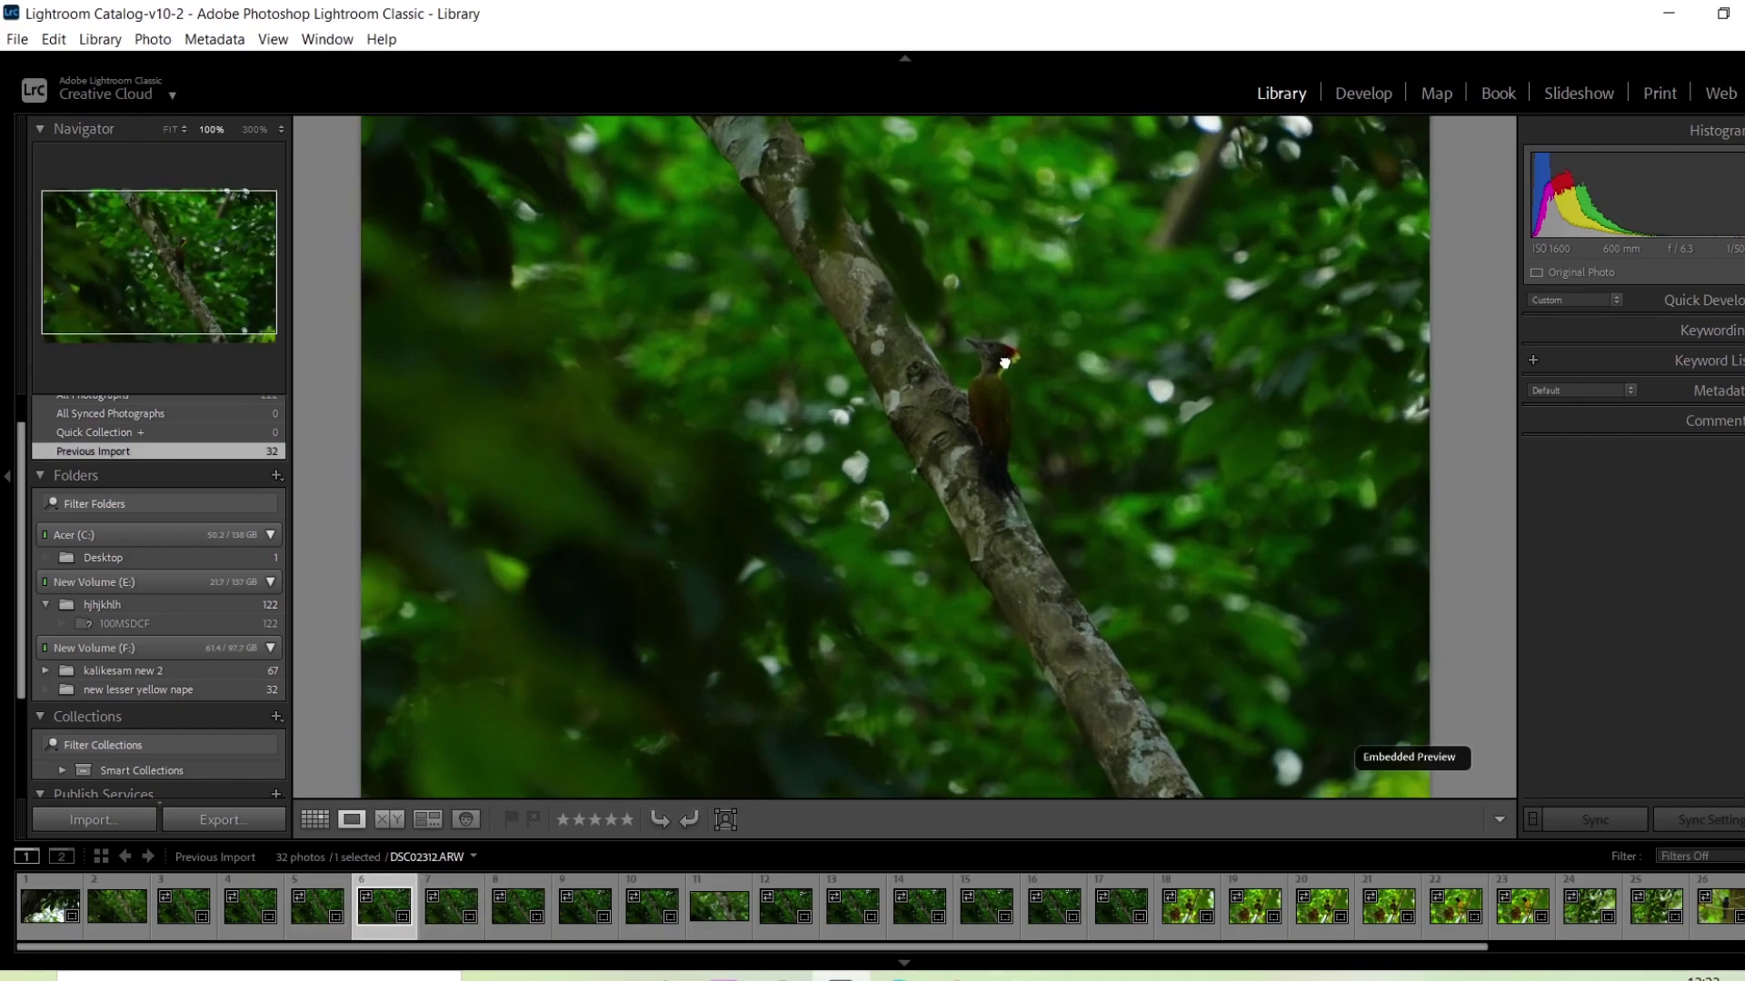
pyautogui.click(1008, 389)
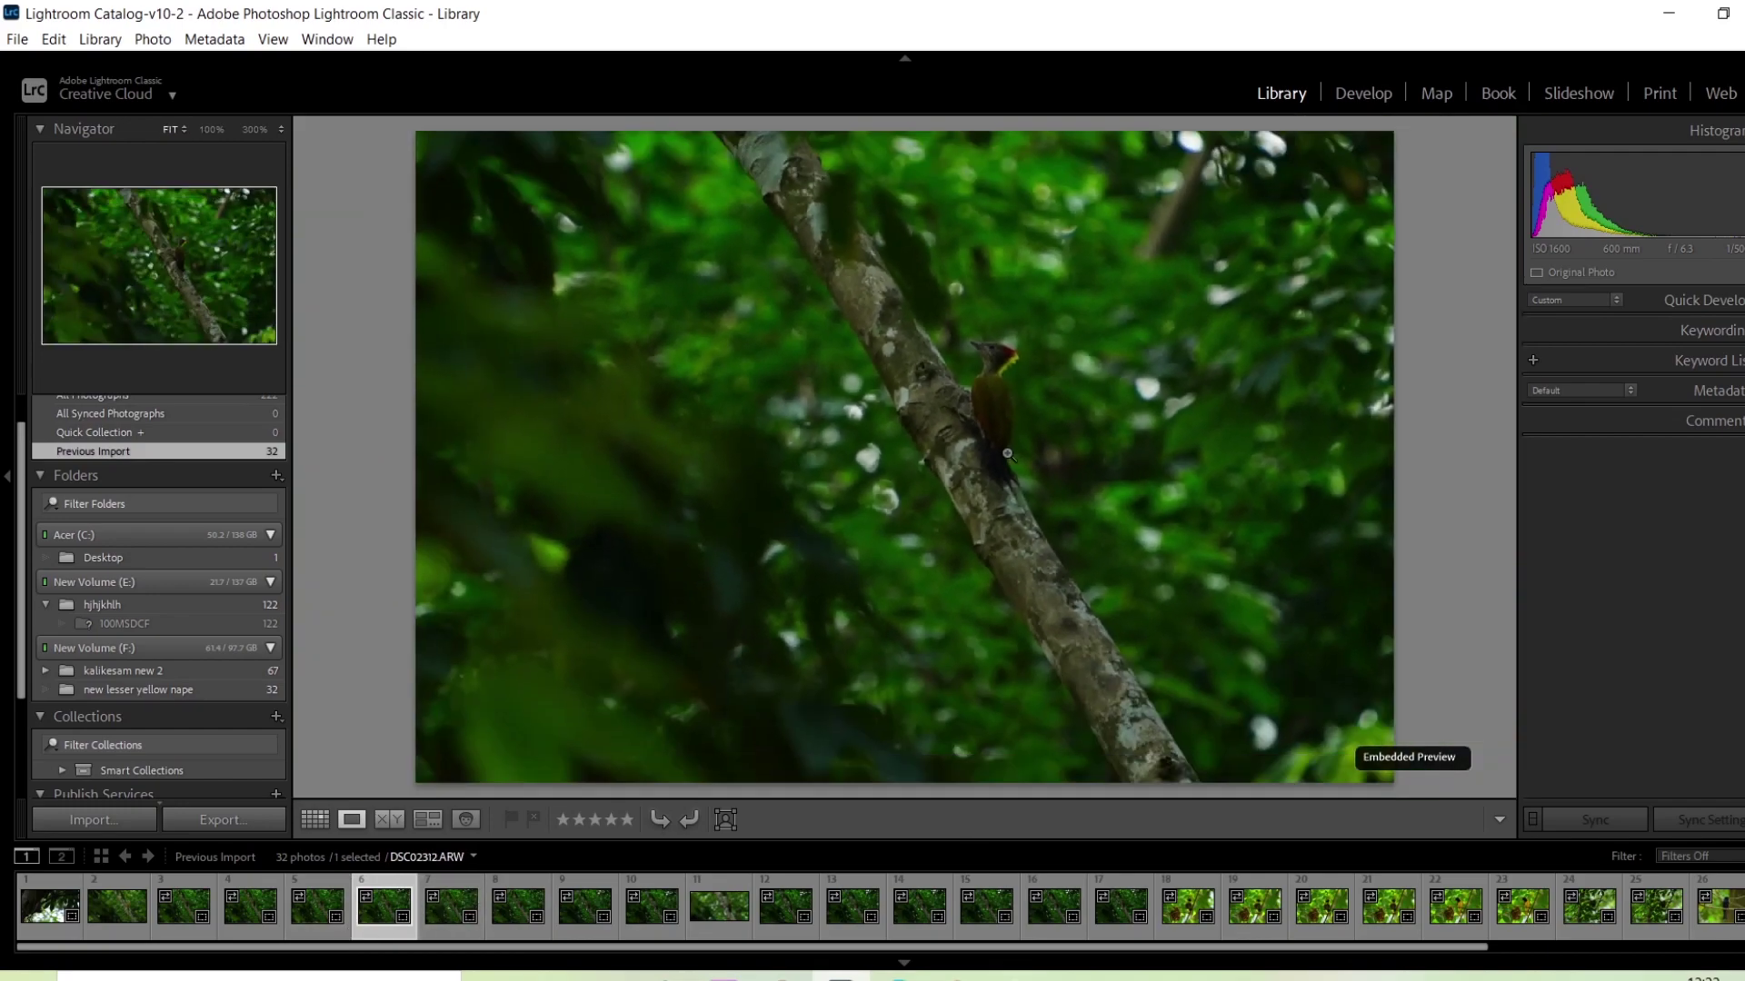
pyautogui.click(1001, 467)
# Open DSC02312.ARW in Develop and inspect the woodpecker at 100% before returning to Fit
pyautogui.click(1360, 92)
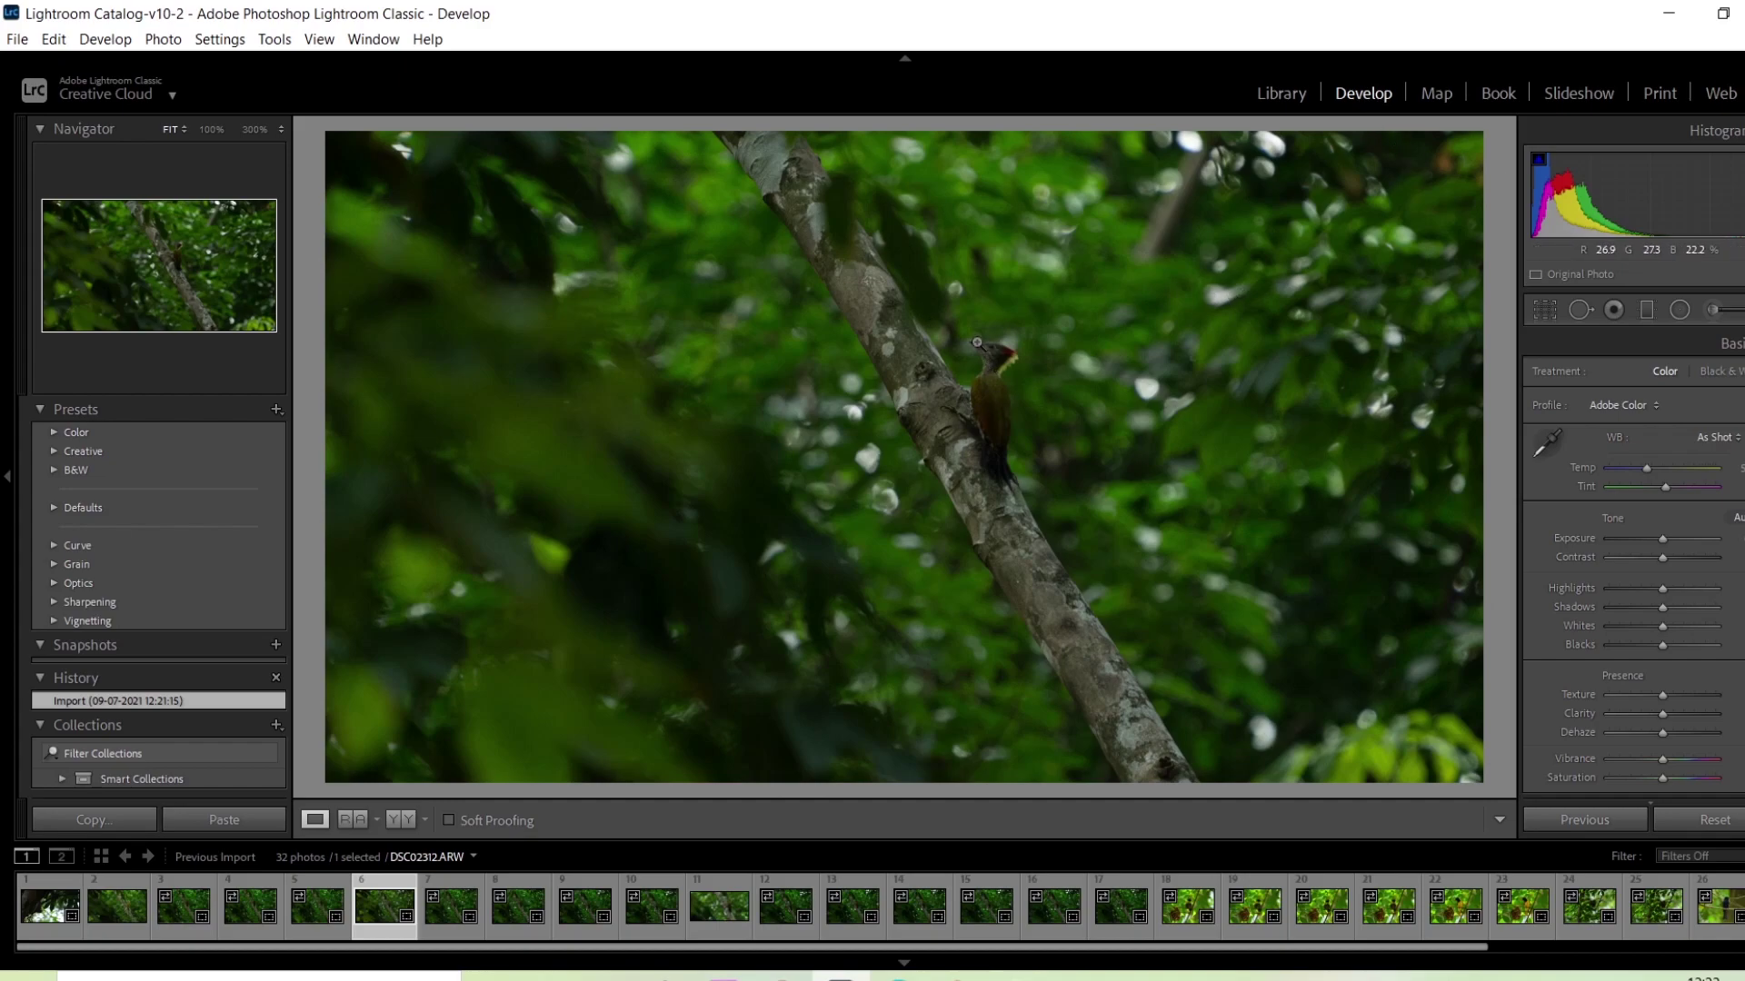
pyautogui.click(1000, 361)
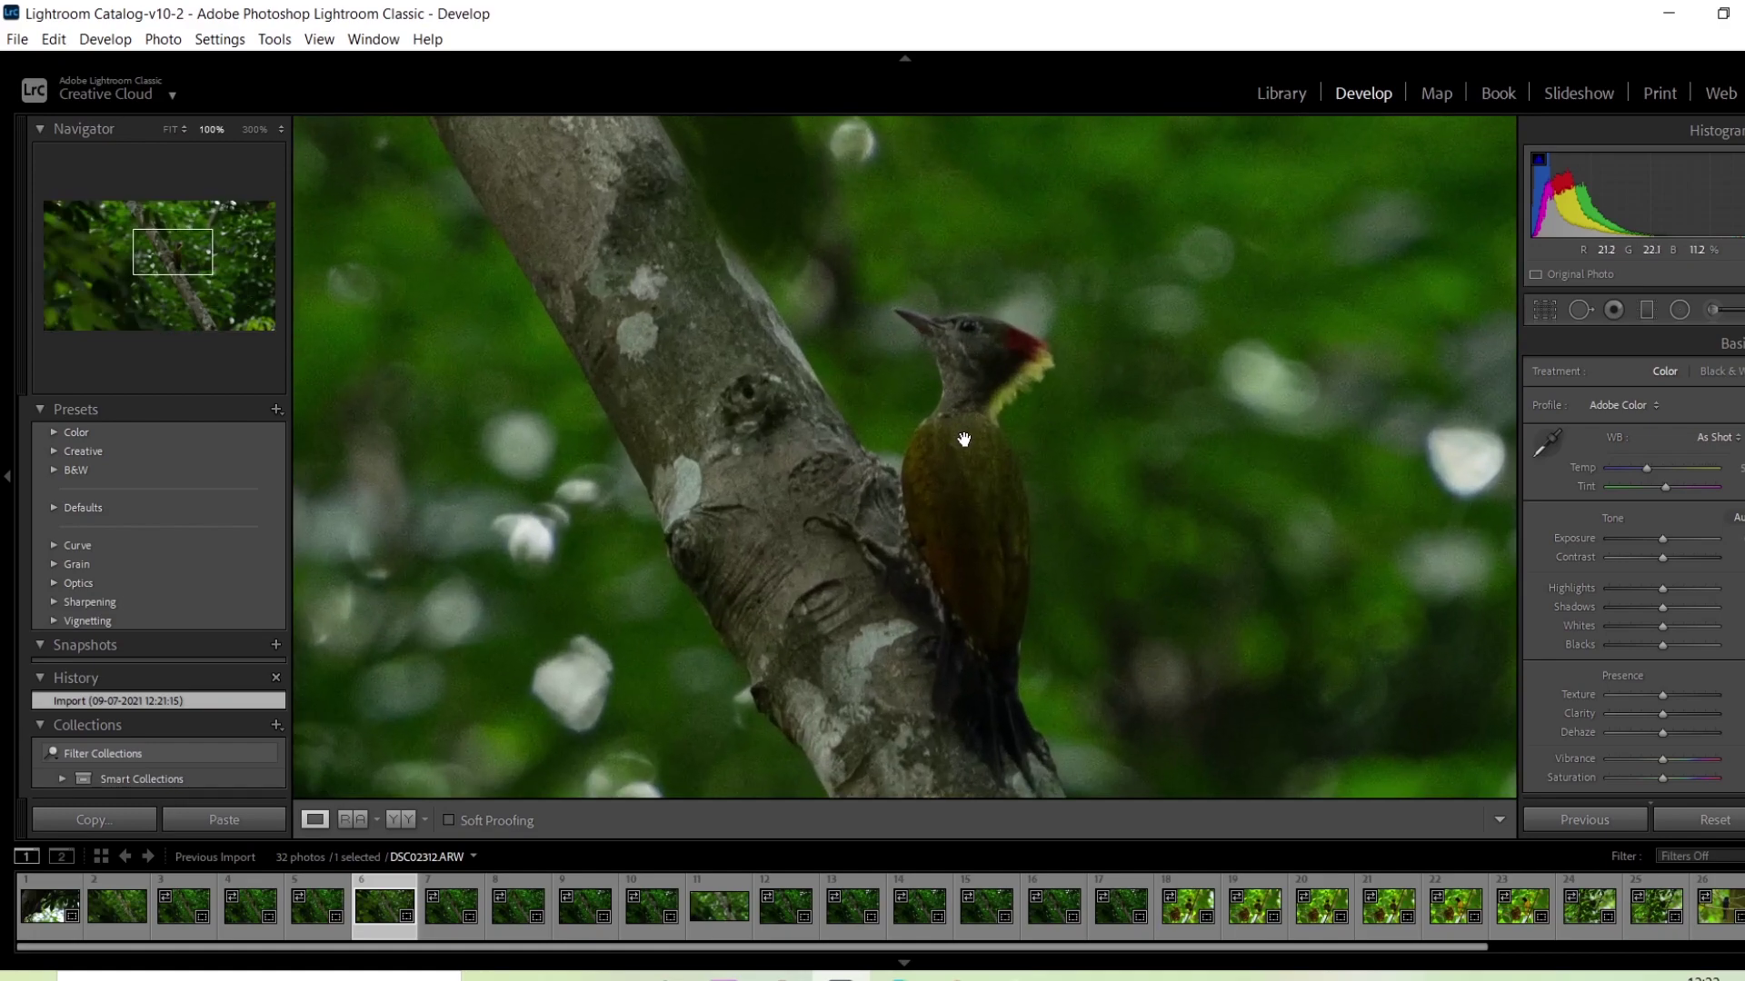
pyautogui.click(963, 438)
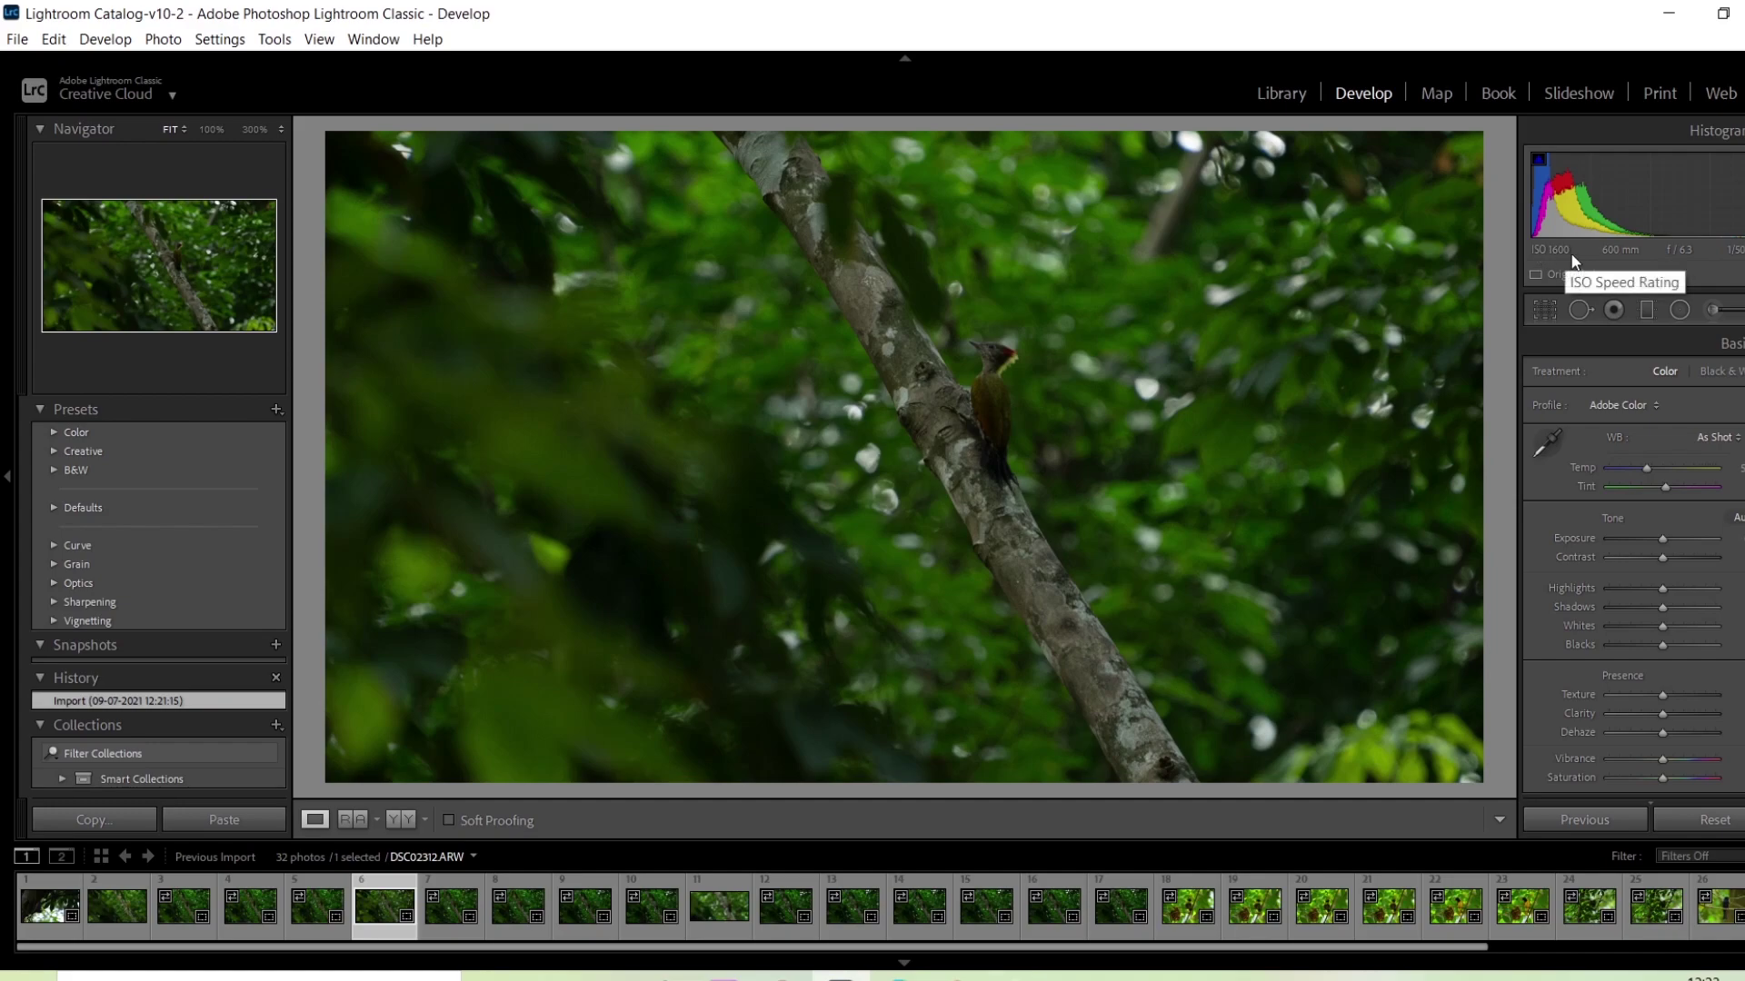
pyautogui.click(949, 430)
pyautogui.moveTo(950, 431); pyautogui.dragTo(888, 603)
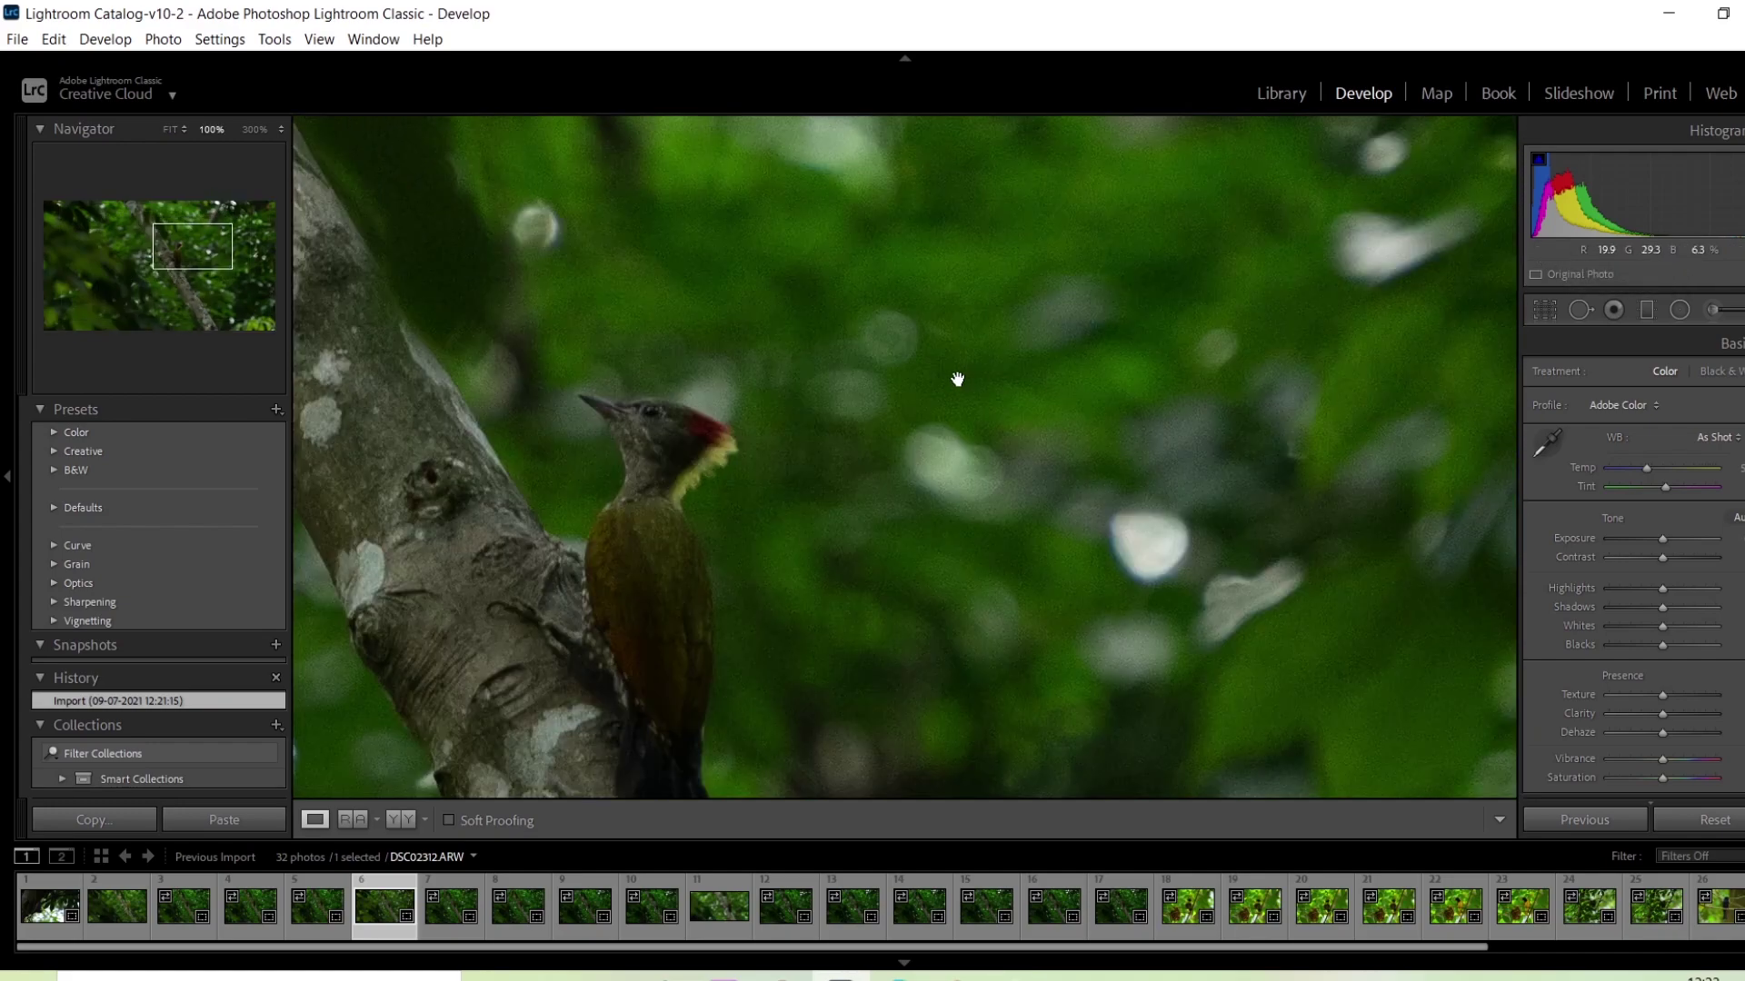
pyautogui.click(954, 378)
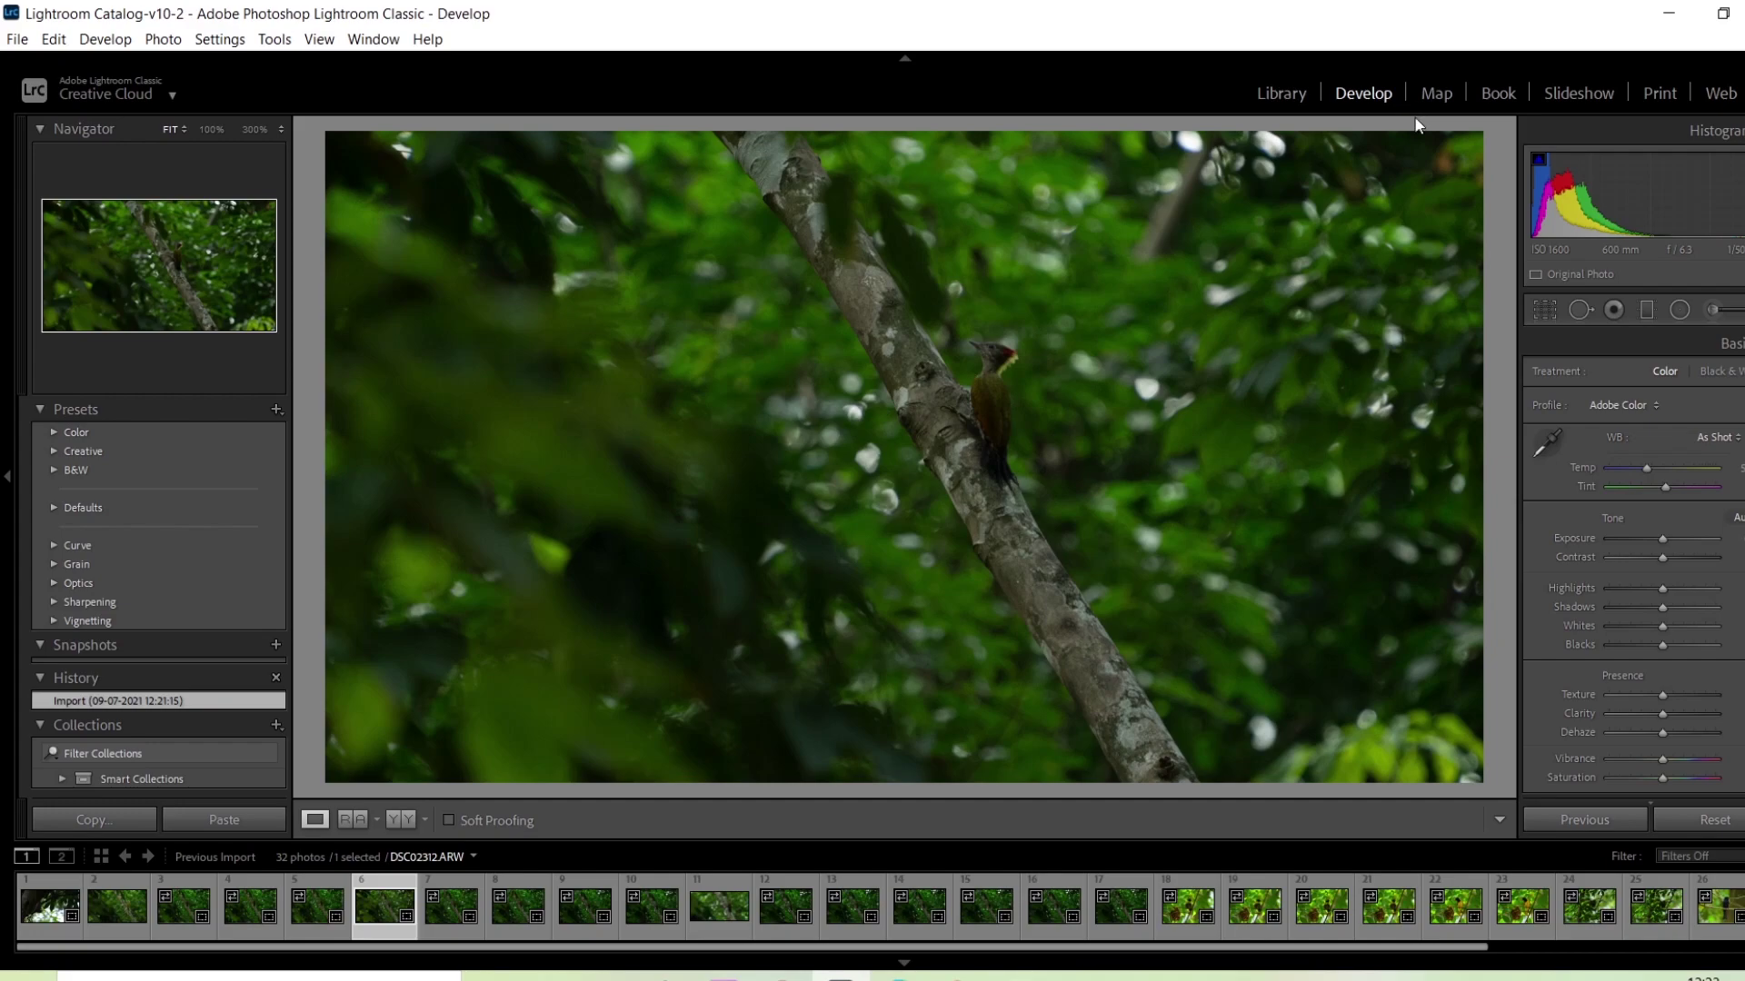
pyautogui.press('F8')
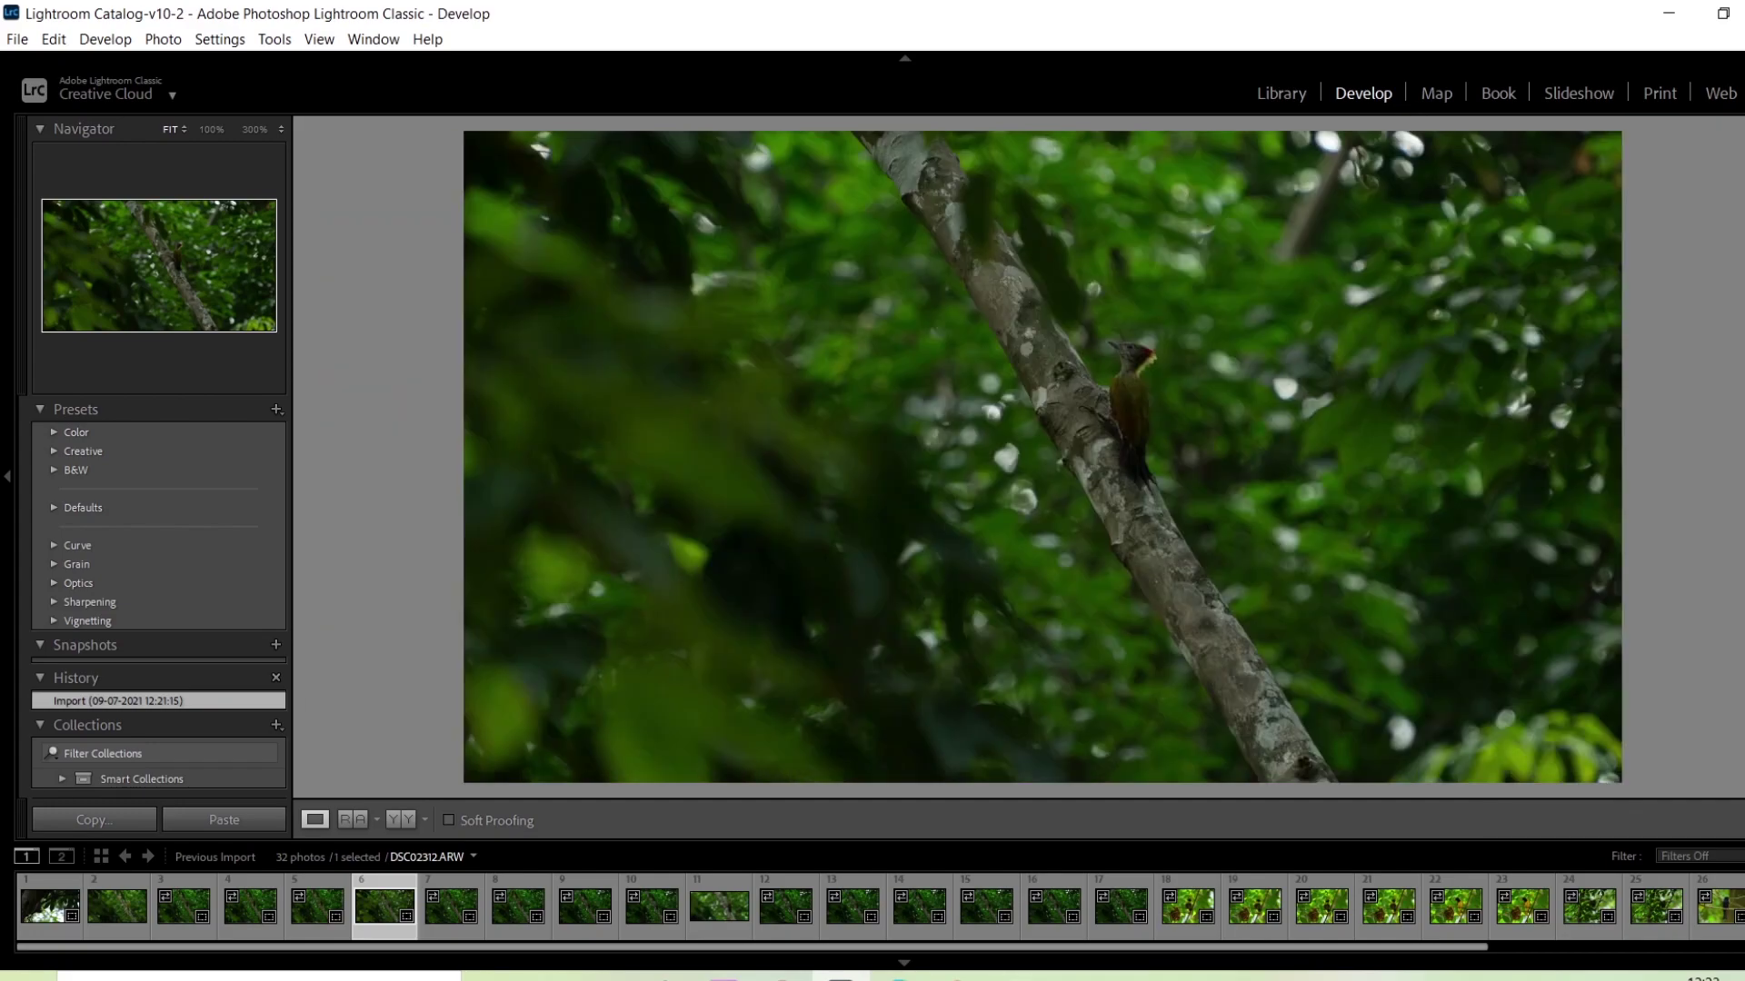
pyautogui.press('F8')
pyautogui.scroll(-5, 1633, 563)
pyautogui.scroll(-2, 1633, 563)
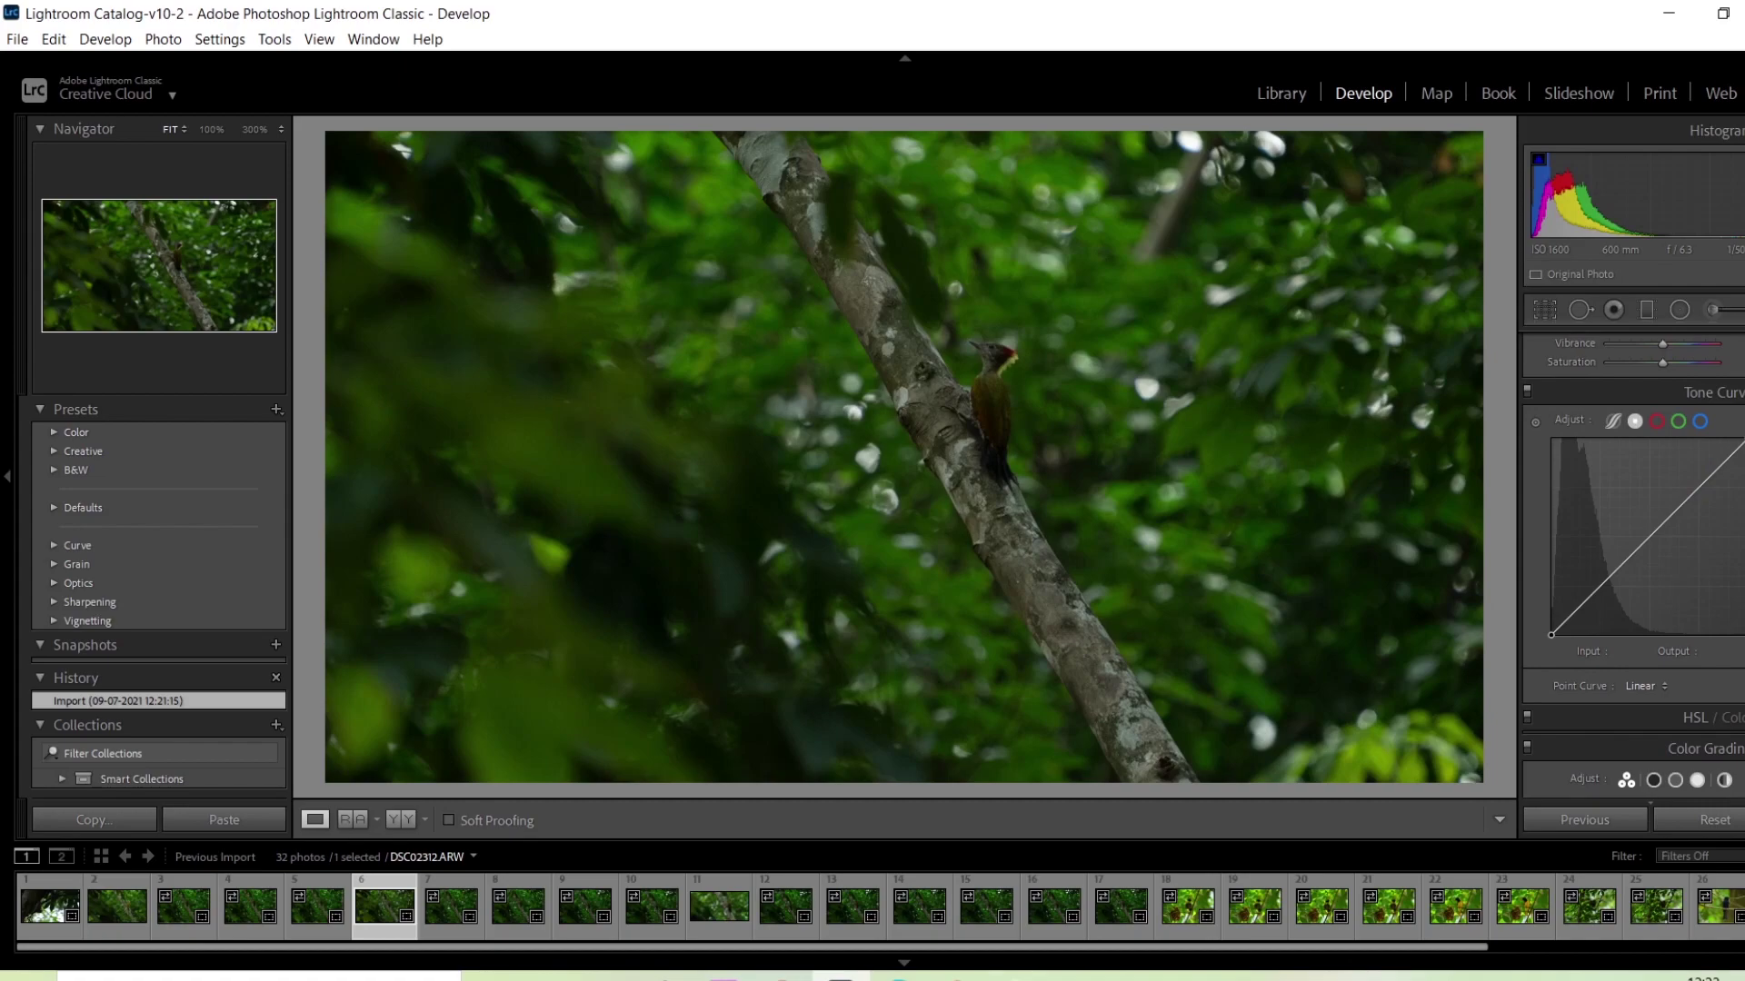
pyautogui.scroll(2, 1633, 564)
pyautogui.scroll(5, 1633, 563)
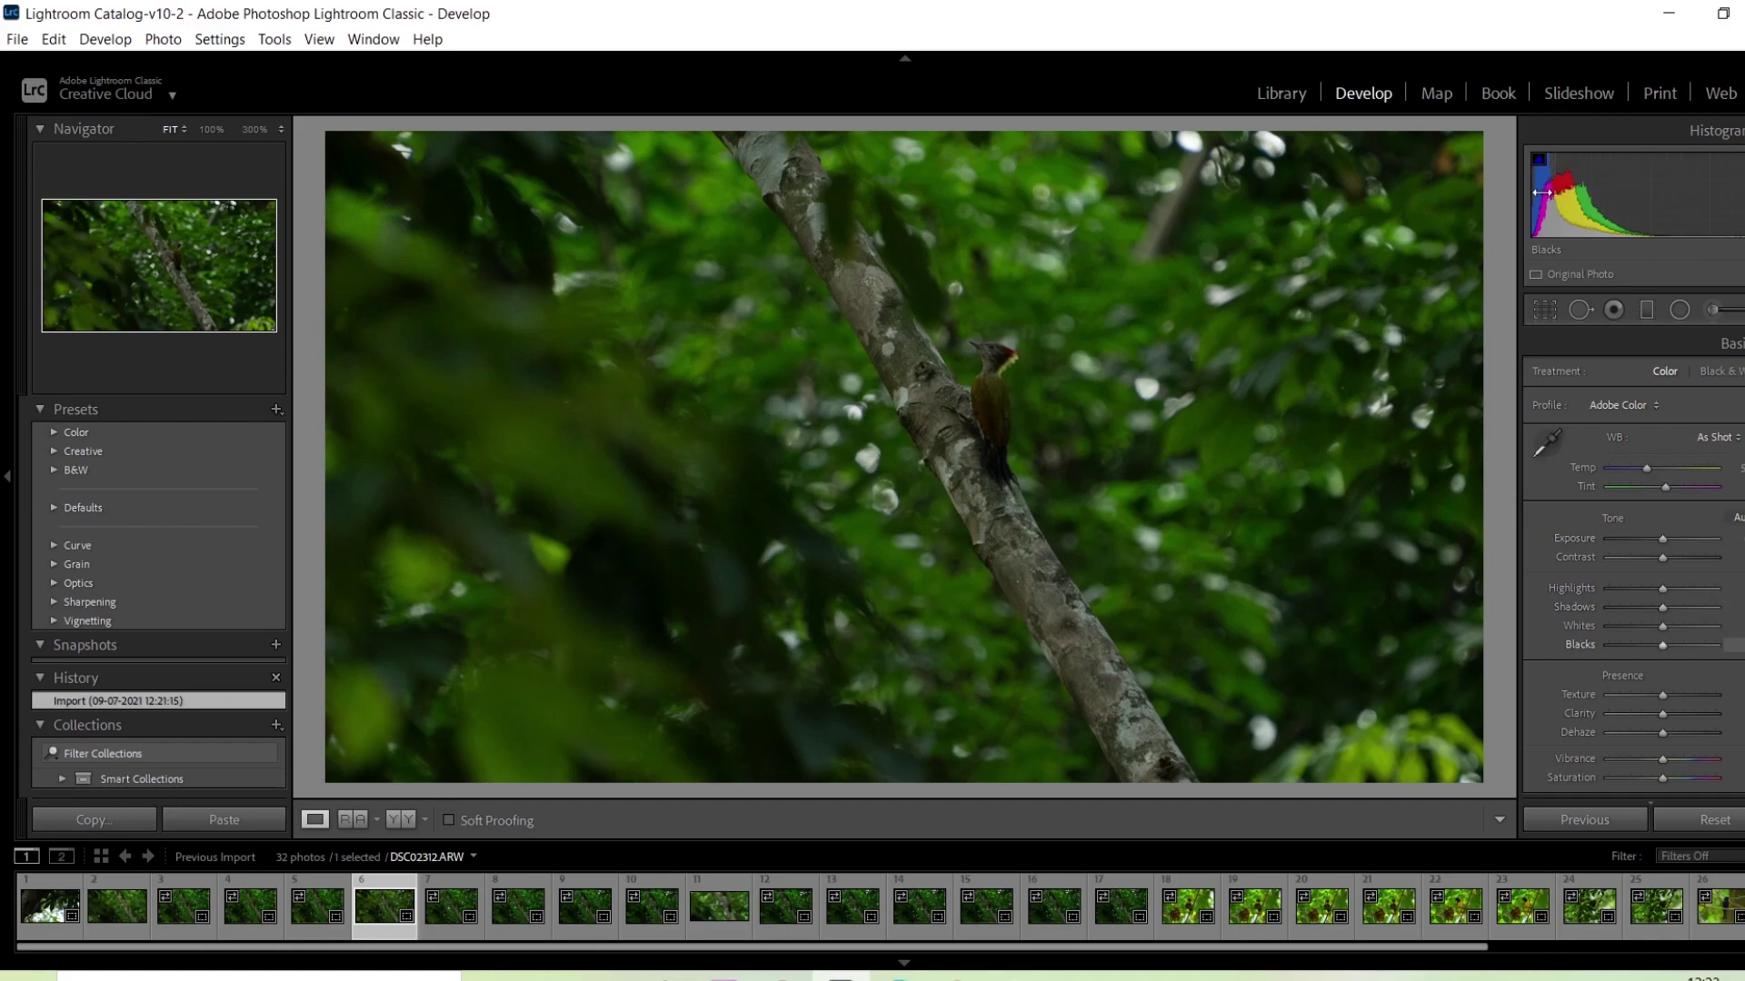
pyautogui.moveTo(1536, 192); pyautogui.dragTo(1537, 194)
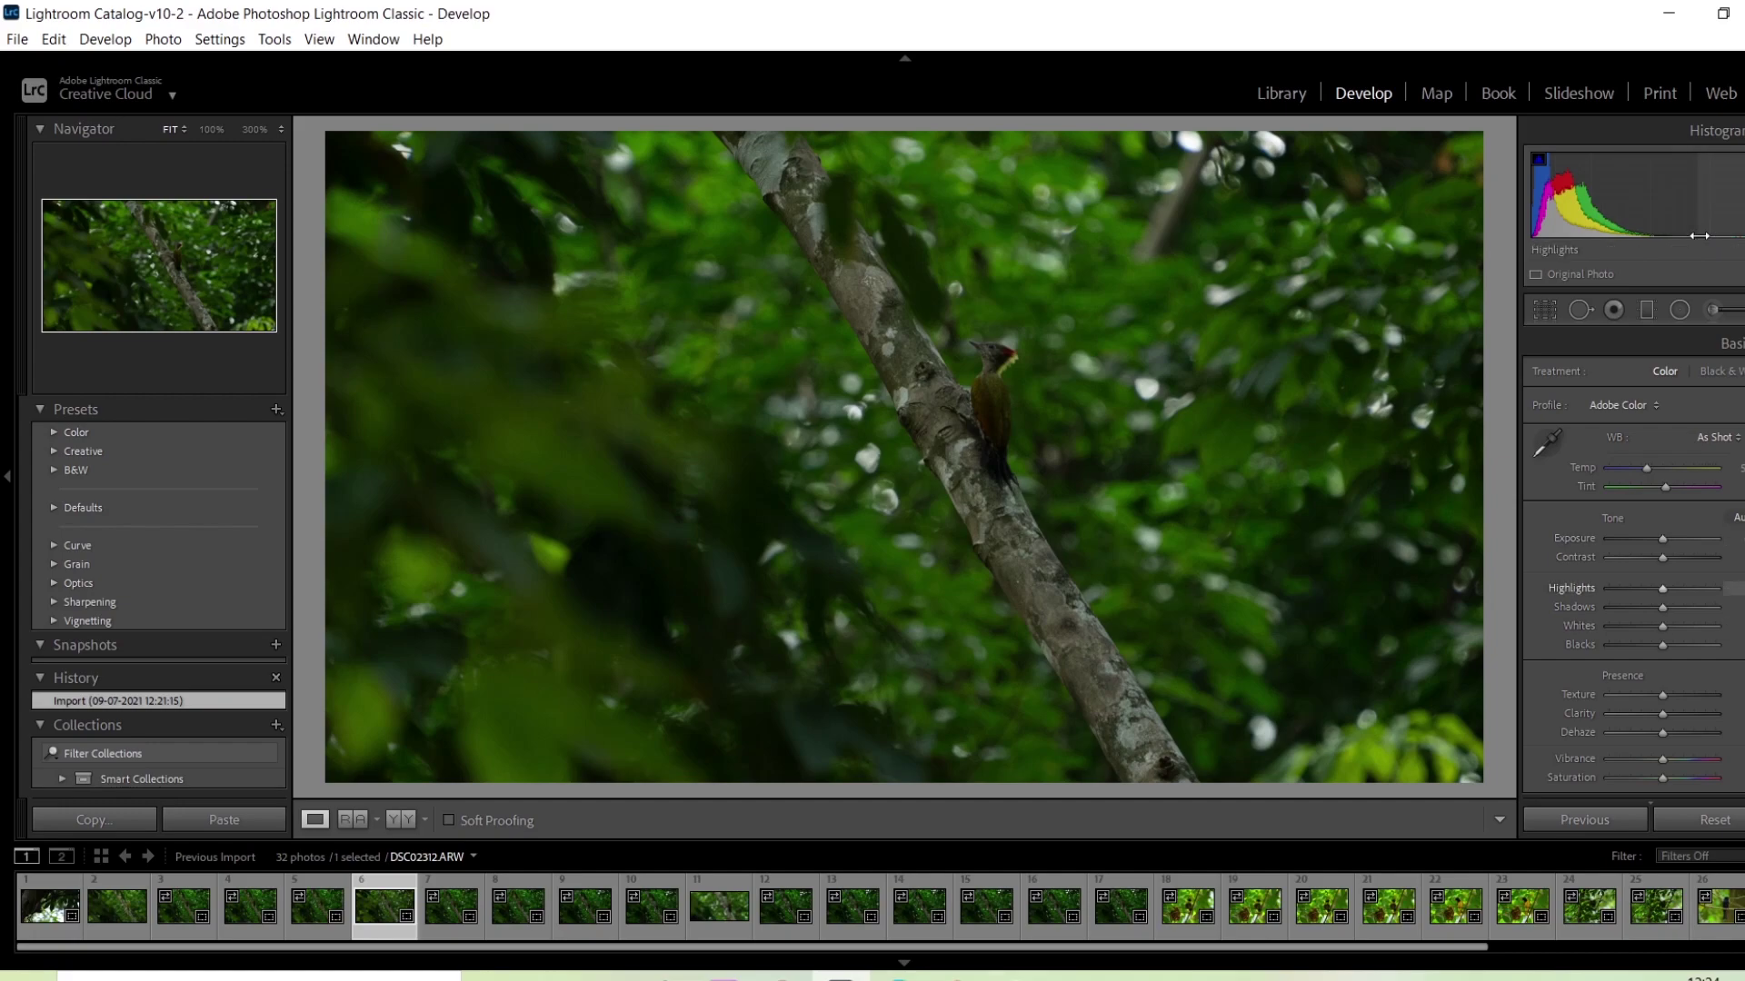
pyautogui.scroll(-2, 1657, 722)
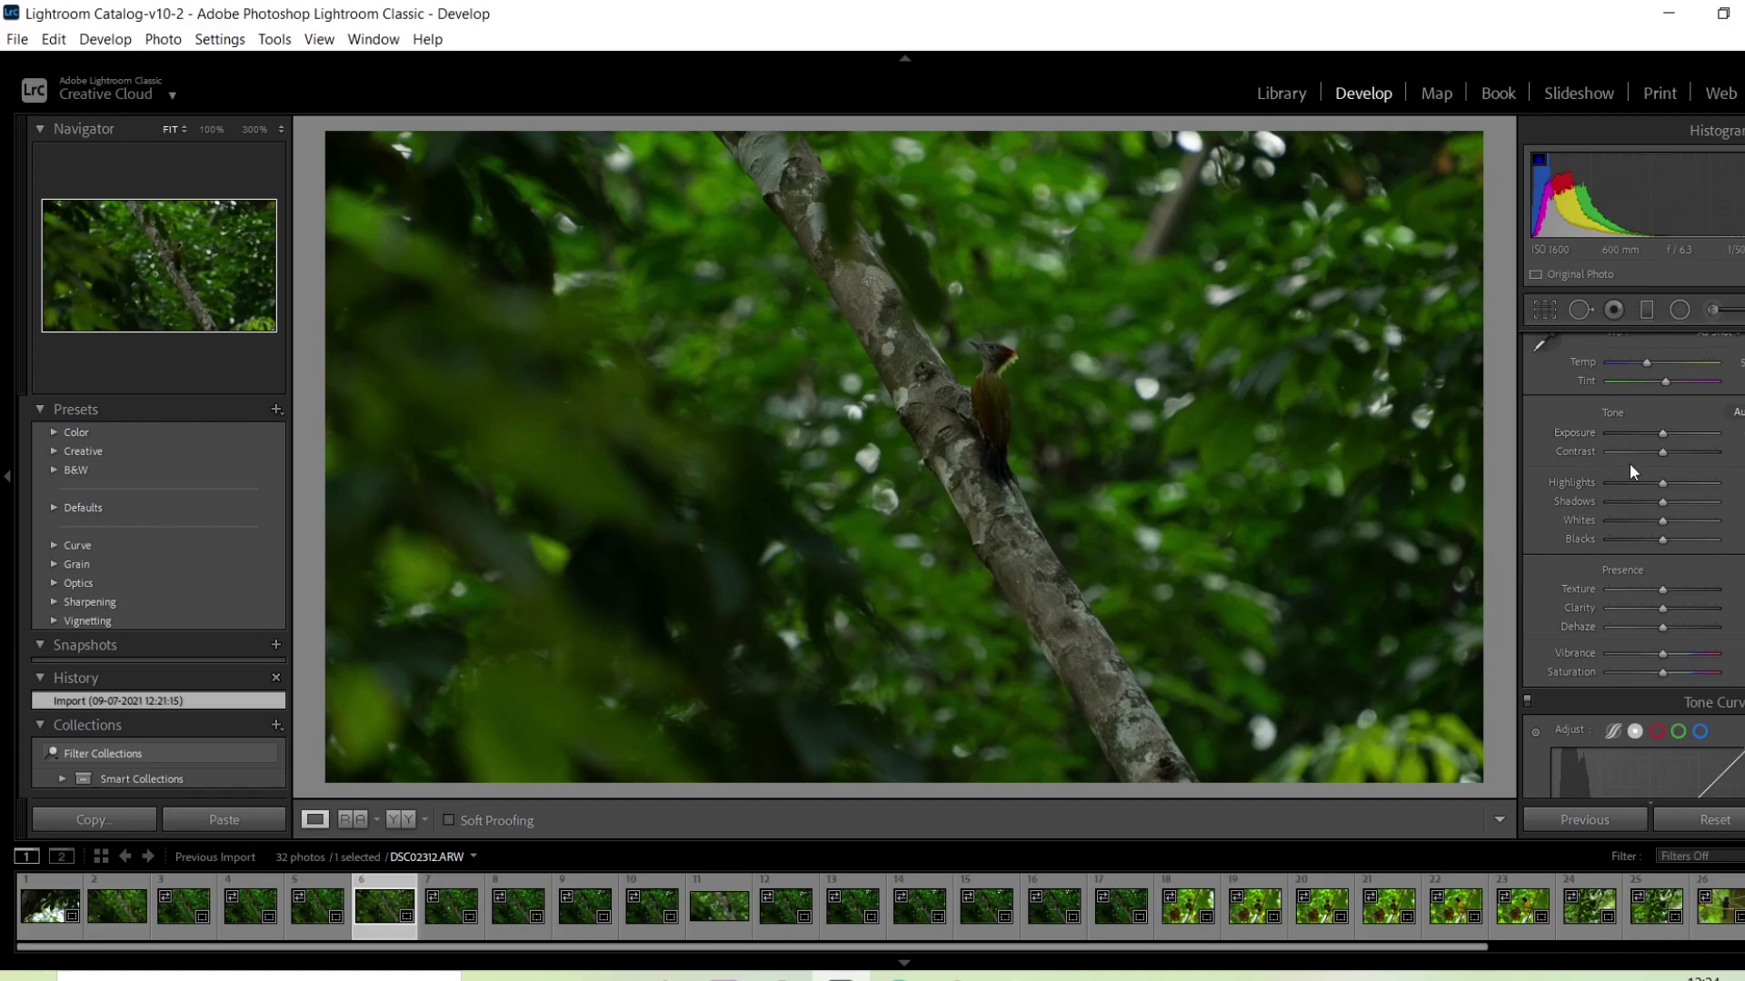
pyautogui.scroll(2, 1599, 445)
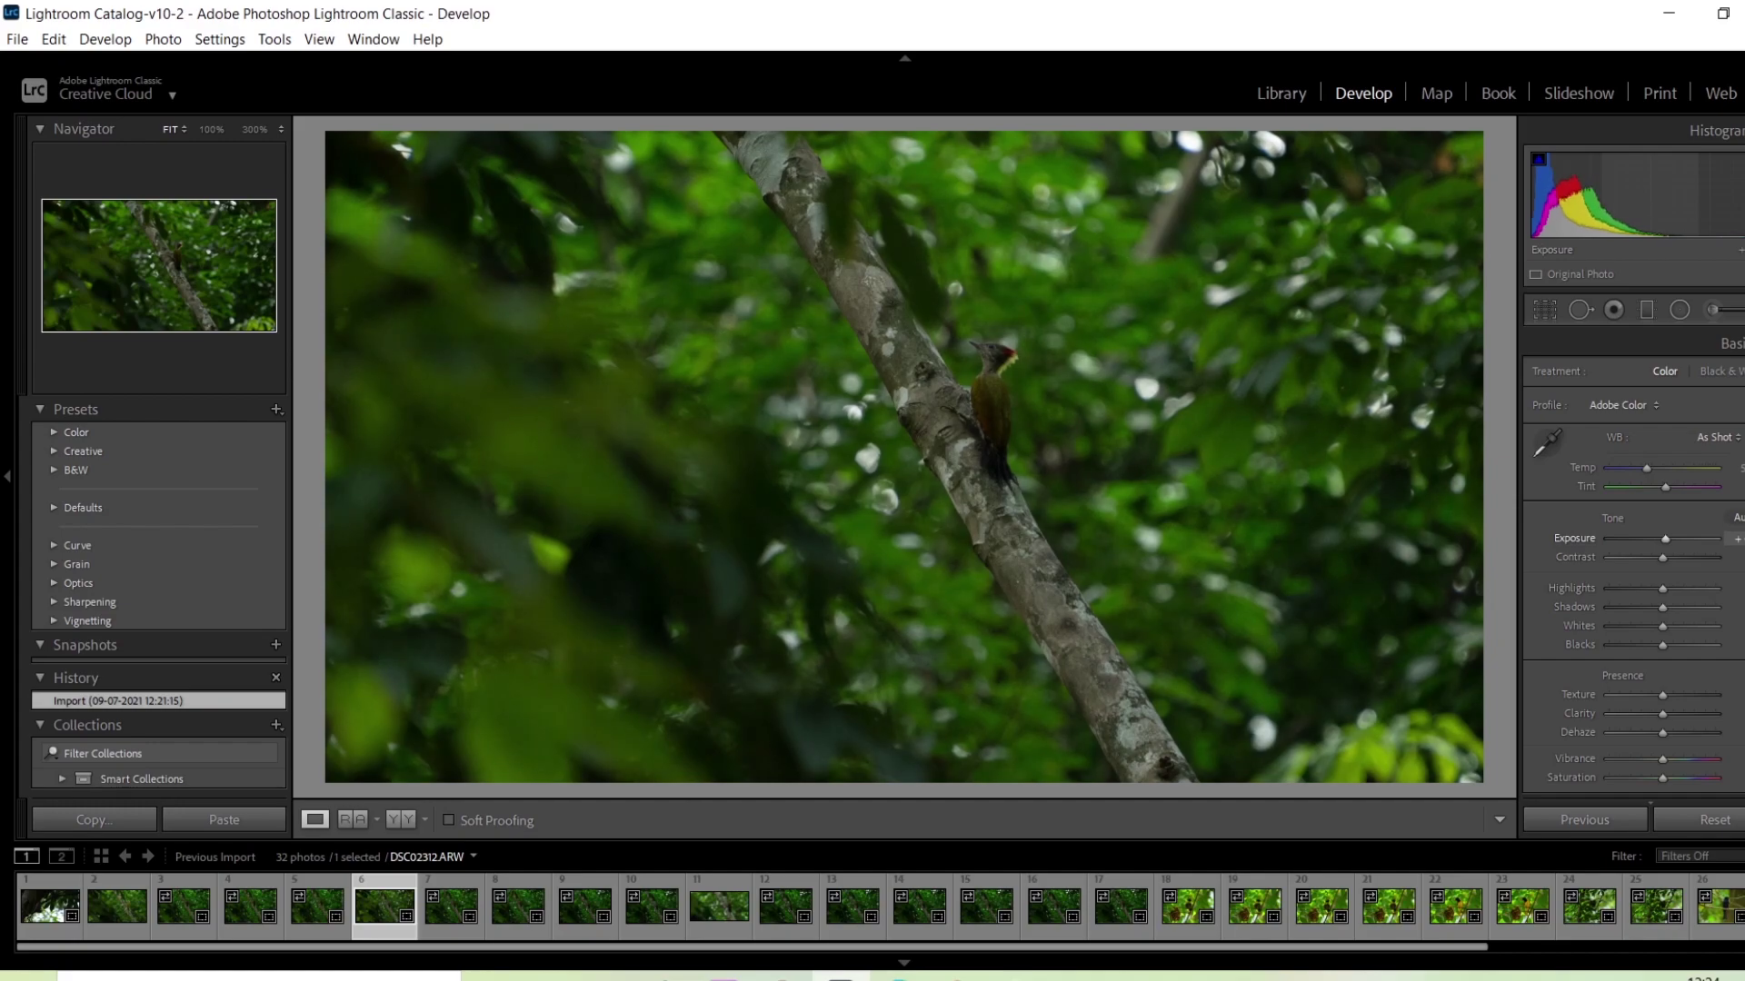
# Raise Exposure and Shadows, then fine-tune Highlights, Whites and Blacks in the Basic panel
pyautogui.moveTo(1563, 208); pyautogui.dragTo(1599, 209)
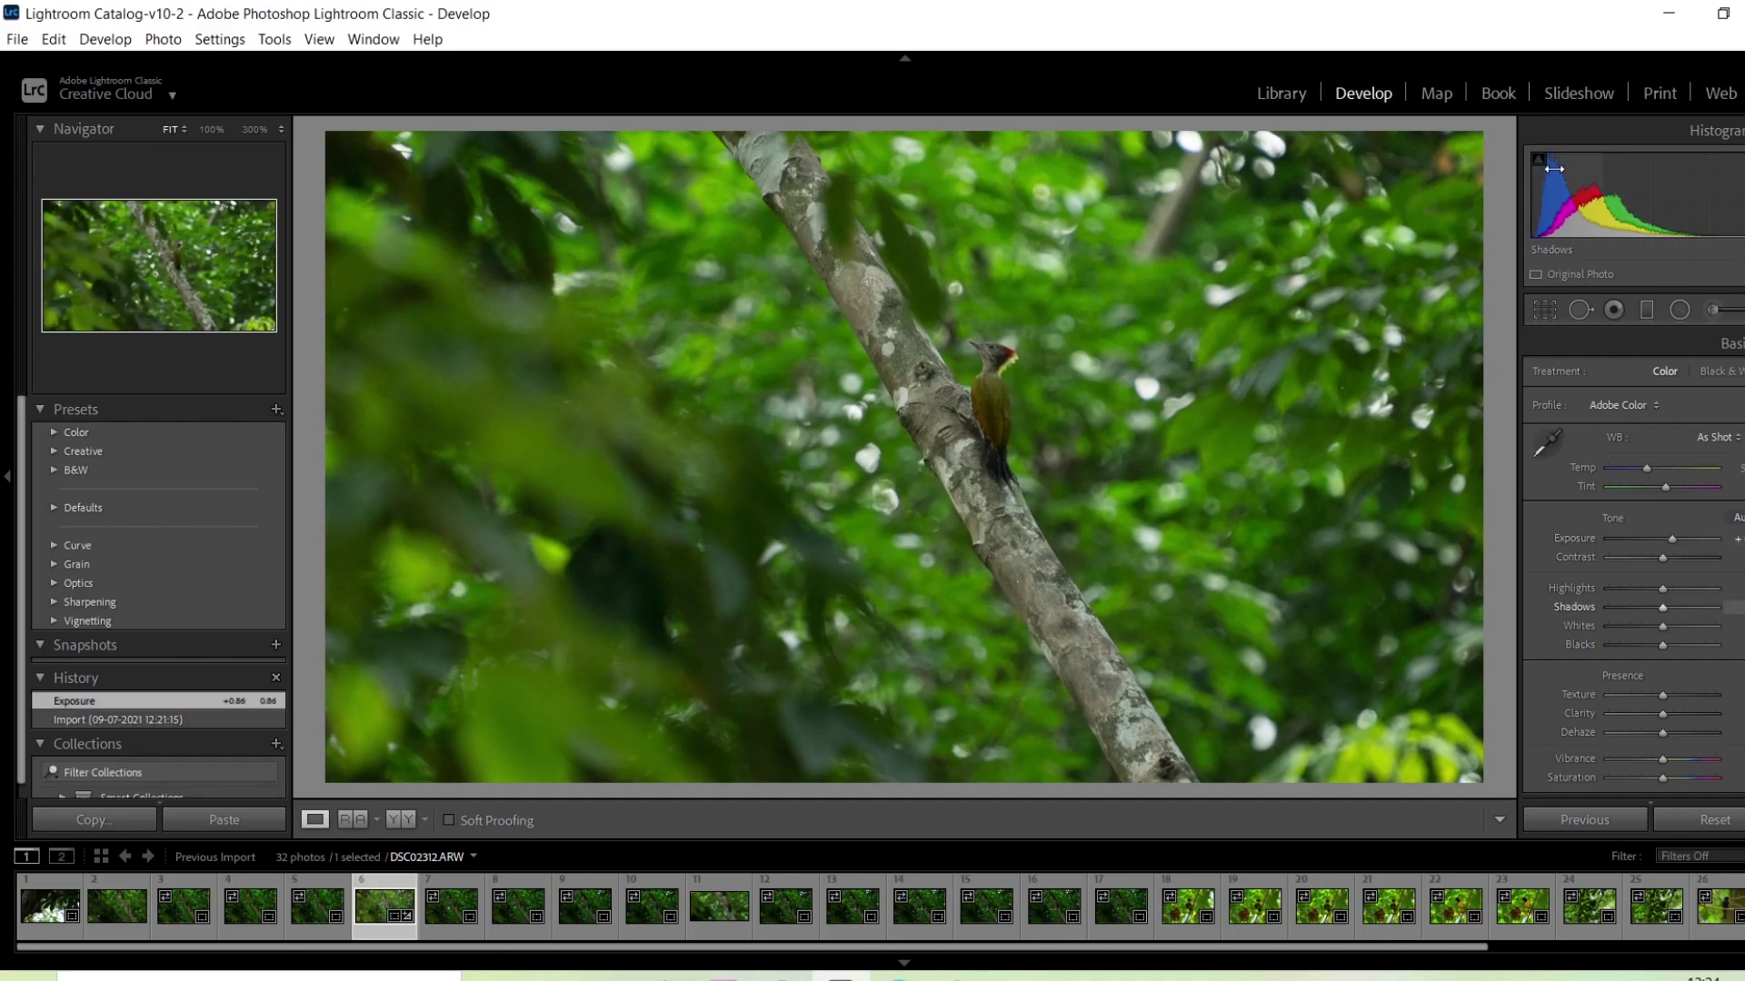
pyautogui.moveTo(1554, 191); pyautogui.dragTo(1560, 191)
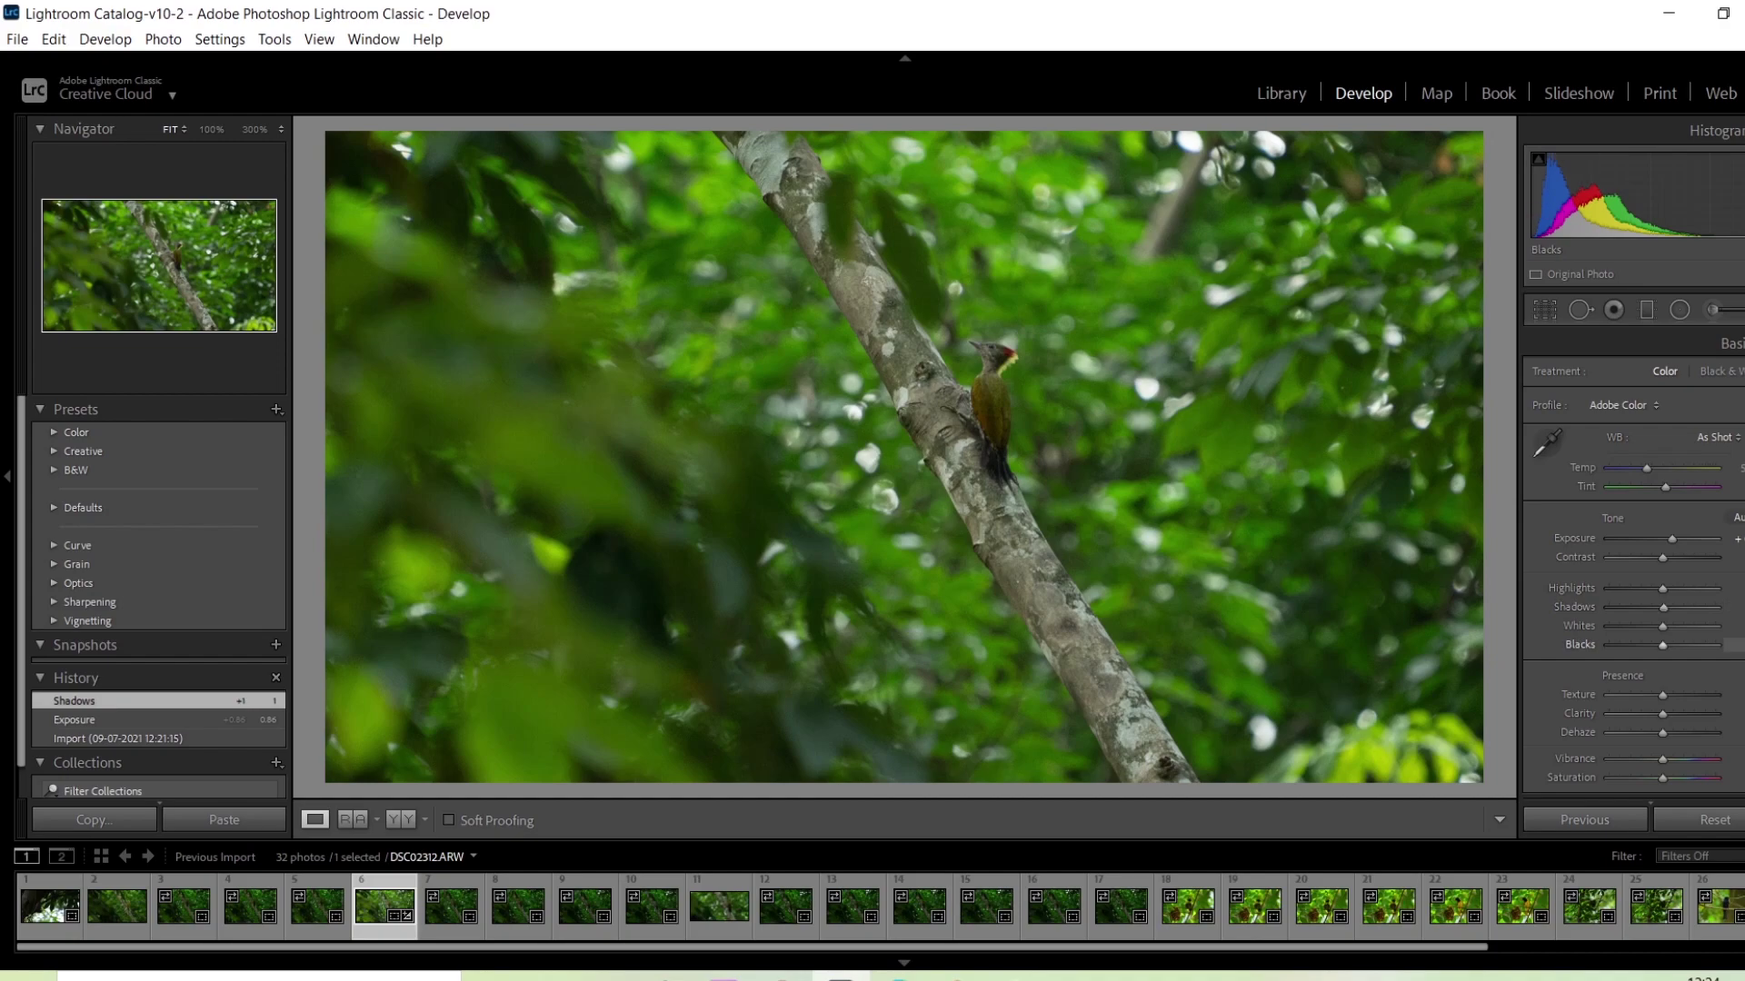
pyautogui.moveTo(1545, 205)
pyautogui.mouseDown()
pyautogui.moveTo(1609, 207)
pyautogui.moveTo(1544, 207)
pyautogui.mouseUp()
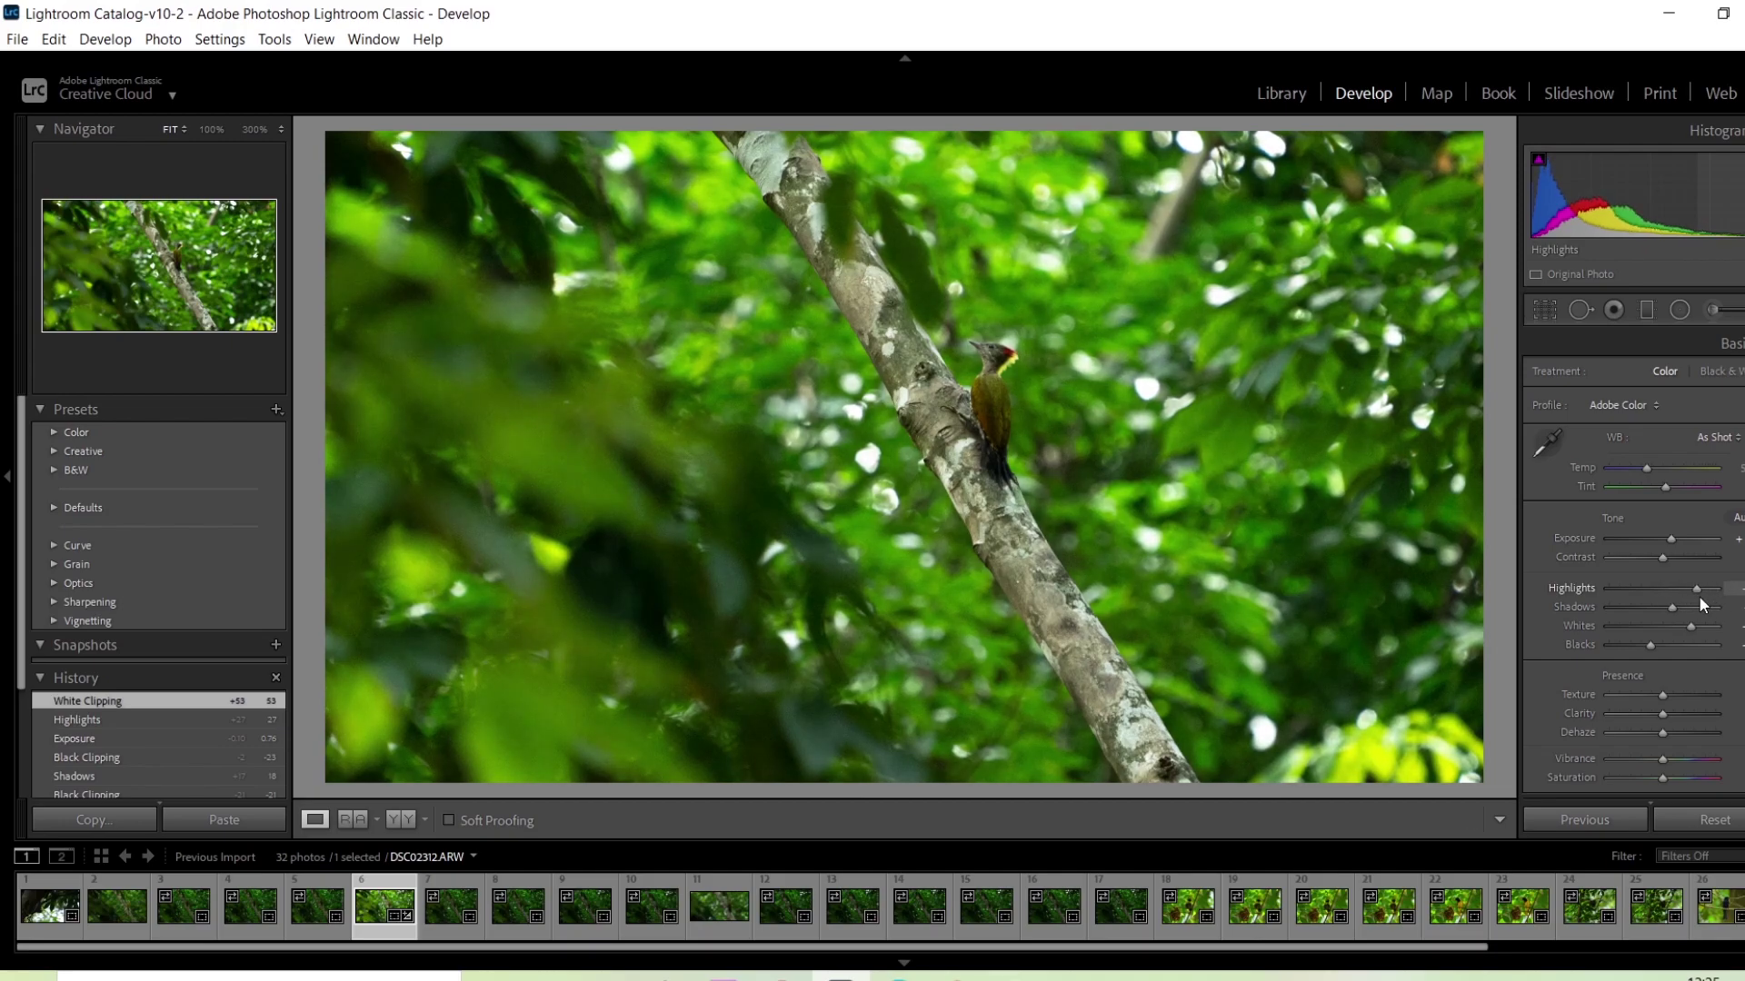
pyautogui.moveTo(1700, 590); pyautogui.dragTo(1688, 632)
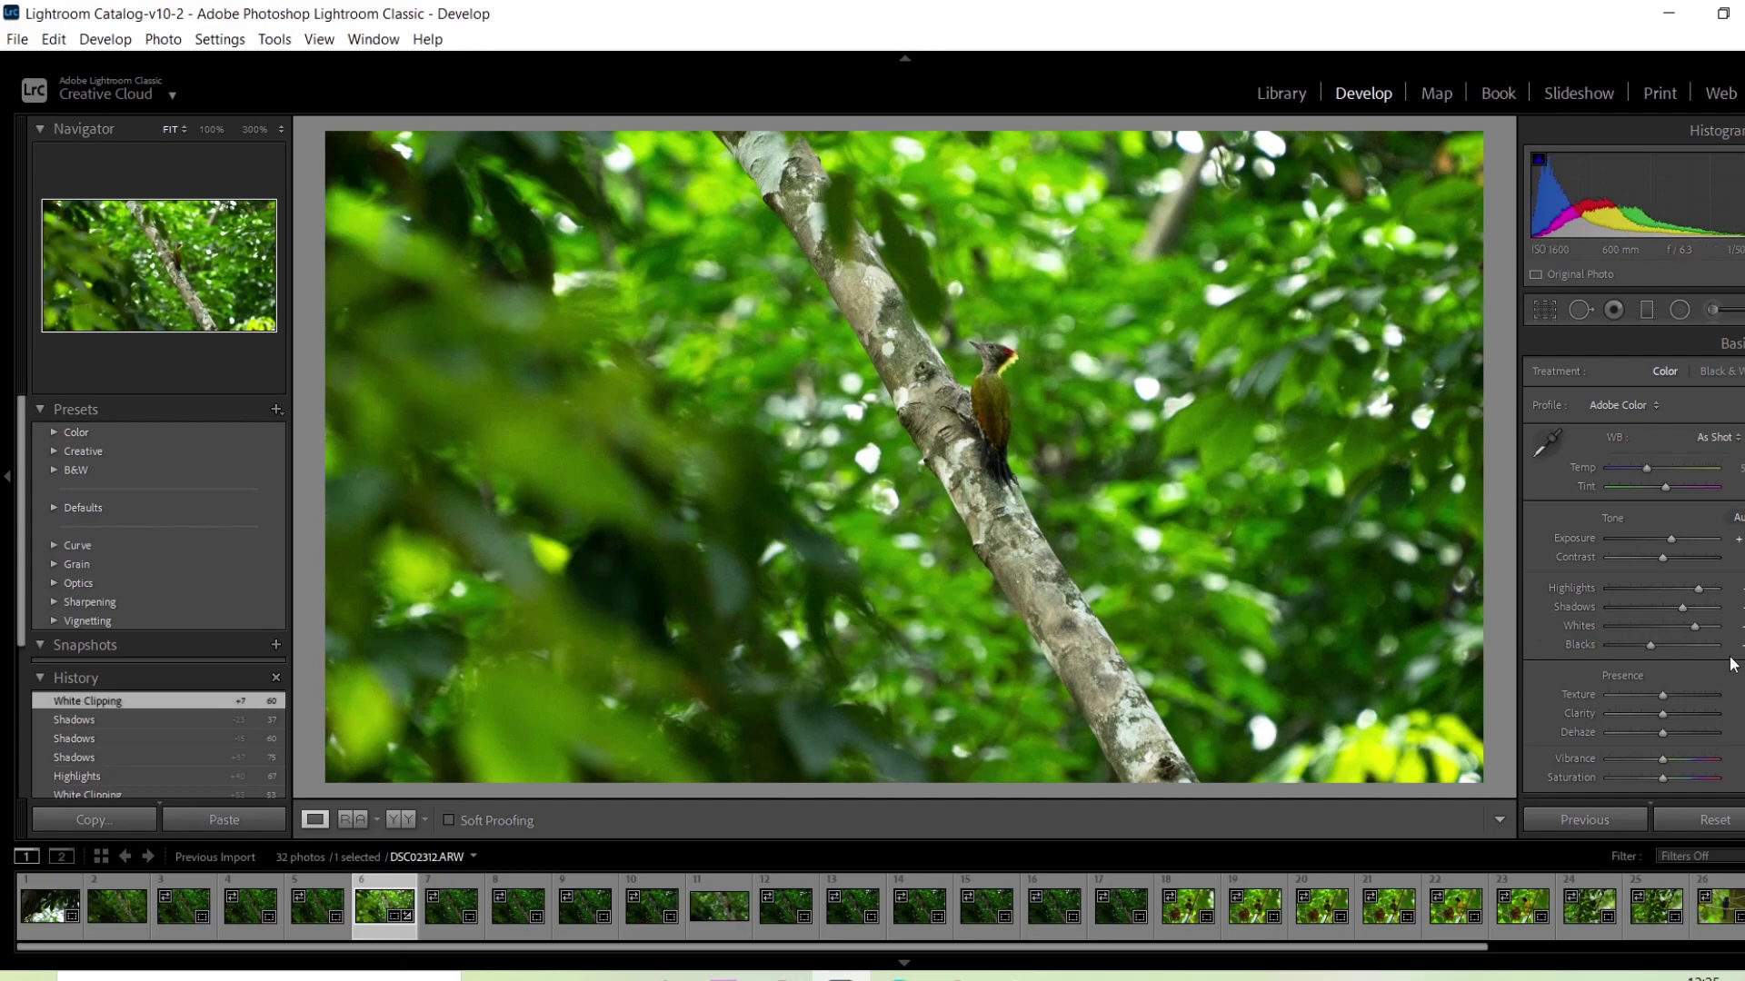
pyautogui.moveTo(1690, 634); pyautogui.dragTo(1681, 630)
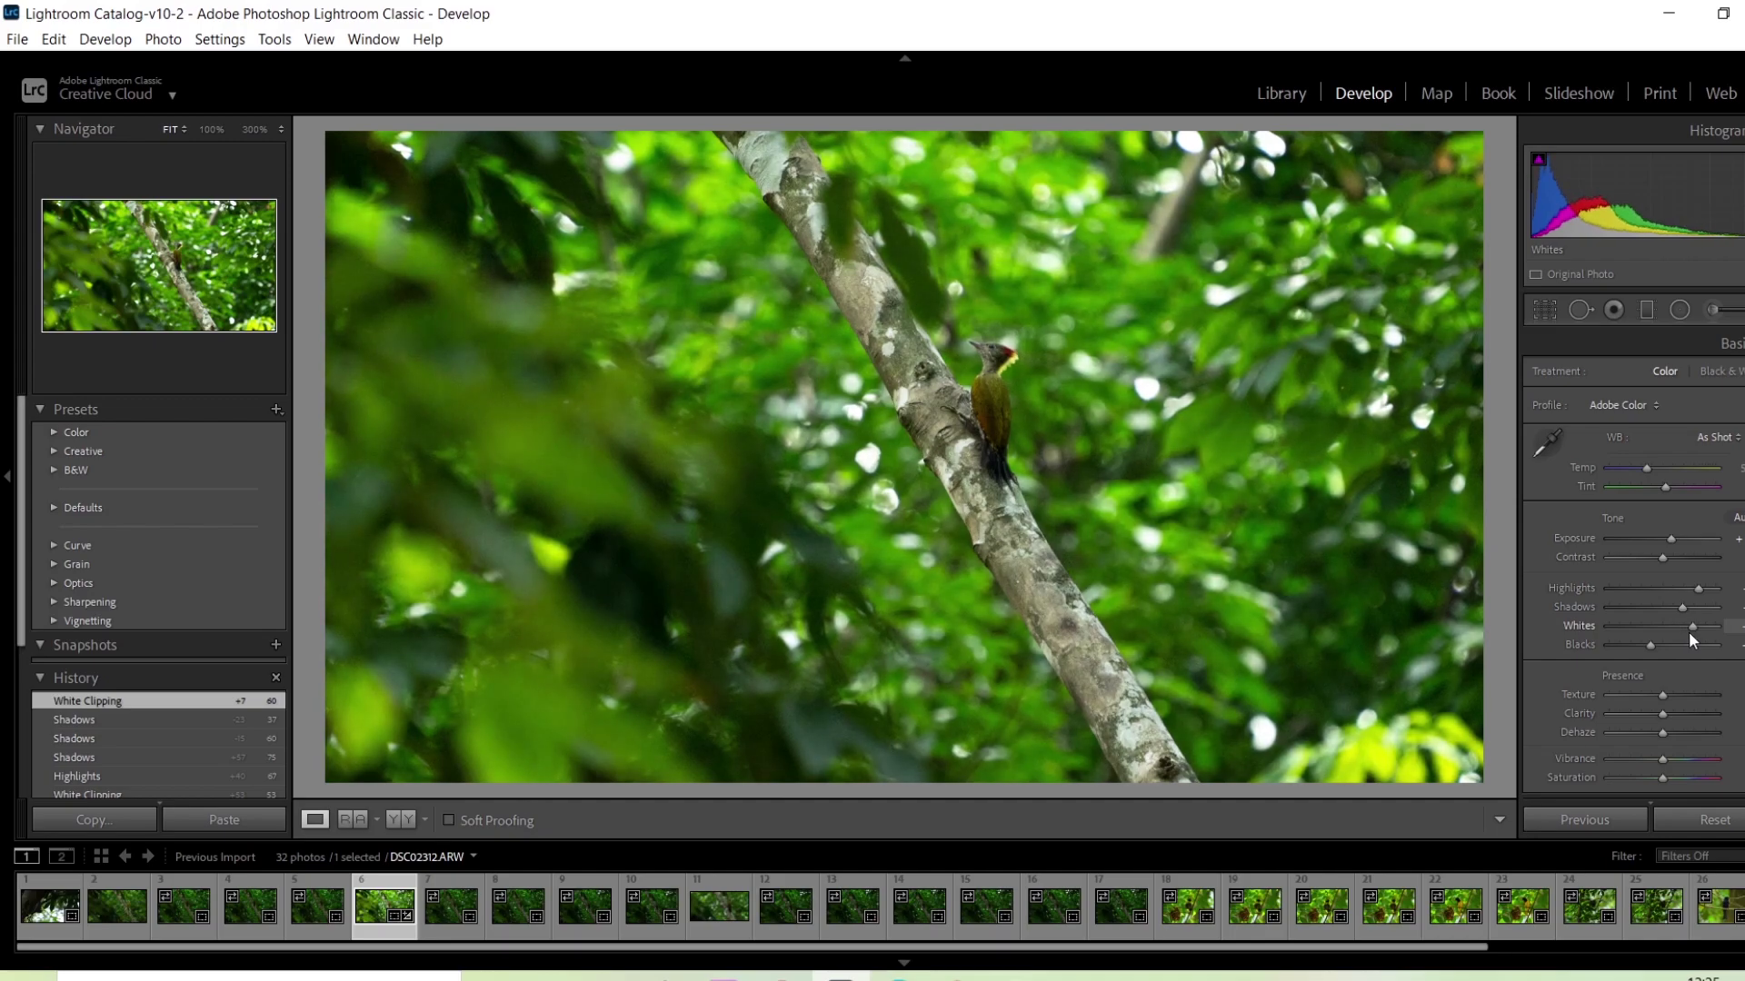
pyautogui.moveTo(1650, 656); pyautogui.dragTo(1695, 629)
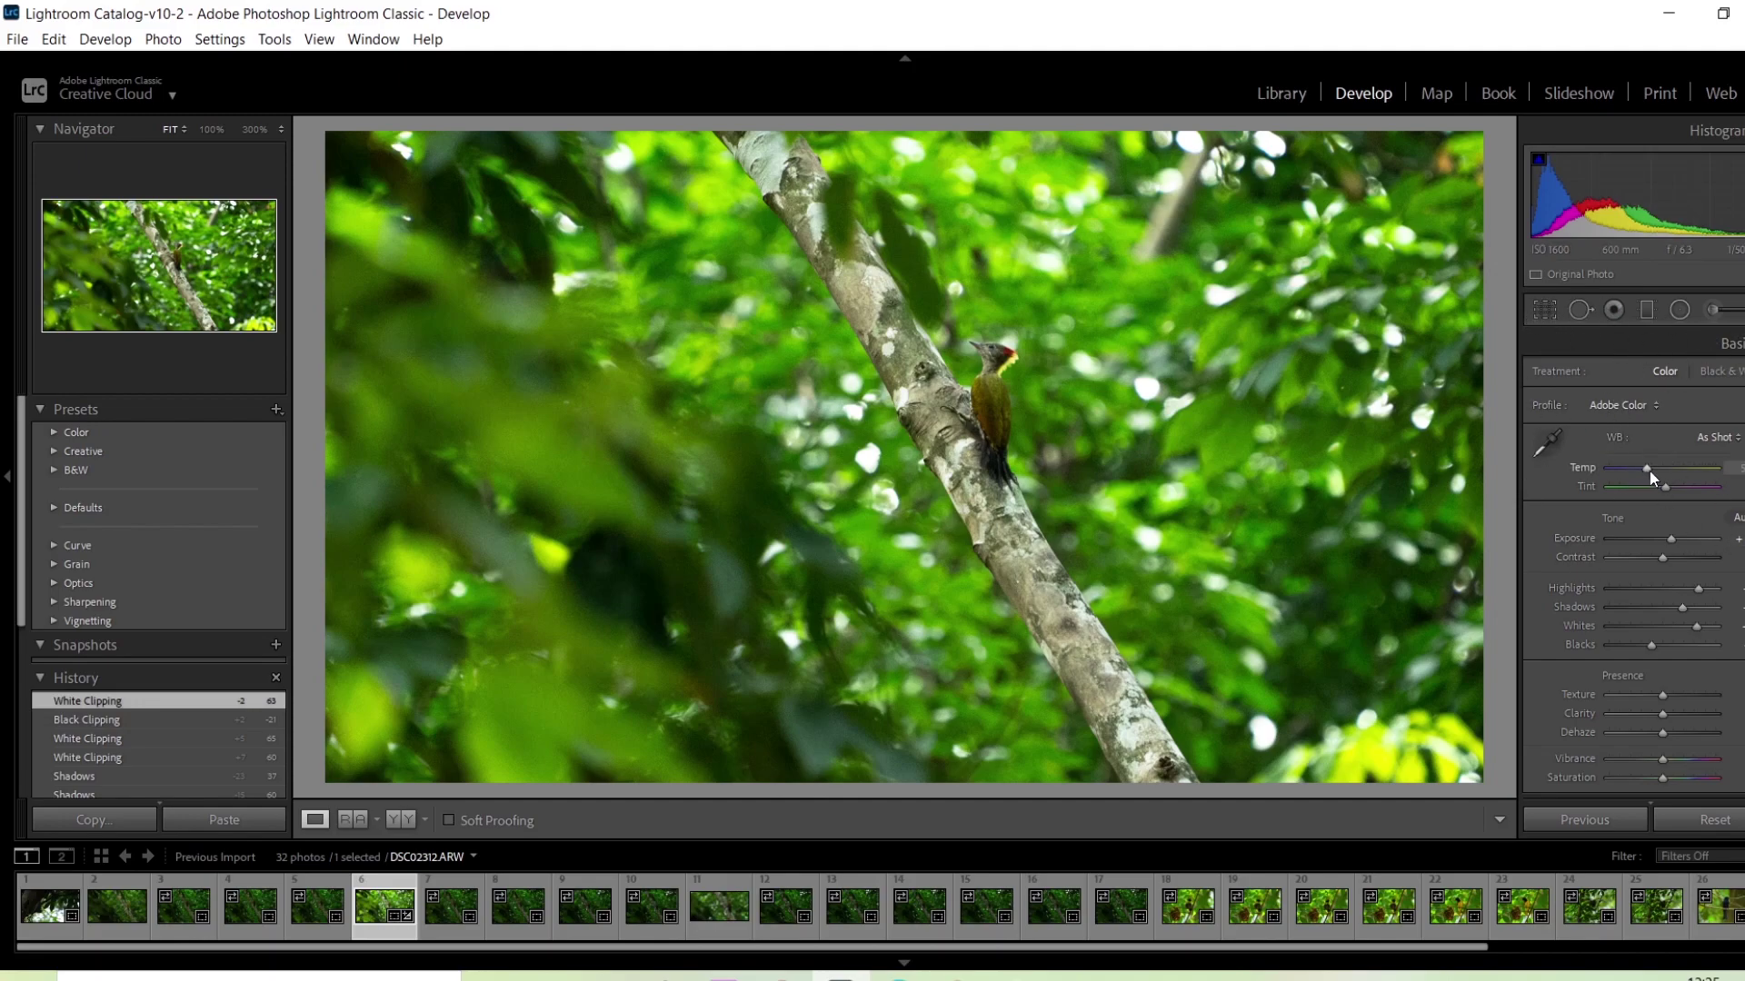
# Warm the white balance temperature slightly and switch the profile from Adobe Color to Camera Standard
pyautogui.moveTo(1650, 471); pyautogui.dragTo(1646, 468)
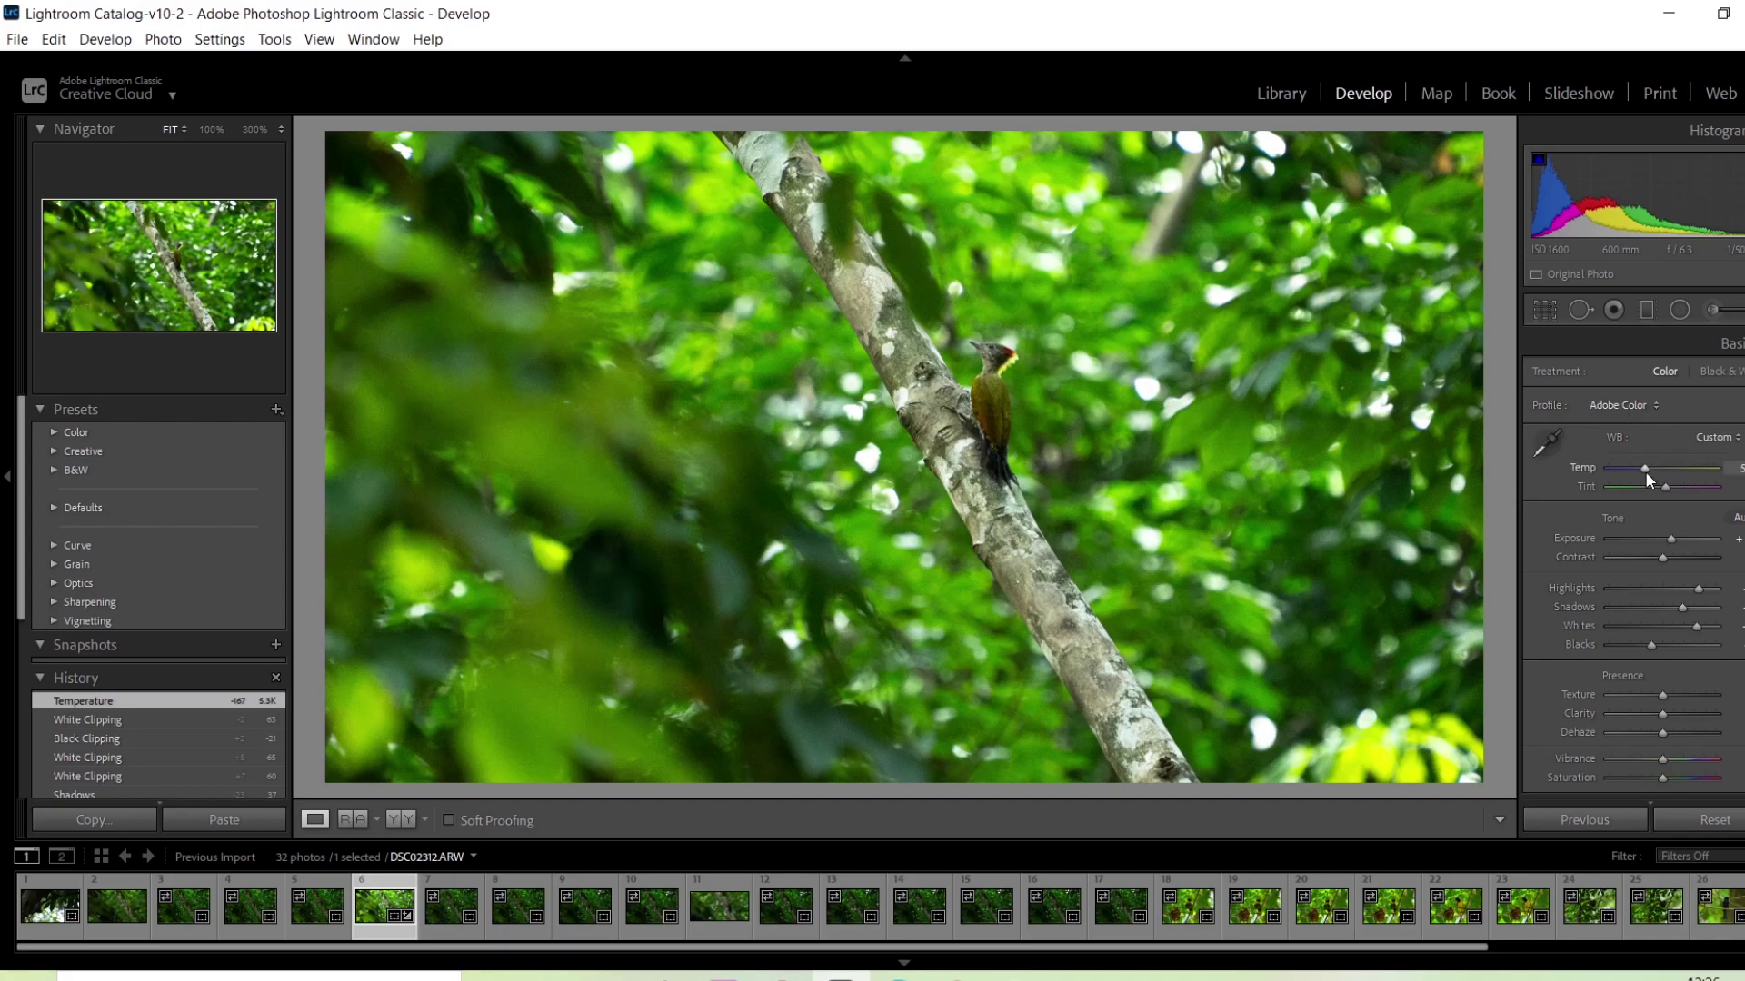
pyautogui.click(1619, 405)
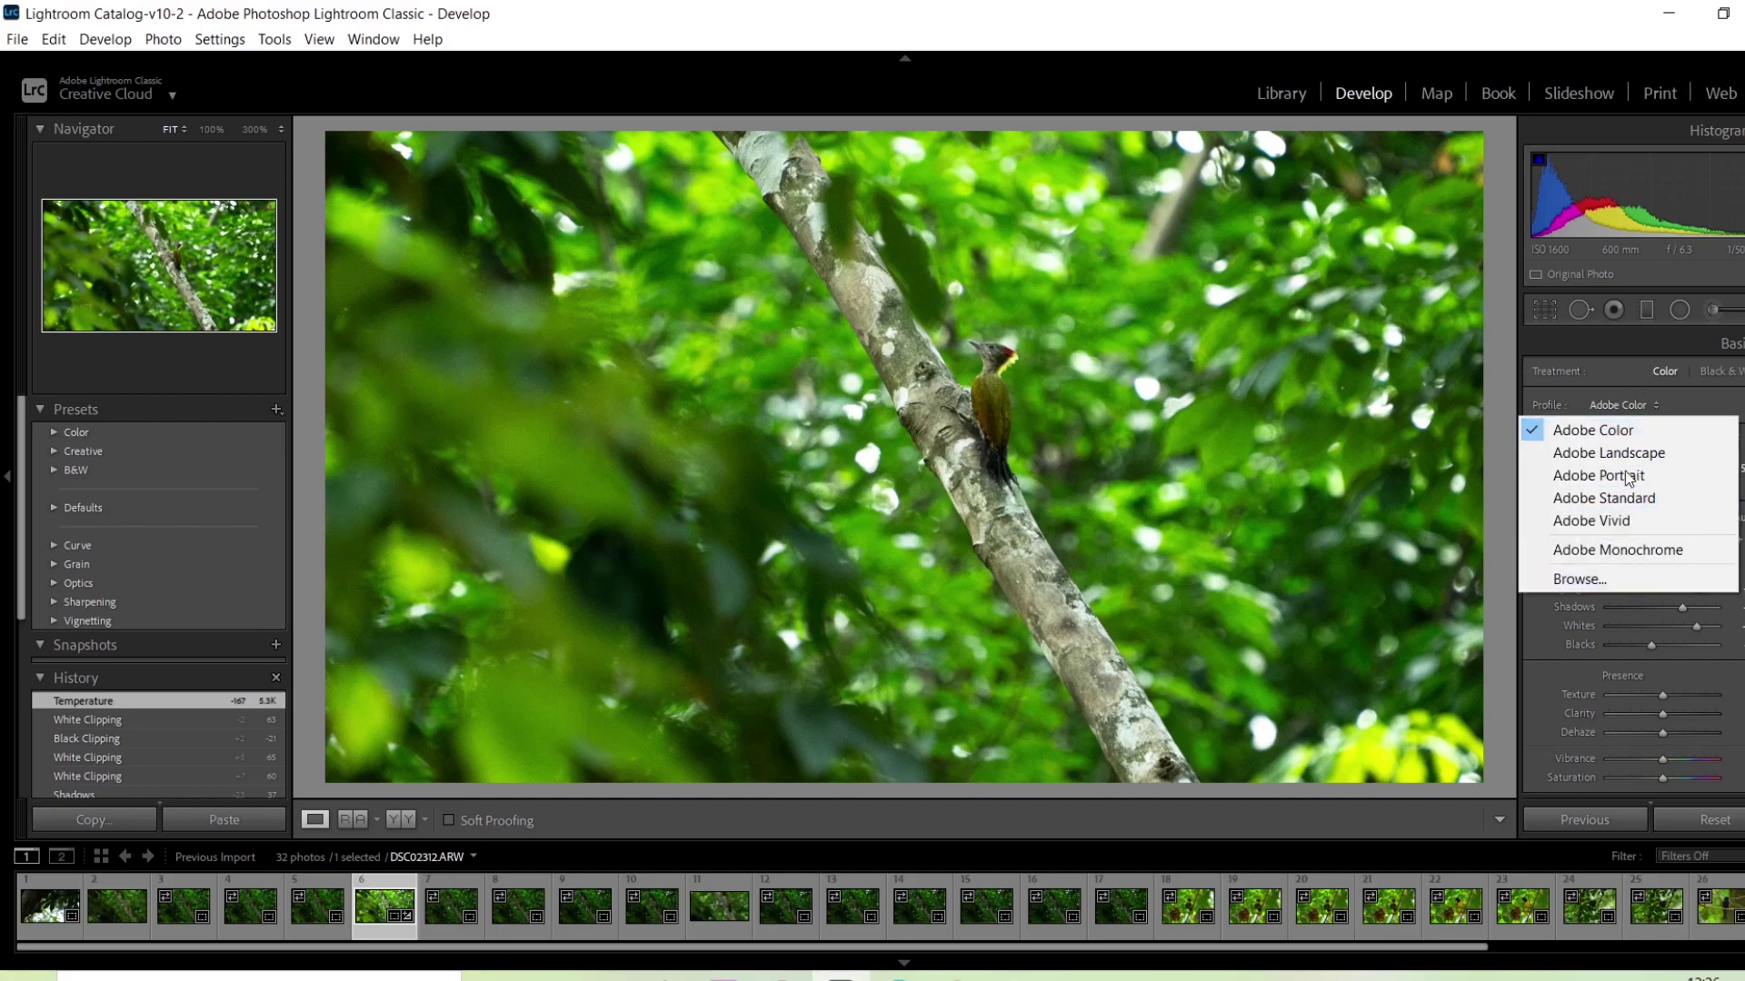
pyautogui.click(1588, 576)
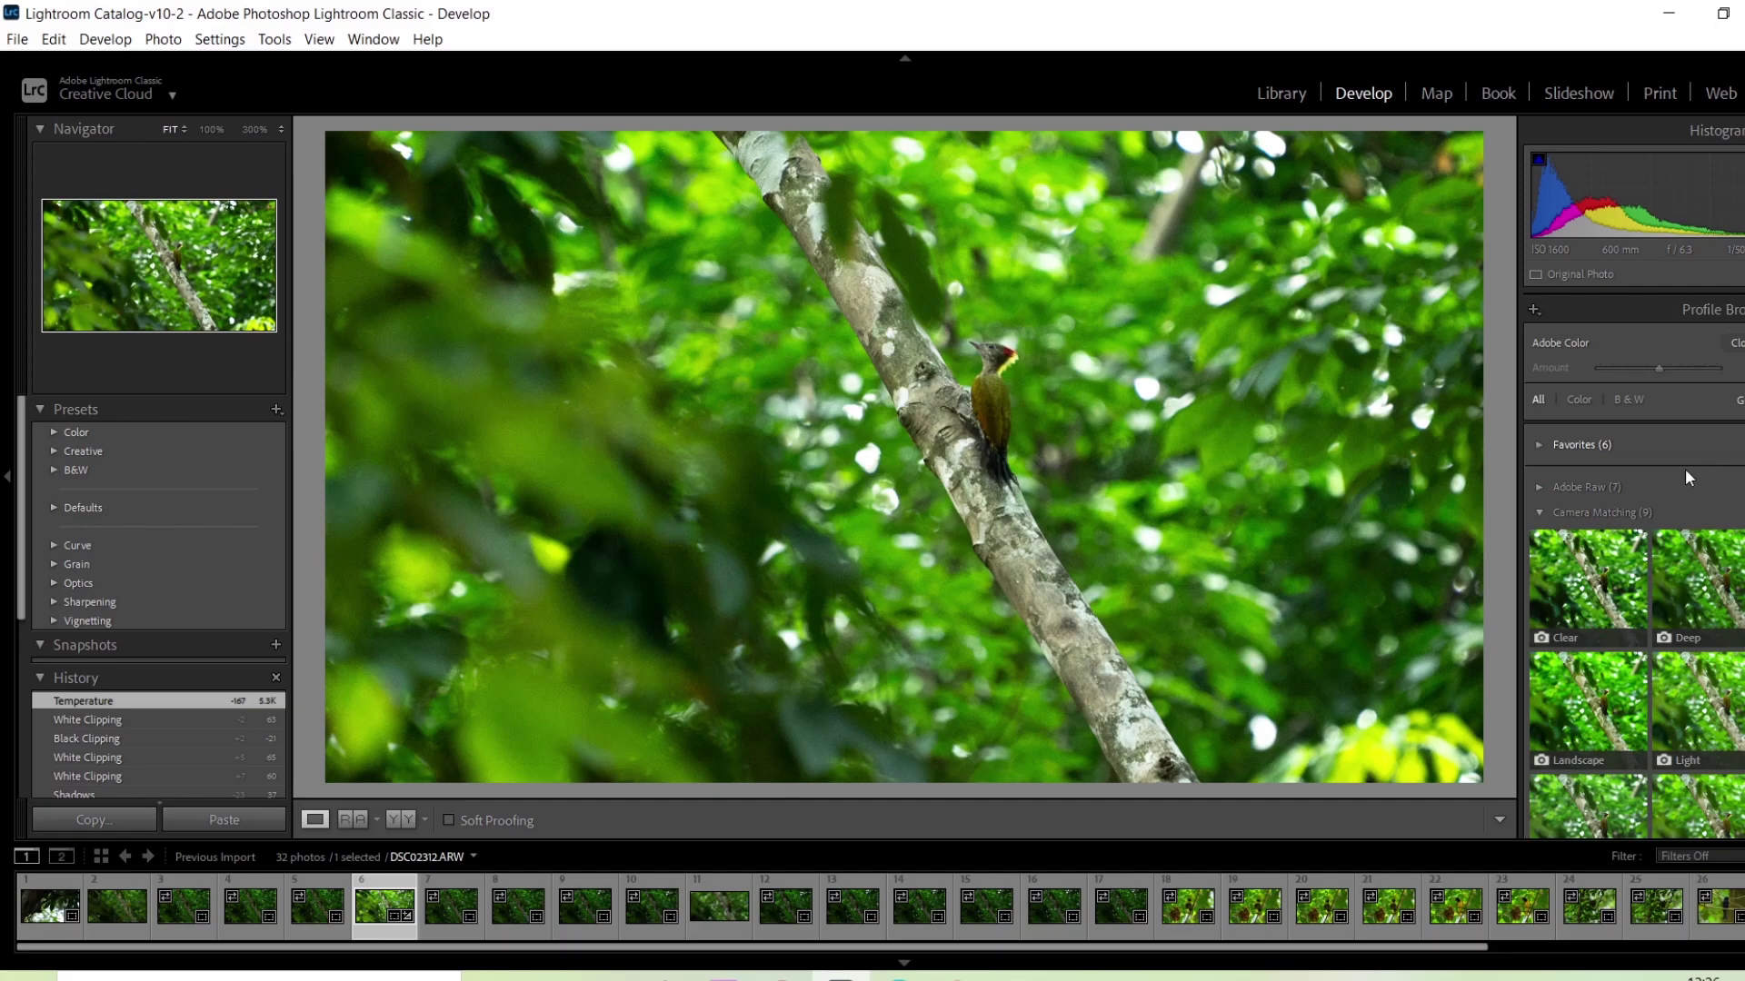
pyautogui.scroll(-3, 1691, 597)
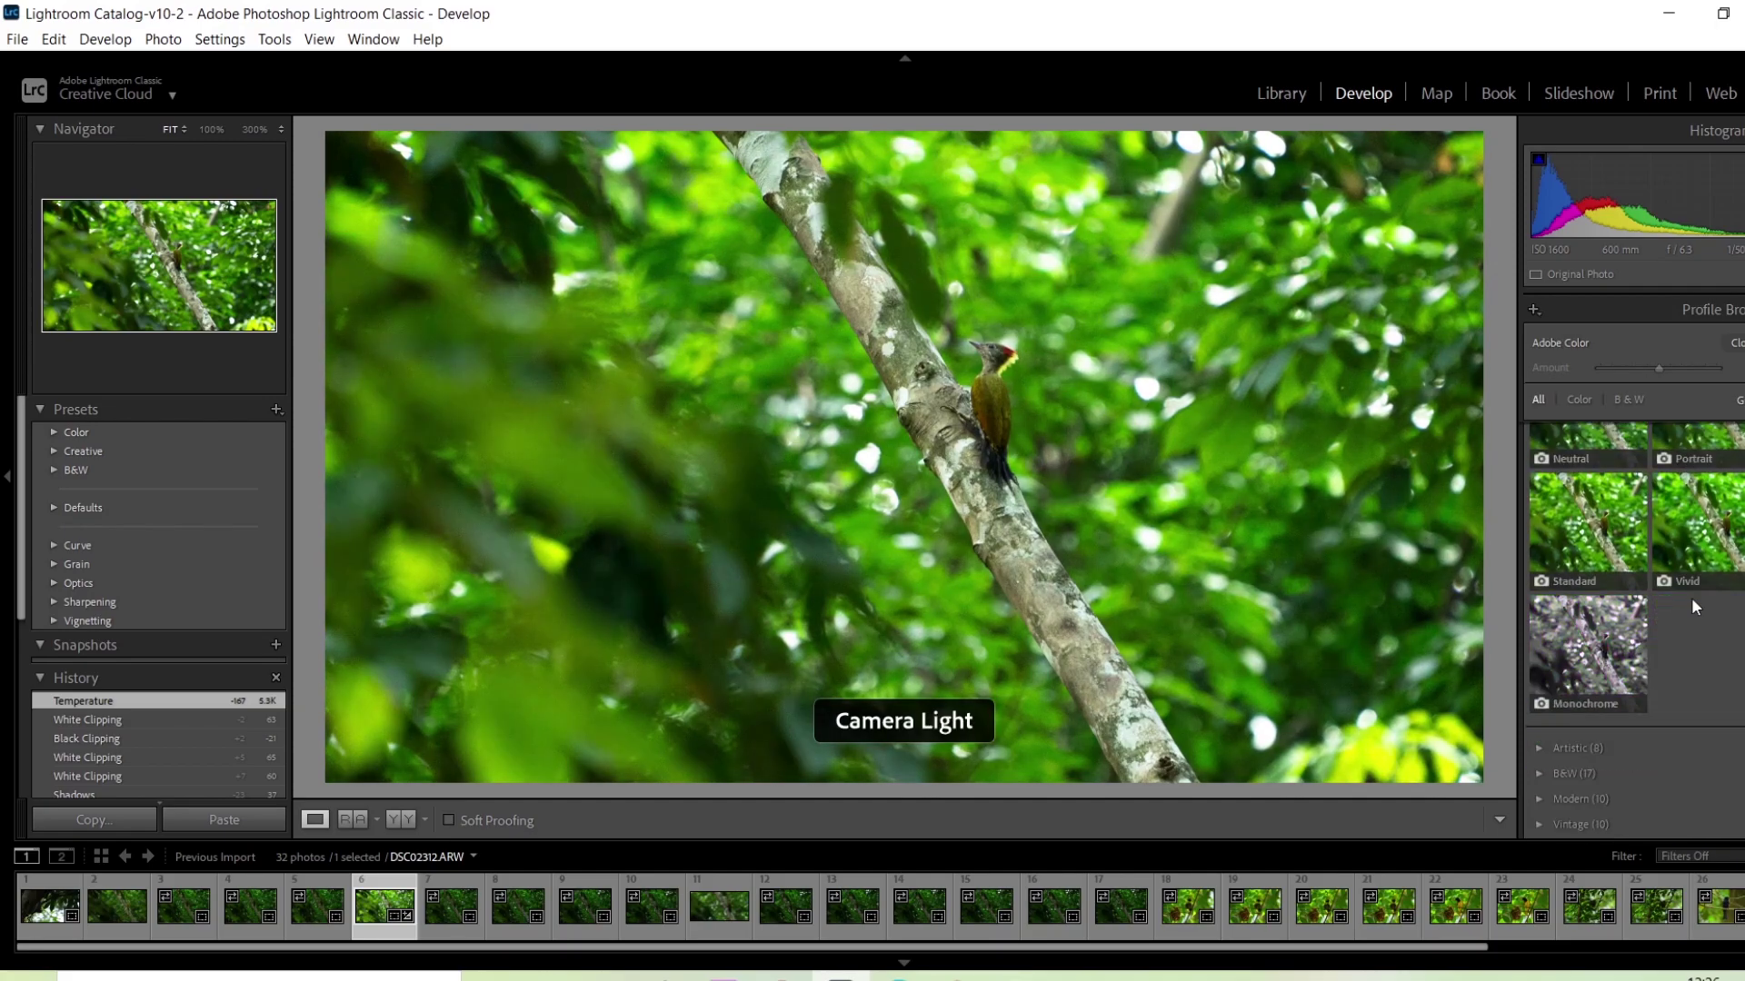
pyautogui.scroll(3, 1536, 455)
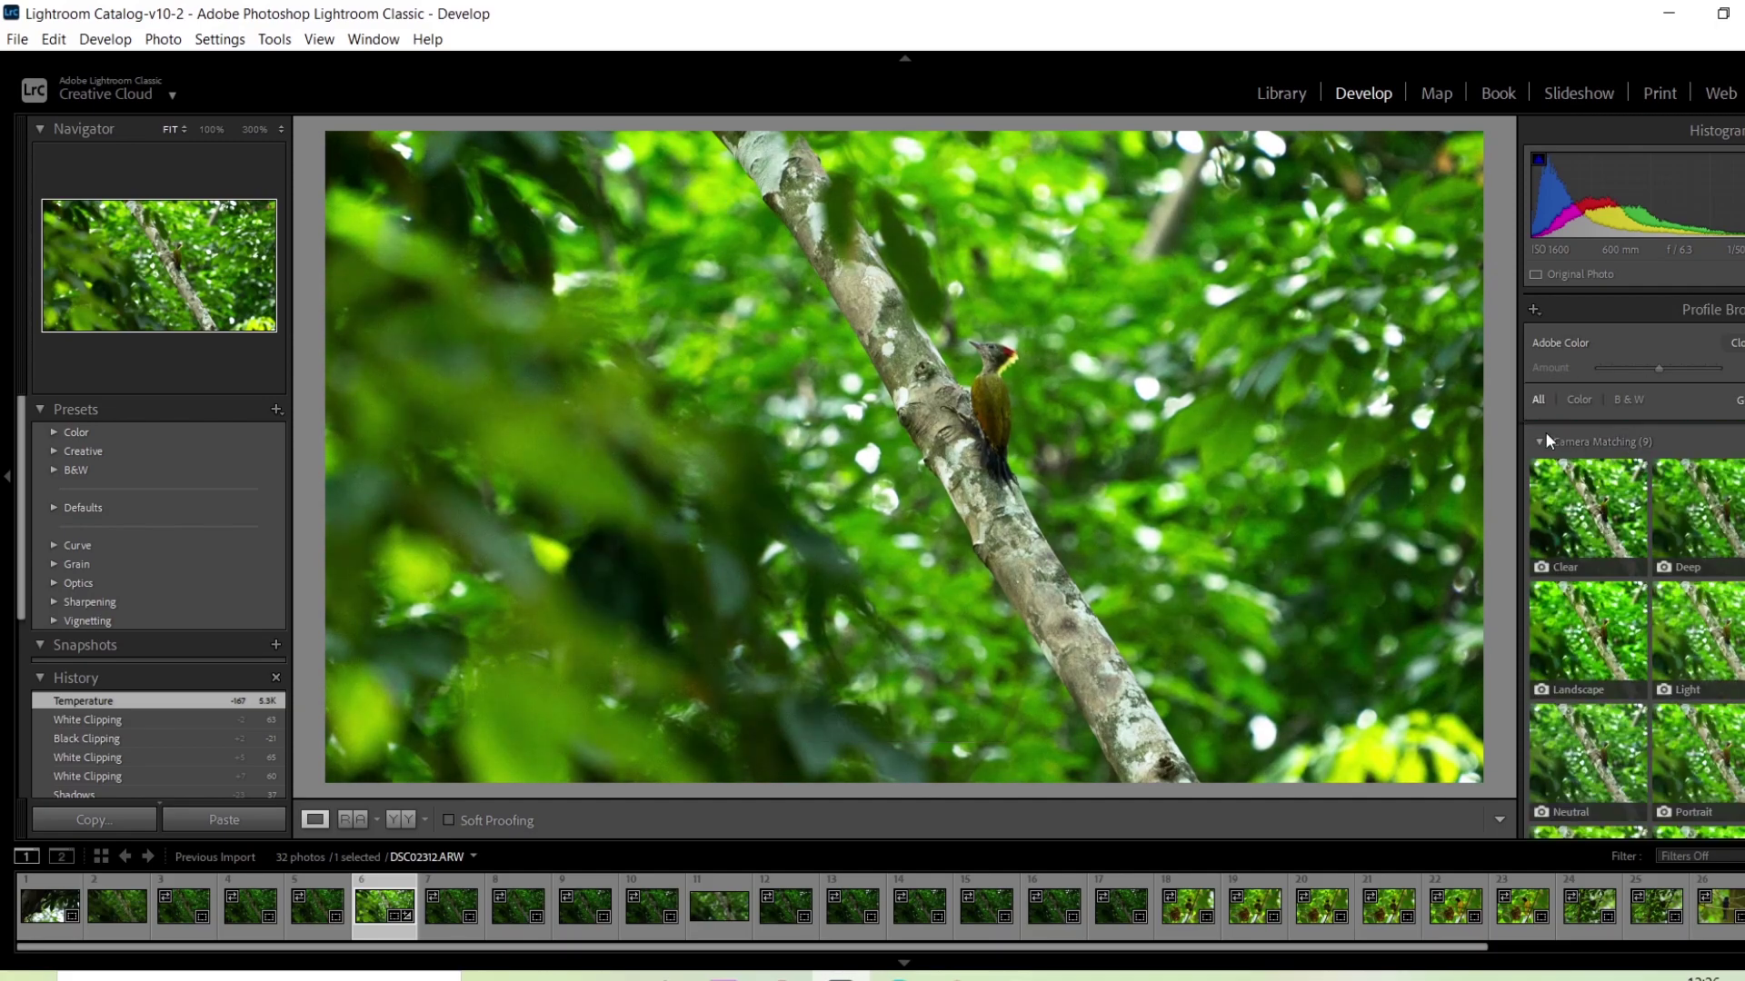
pyautogui.scroll(-3, 1537, 465)
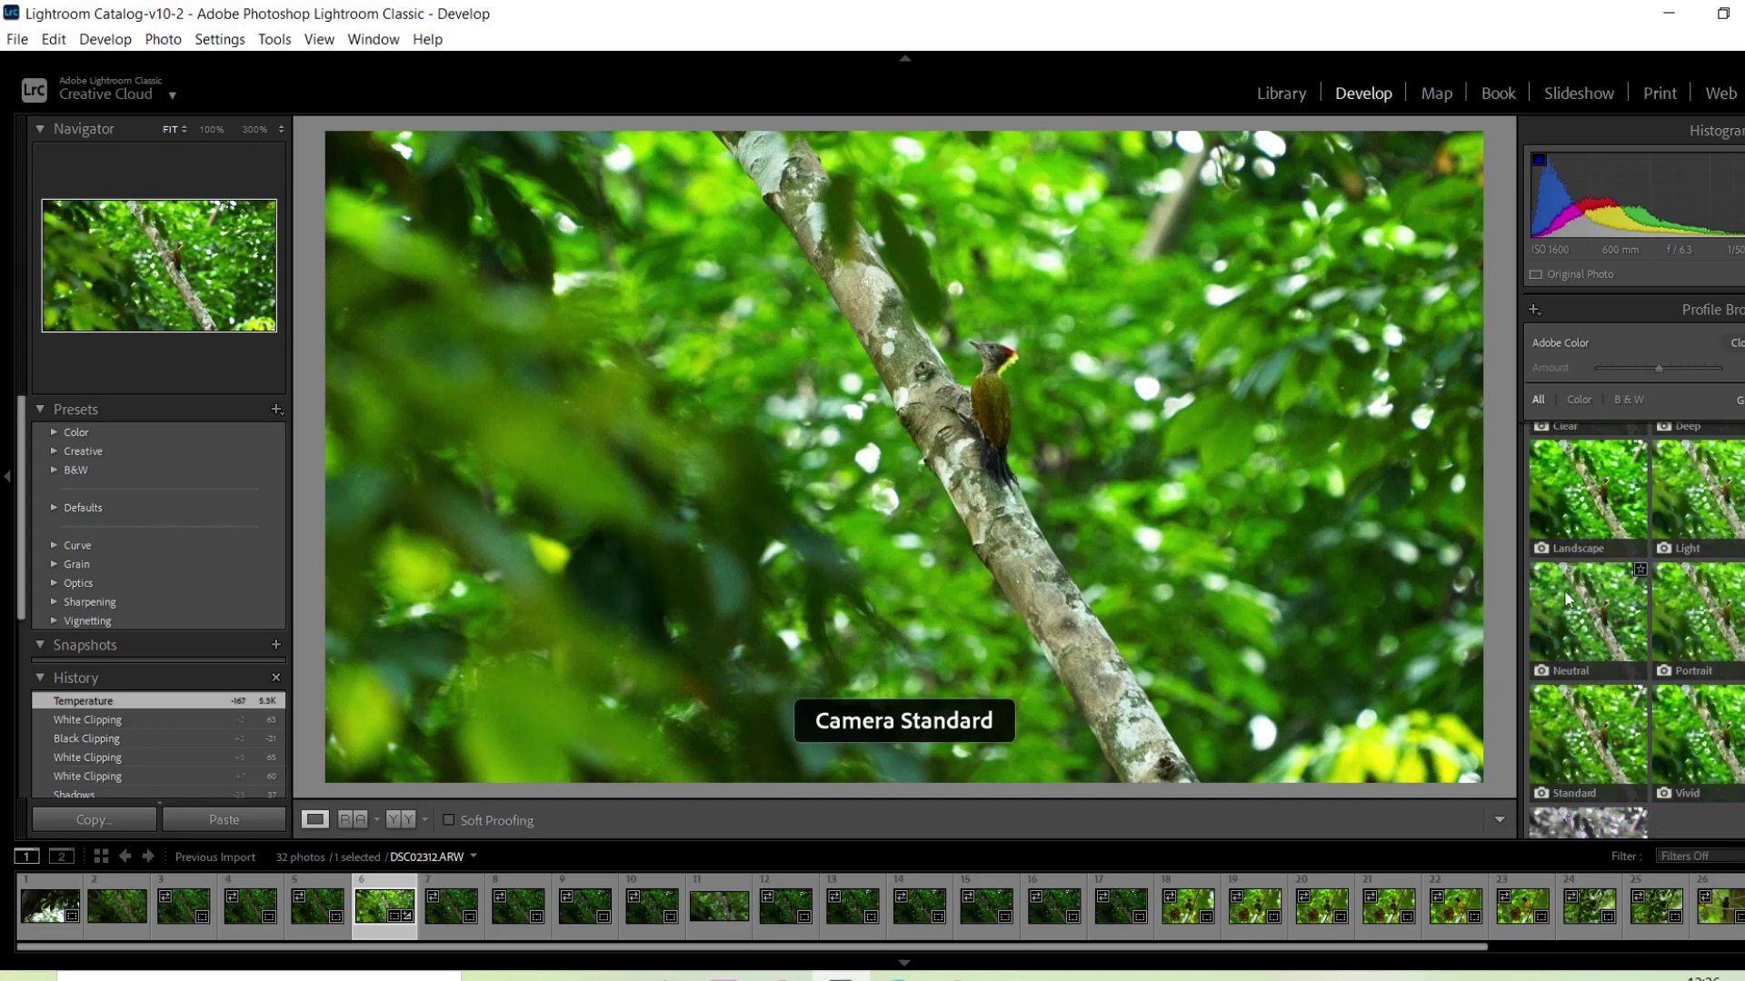
pyautogui.click(1596, 736)
pyautogui.doubleClick(1596, 736)
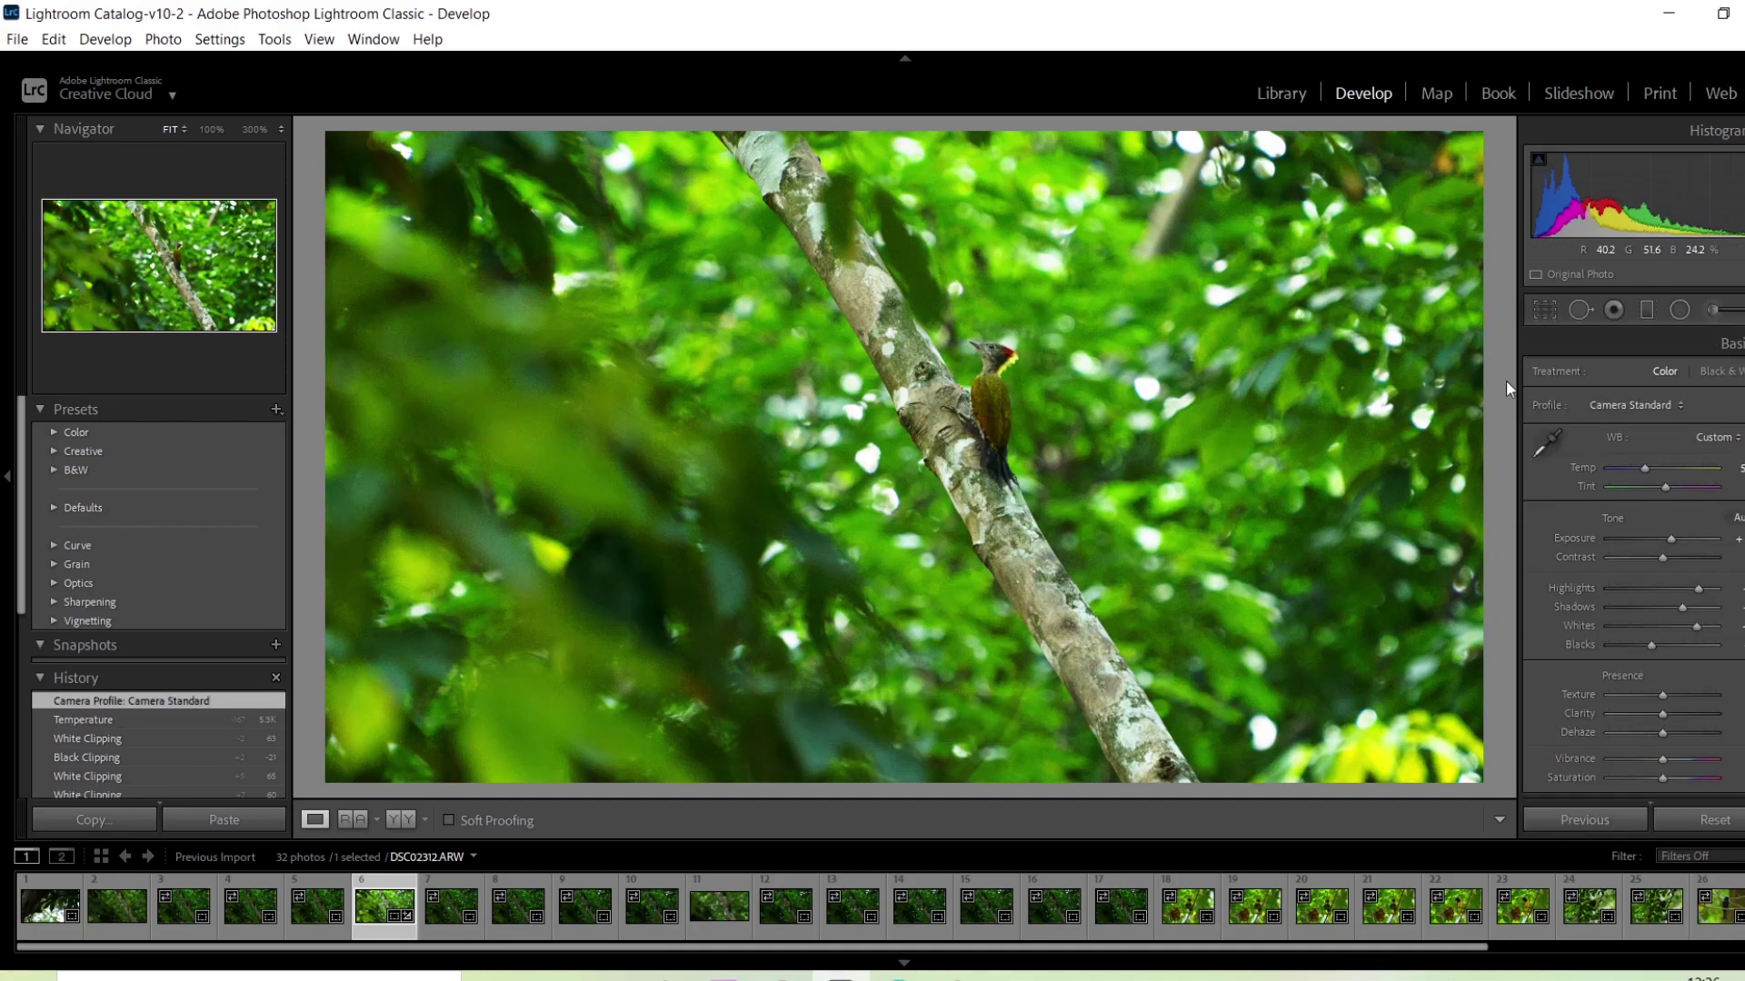
pyautogui.click(1544, 311)
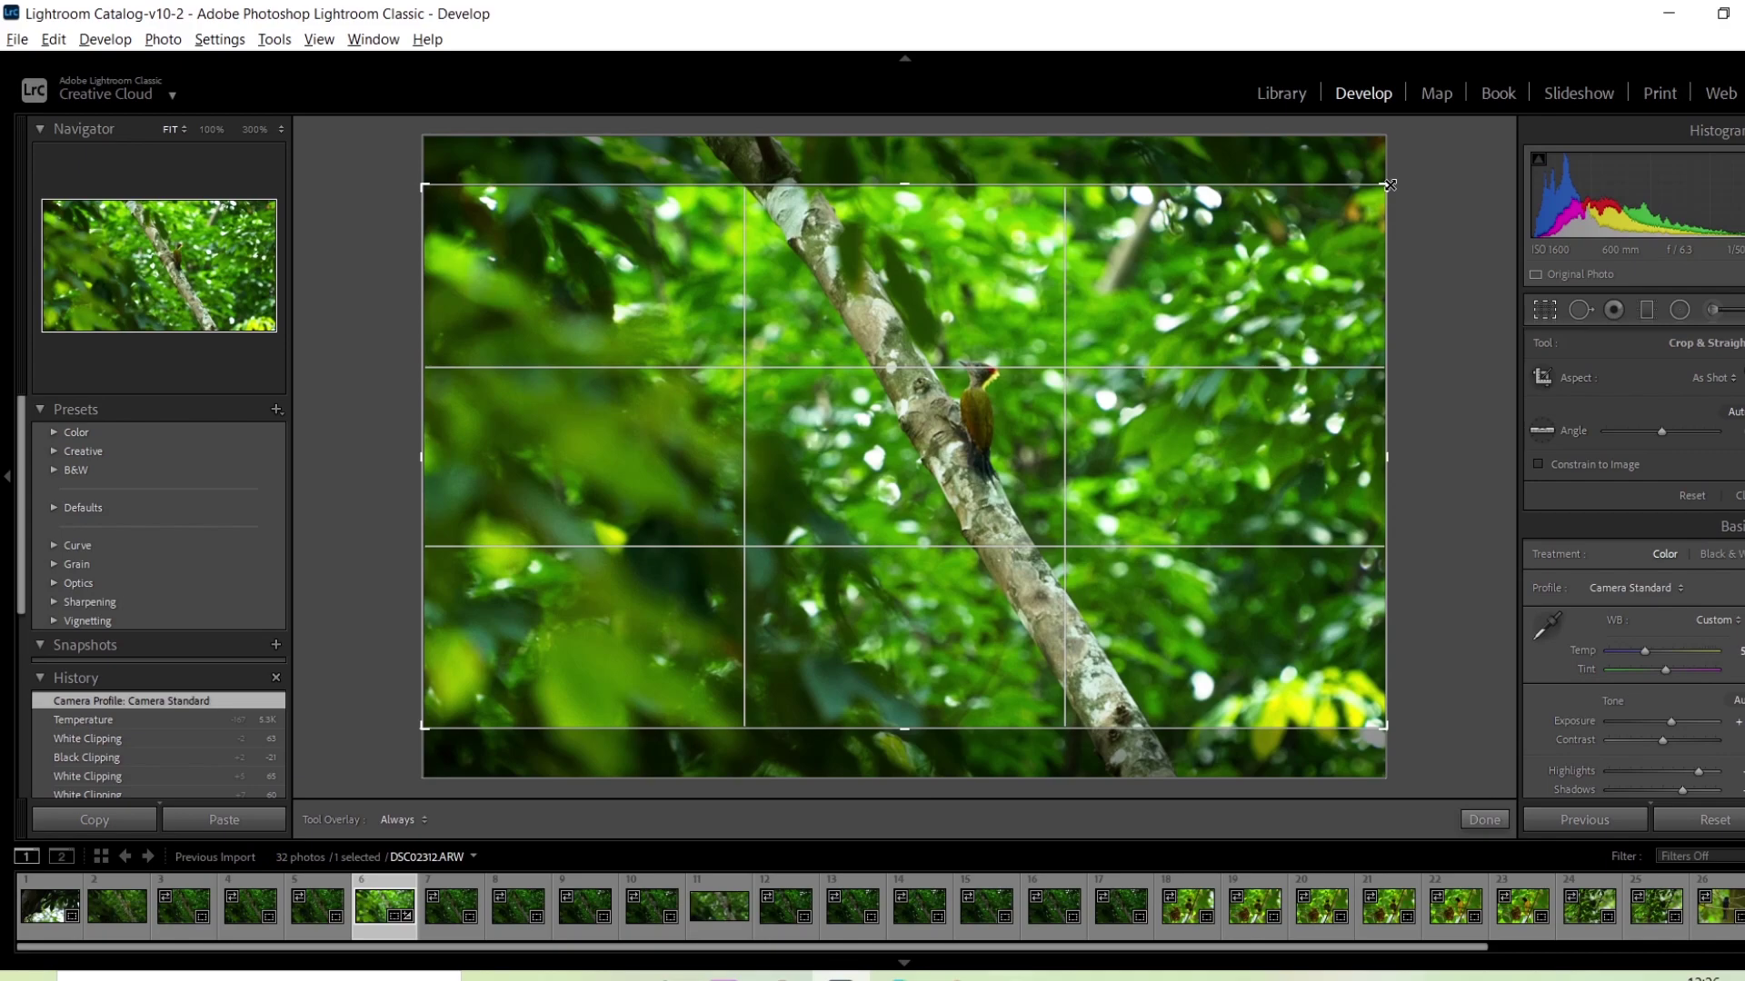
# Tighten the crop from the top-right corner, frame the woodpecker right of centre, and apply it
pyautogui.moveTo(1389, 184); pyautogui.dragTo(1322, 224)
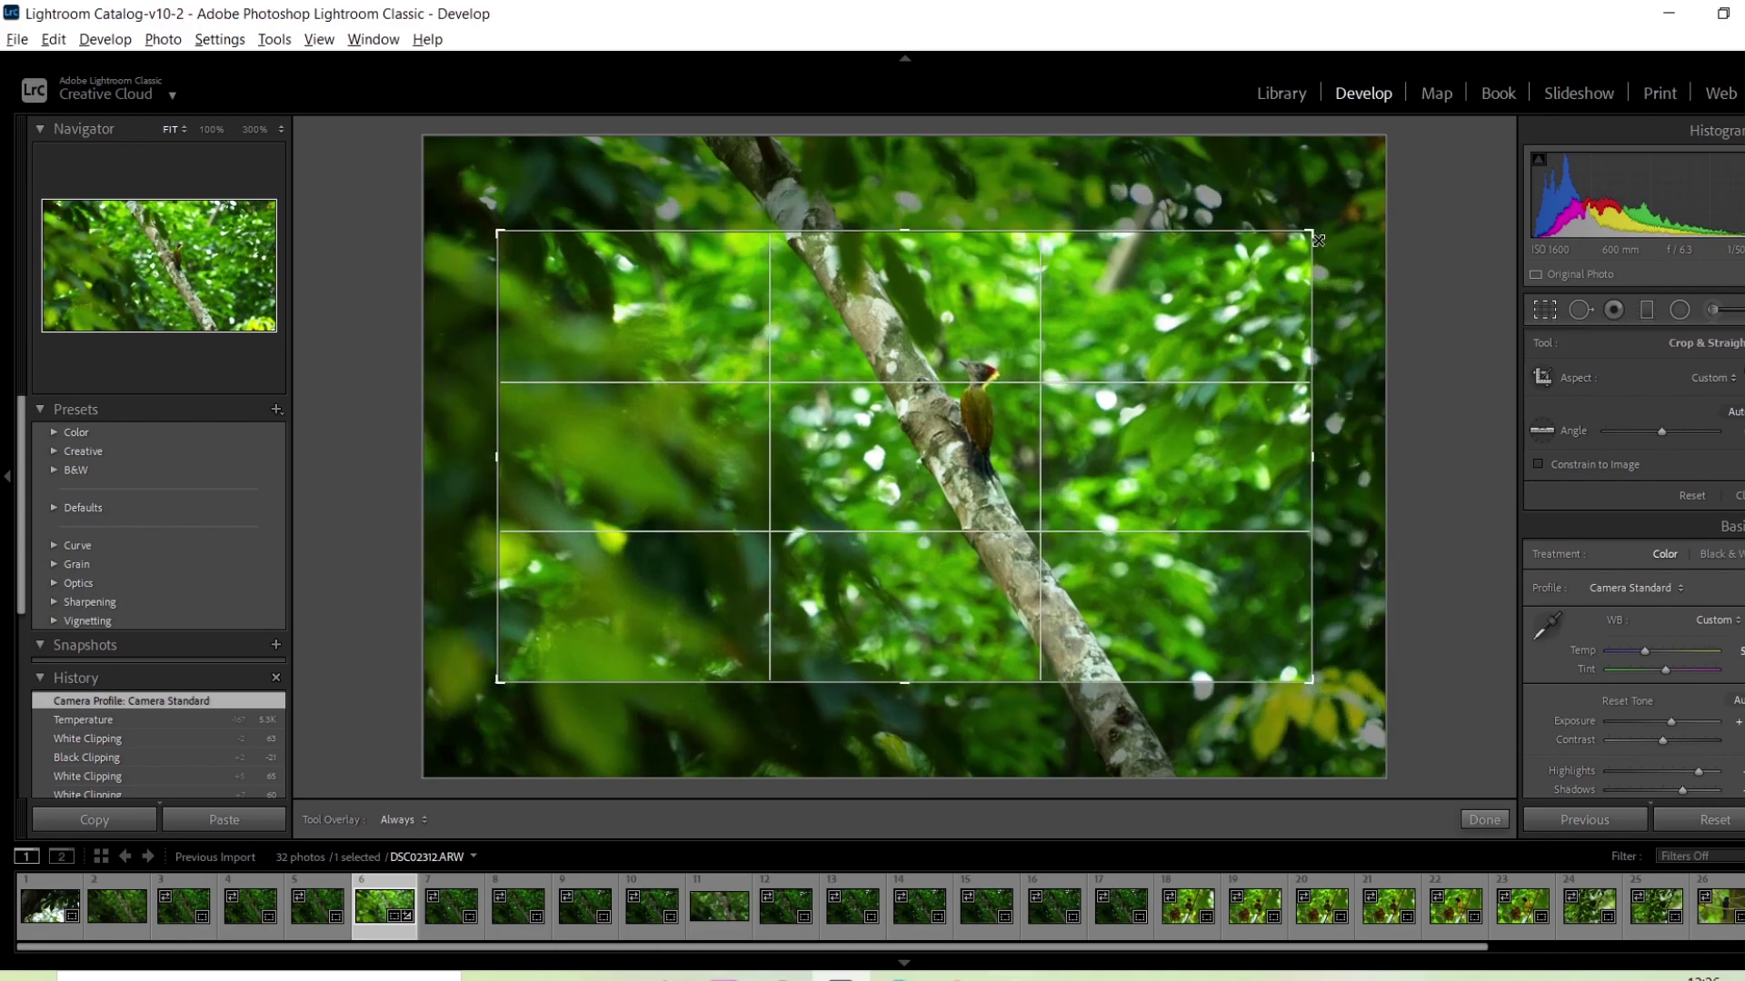
pyautogui.moveTo(919, 479)
pyautogui.mouseDown()
pyautogui.moveTo(1019, 525)
pyautogui.moveTo(986, 488)
pyautogui.mouseUp()
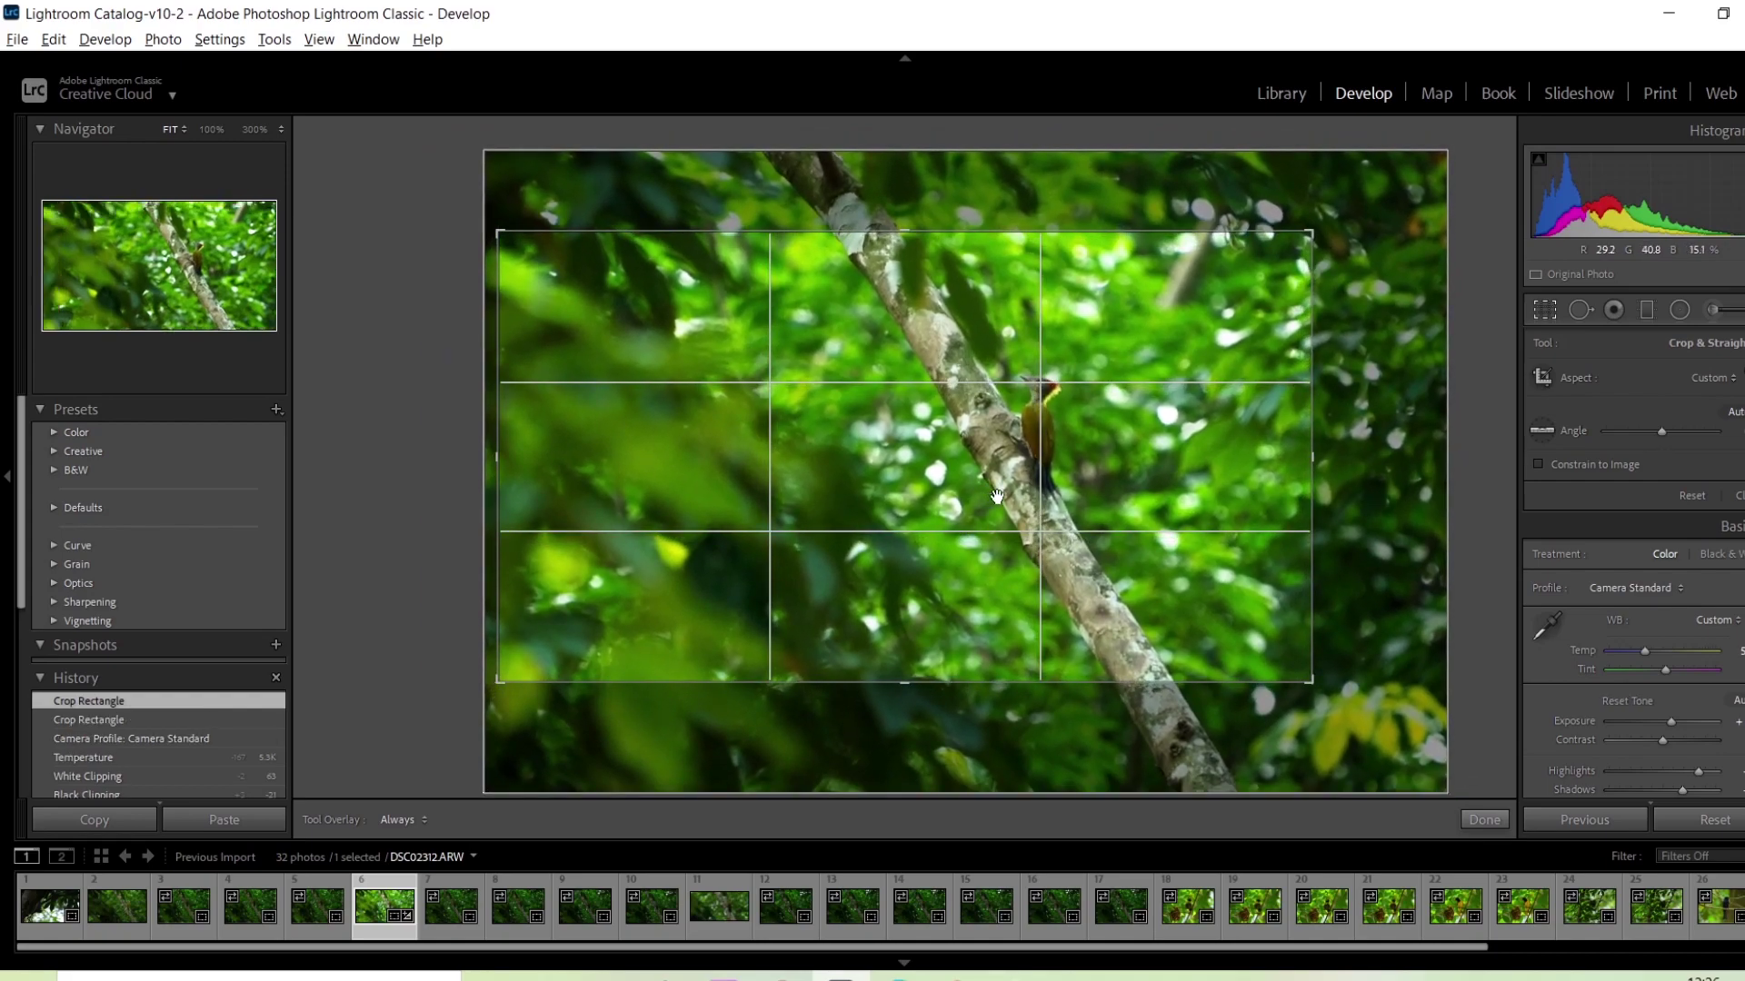
pyautogui.click(1490, 825)
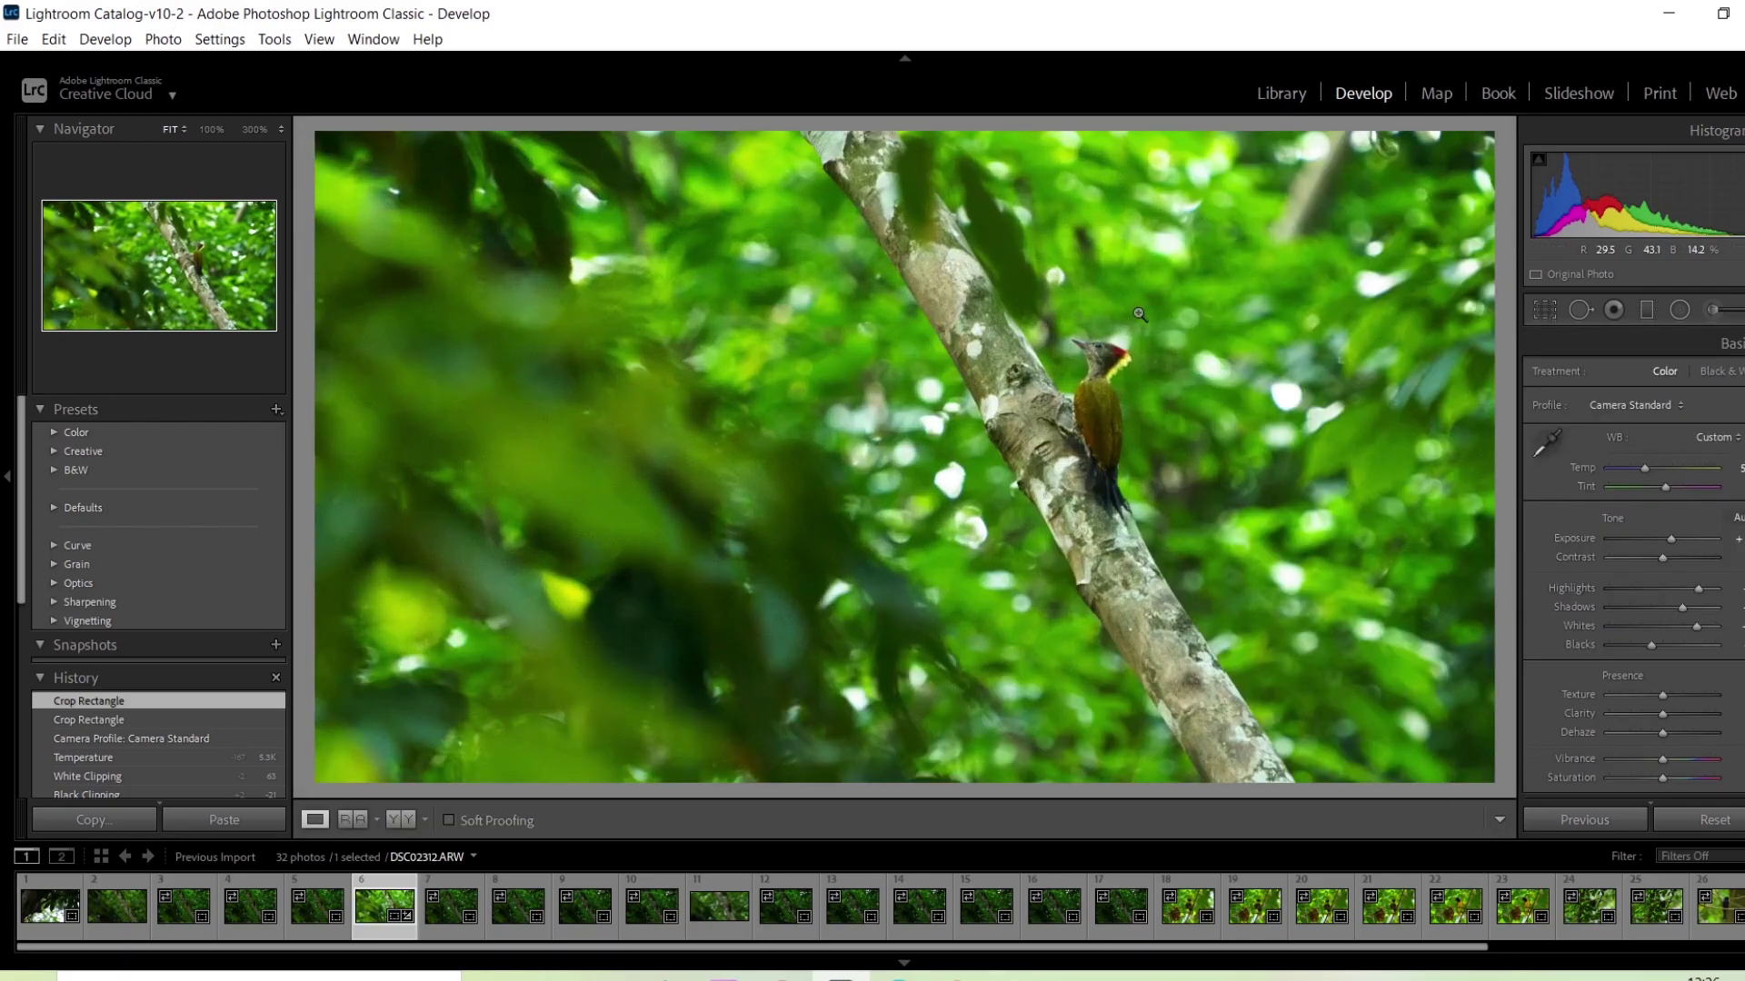
pyautogui.moveTo(1139, 314); pyautogui.dragTo(1140, 560)
# Use Spot Removal to heal the bright spots right of the woodpecker and left of the trunk
pyautogui.click(1581, 308)
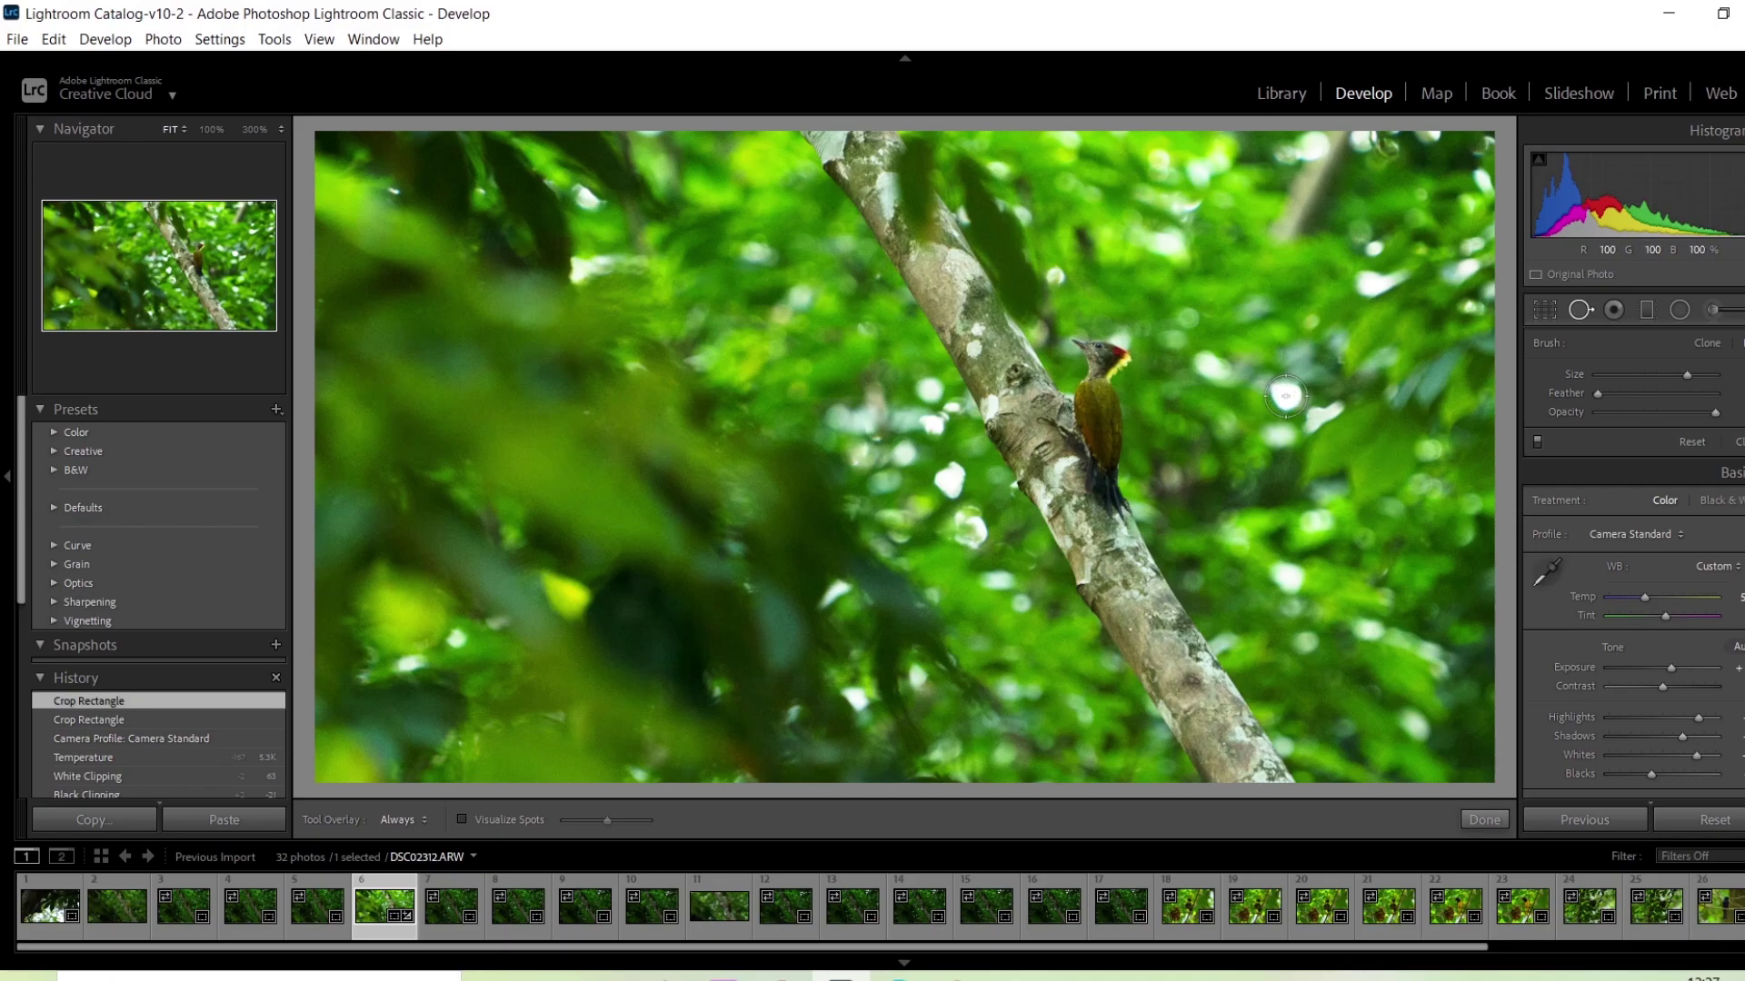
pyautogui.click(1285, 394)
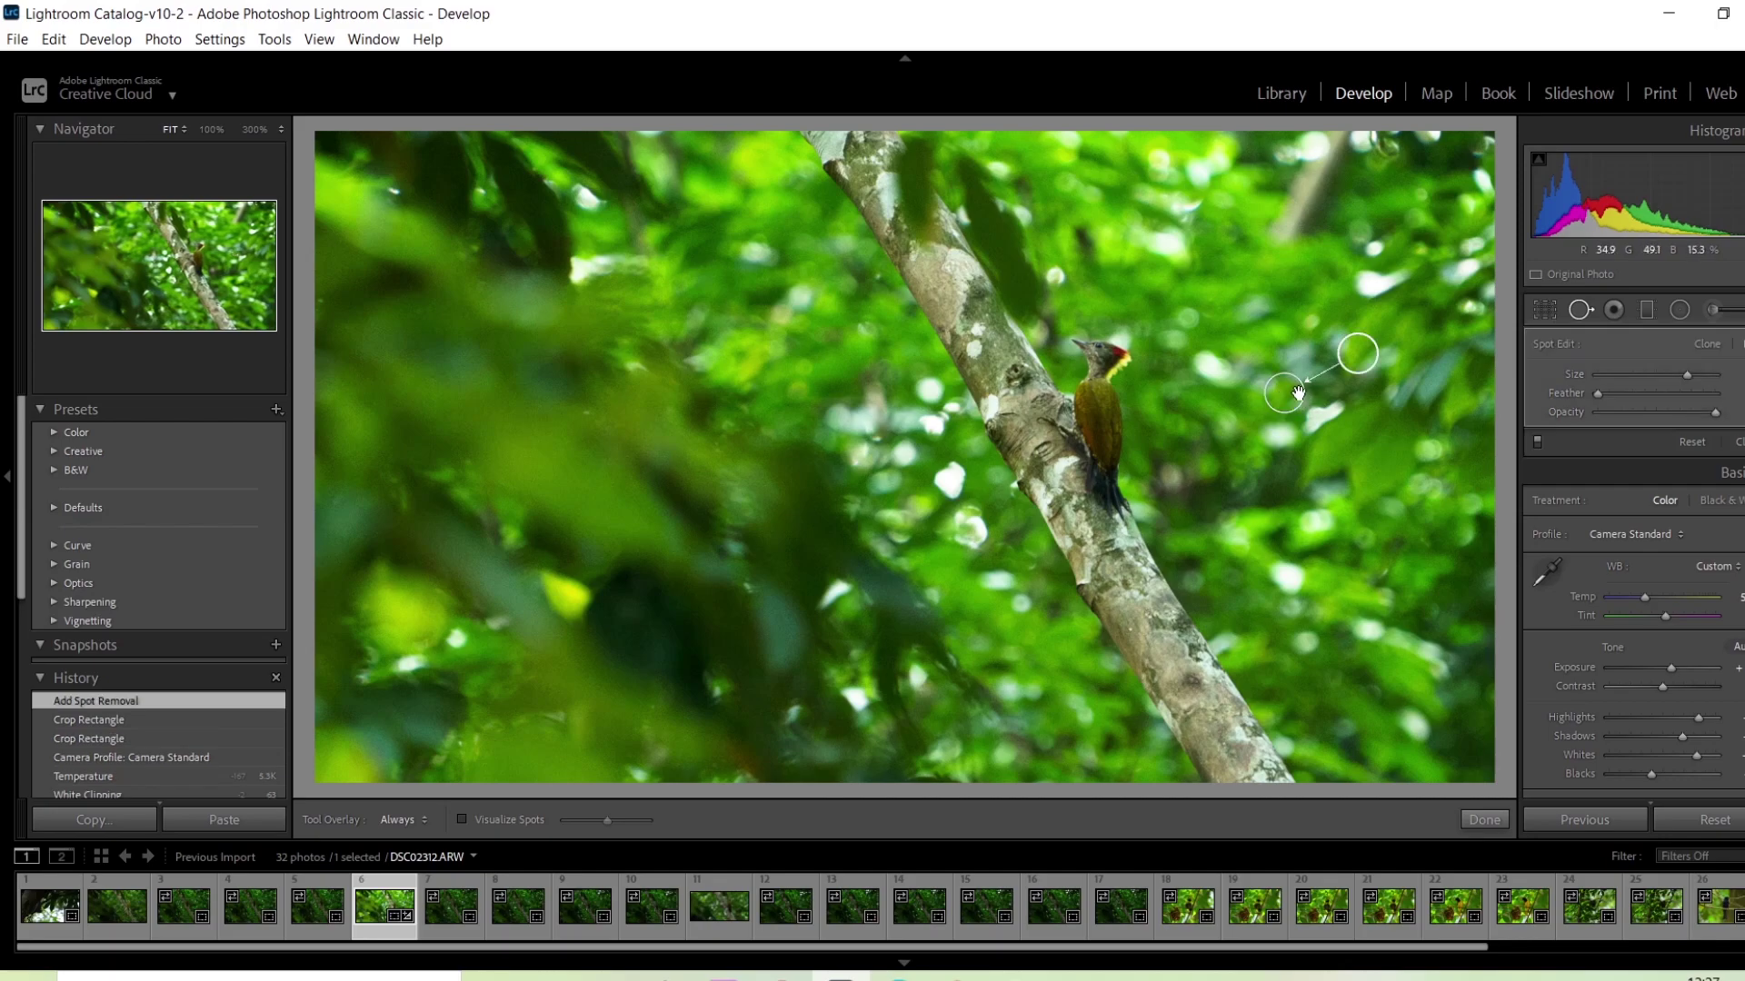
pyautogui.hotkey('ctrl', 'z')
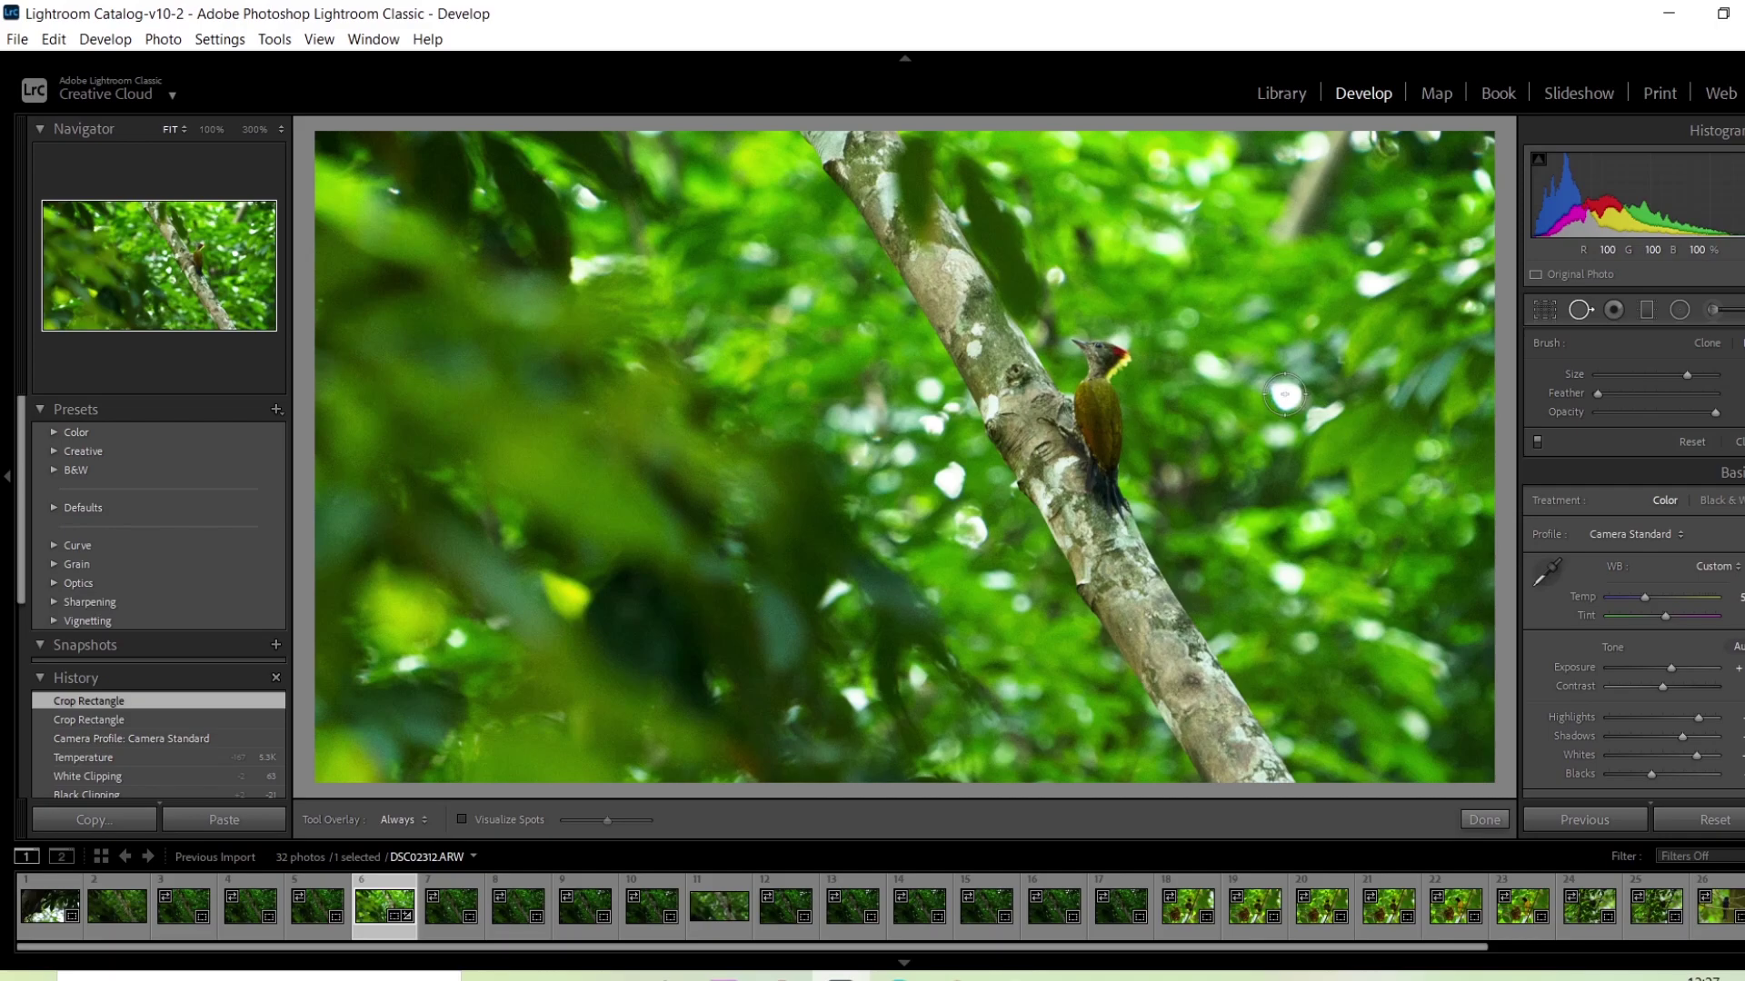
pyautogui.click(1284, 394)
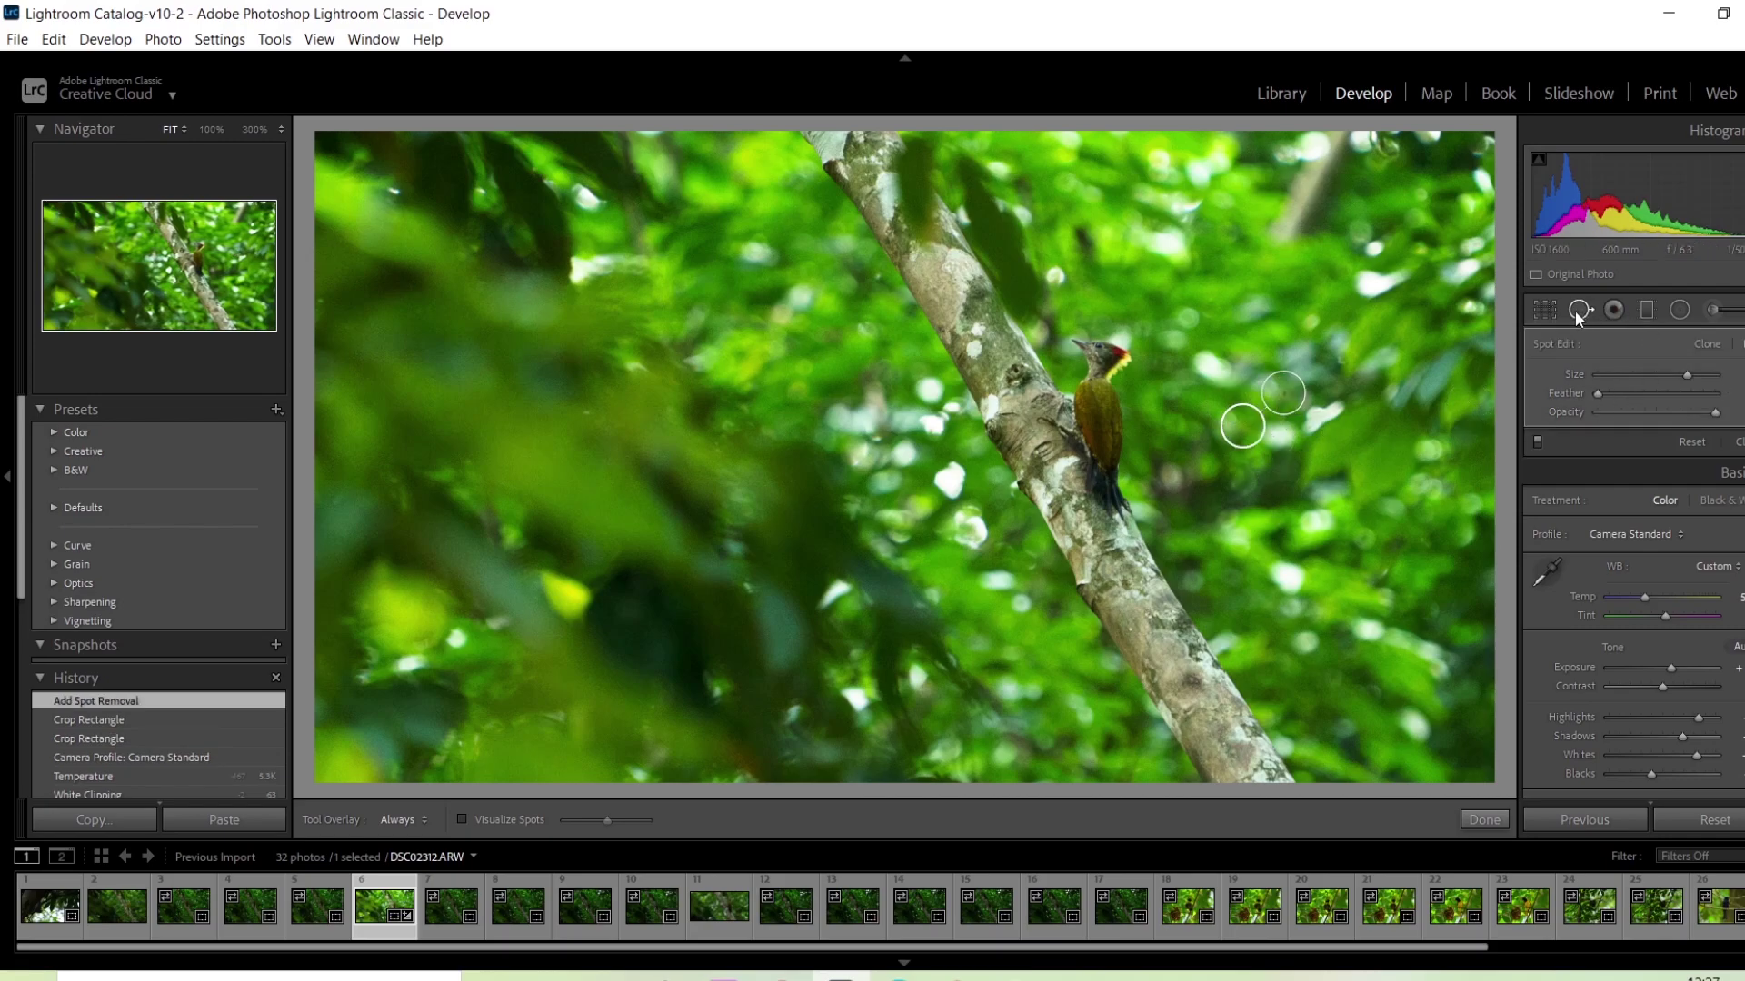
pyautogui.click(950, 480)
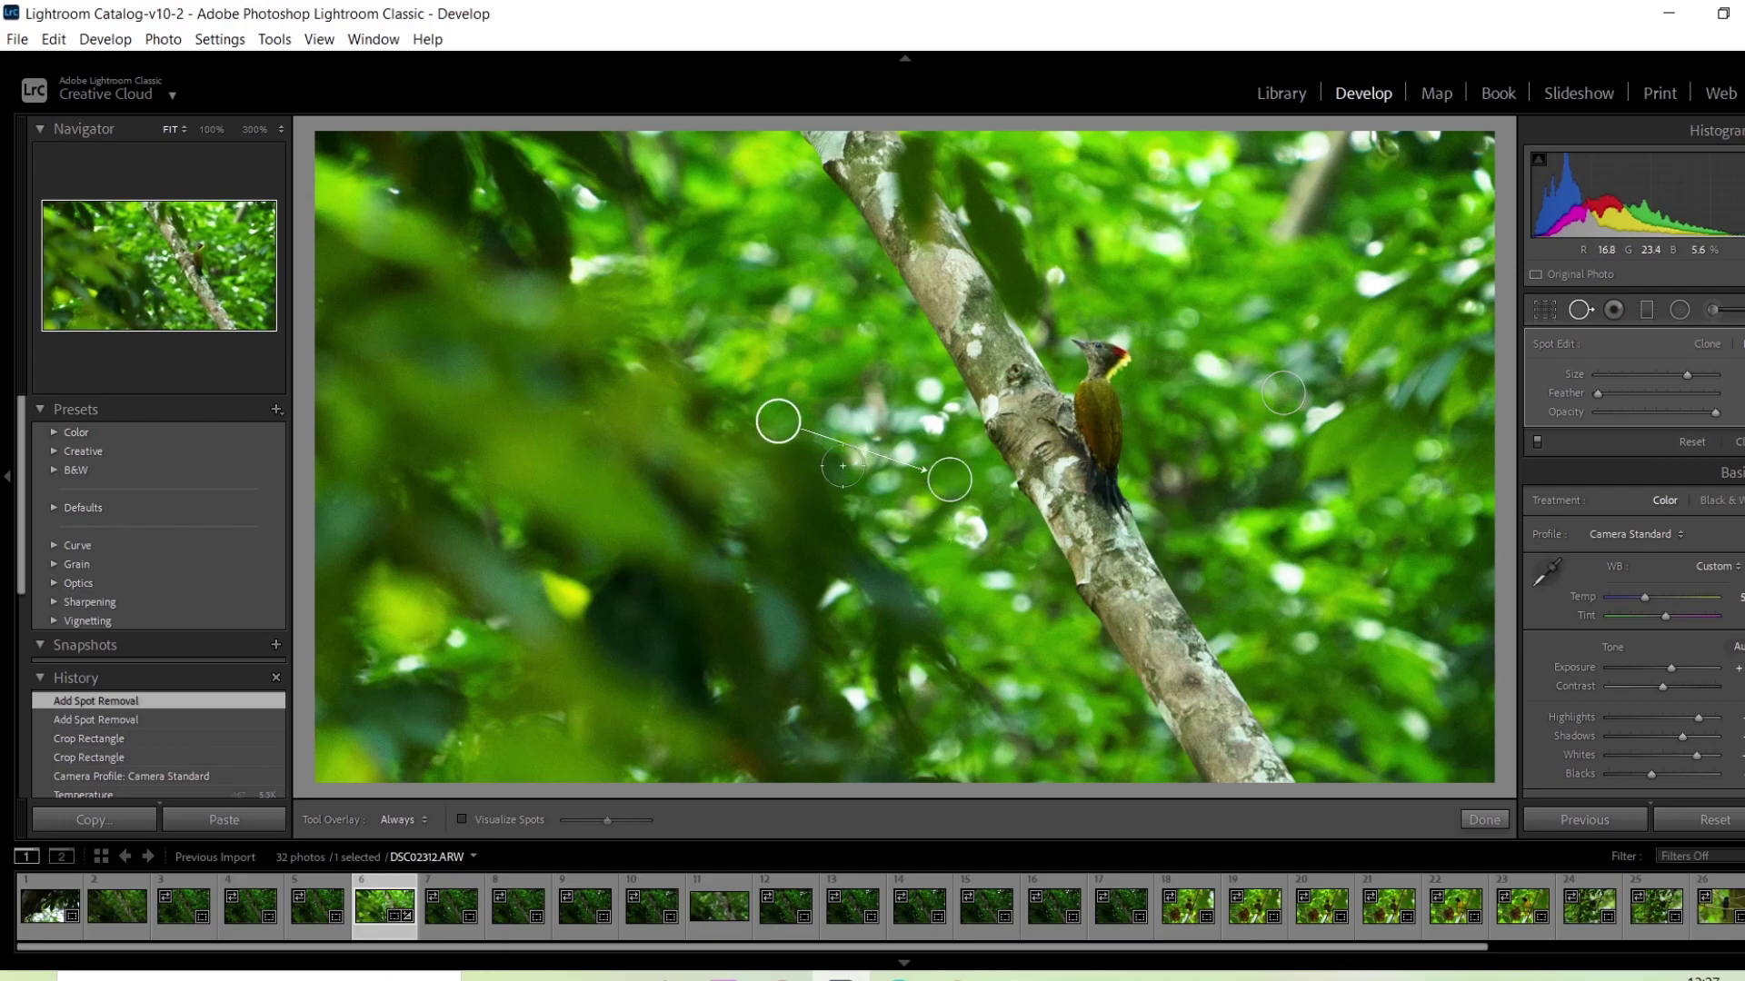
pyautogui.click(1574, 313)
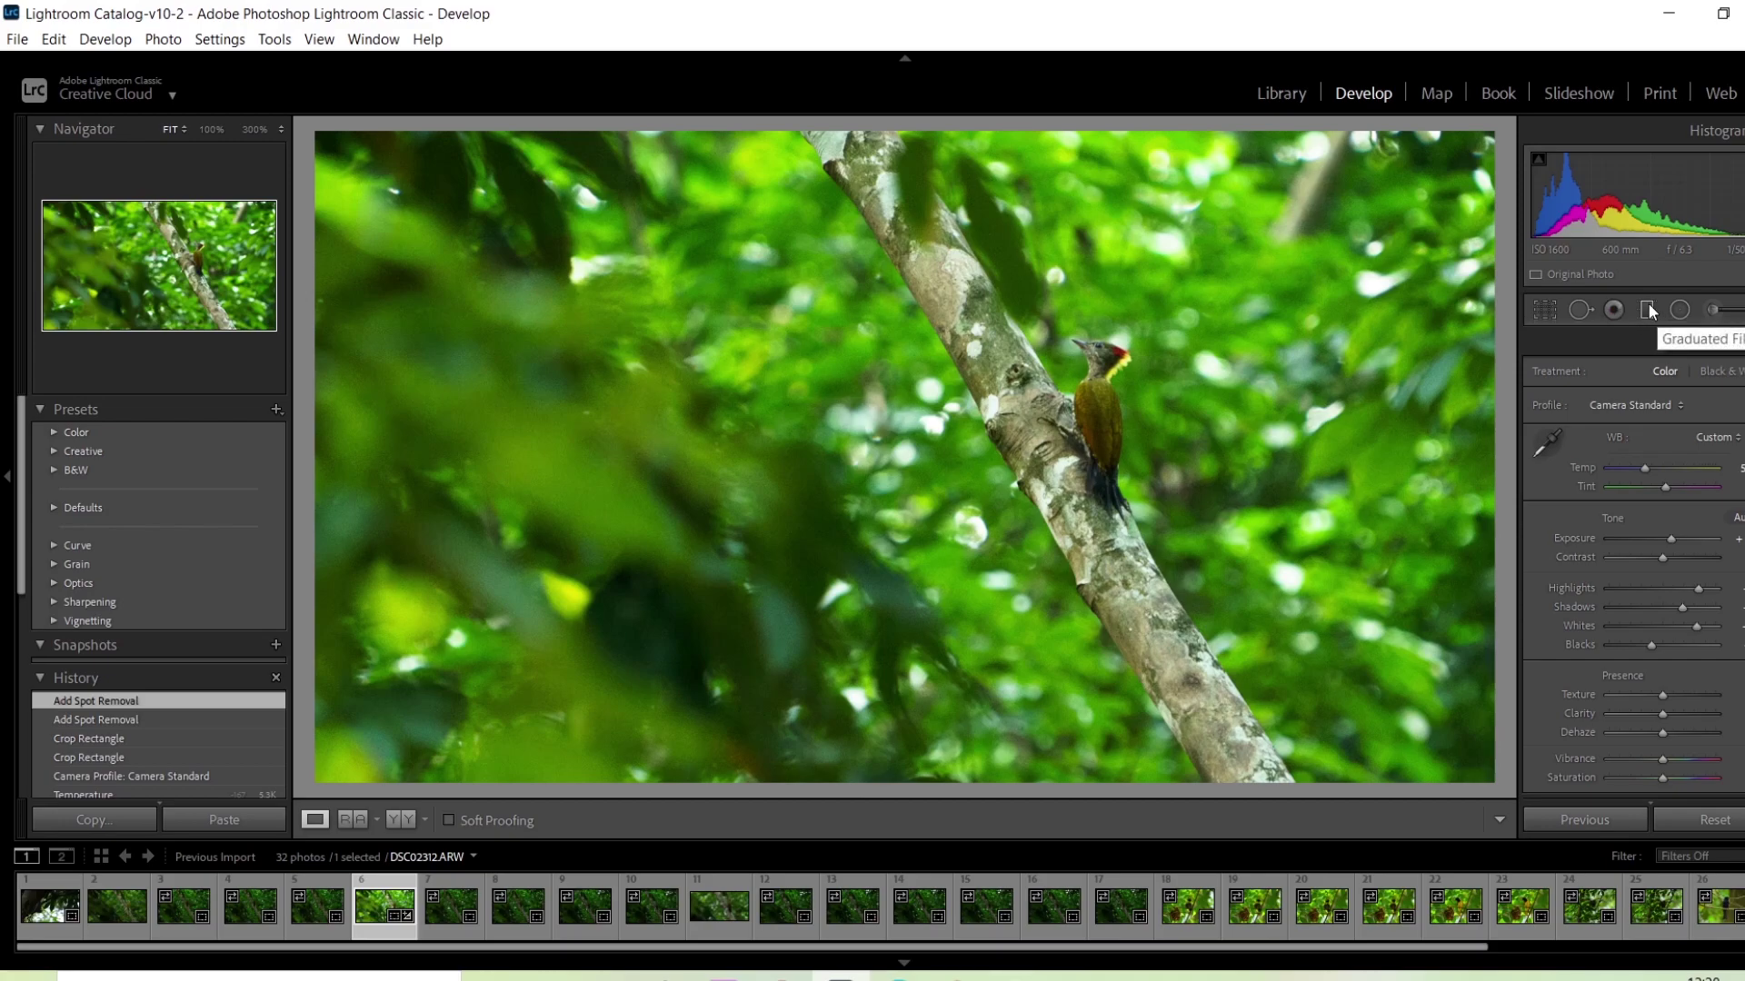
# Drag a Graduated Filter diagonally from the upper left toward the lower middle of the photo
pyautogui.click(1647, 309)
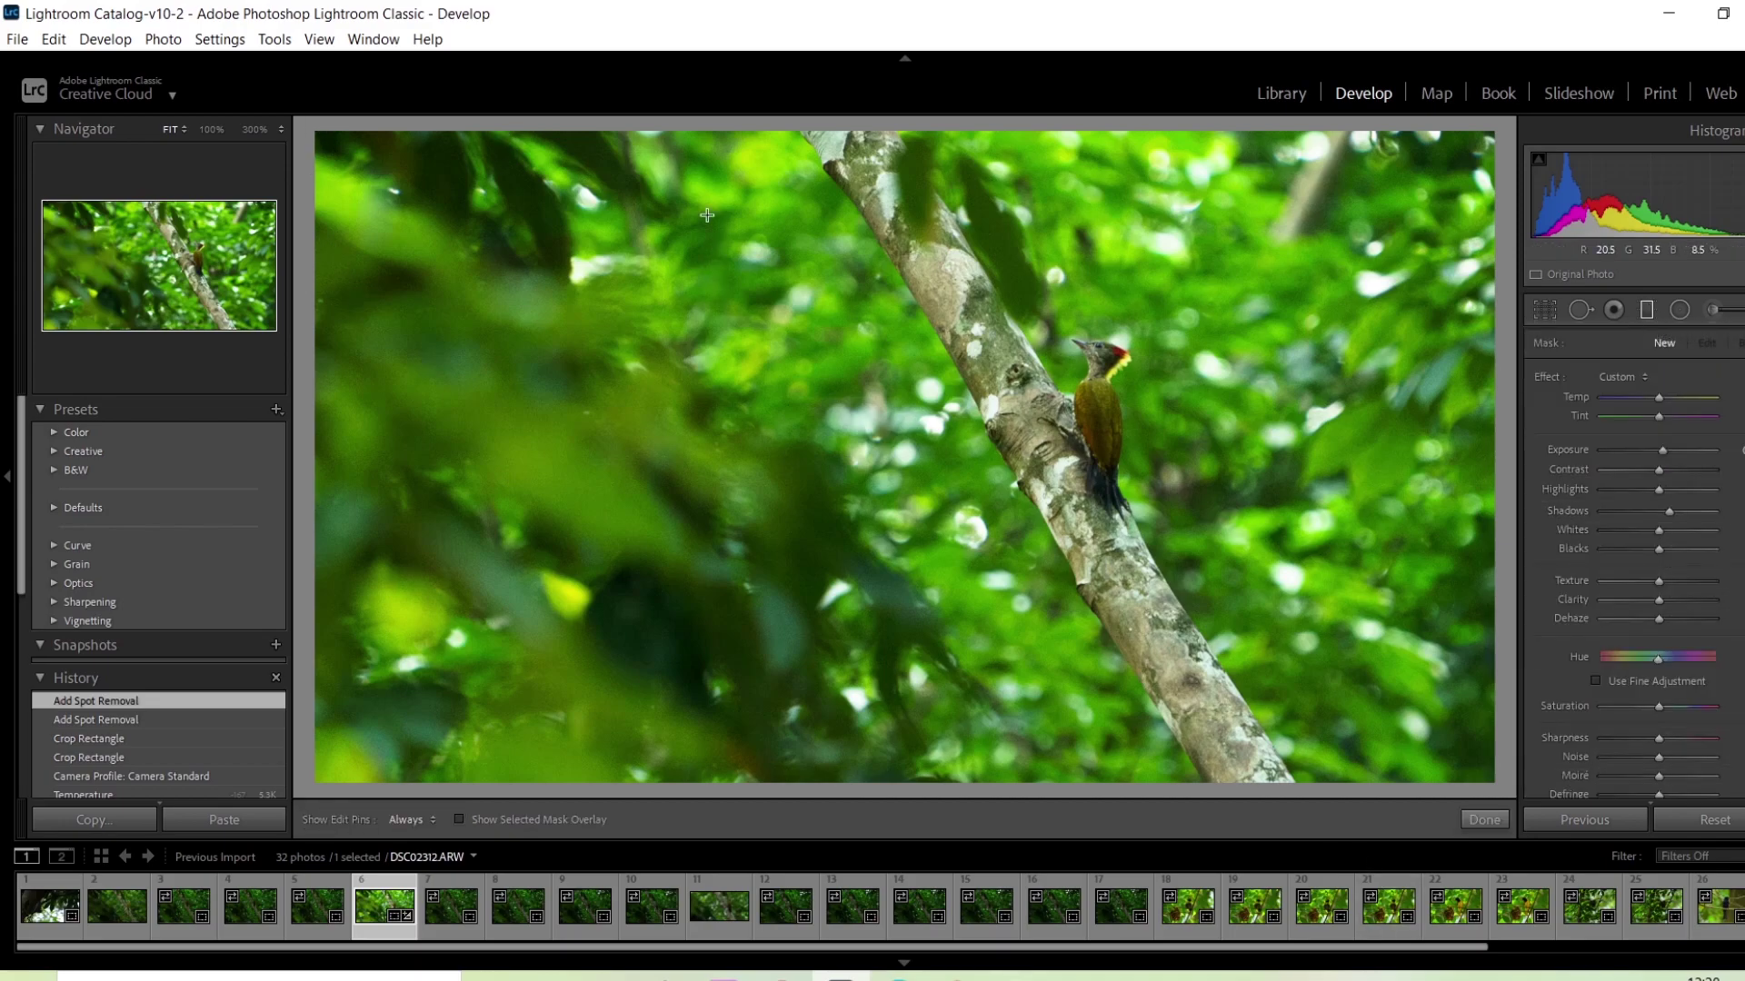
pyautogui.moveTo(663, 192); pyautogui.dragTo(882, 602)
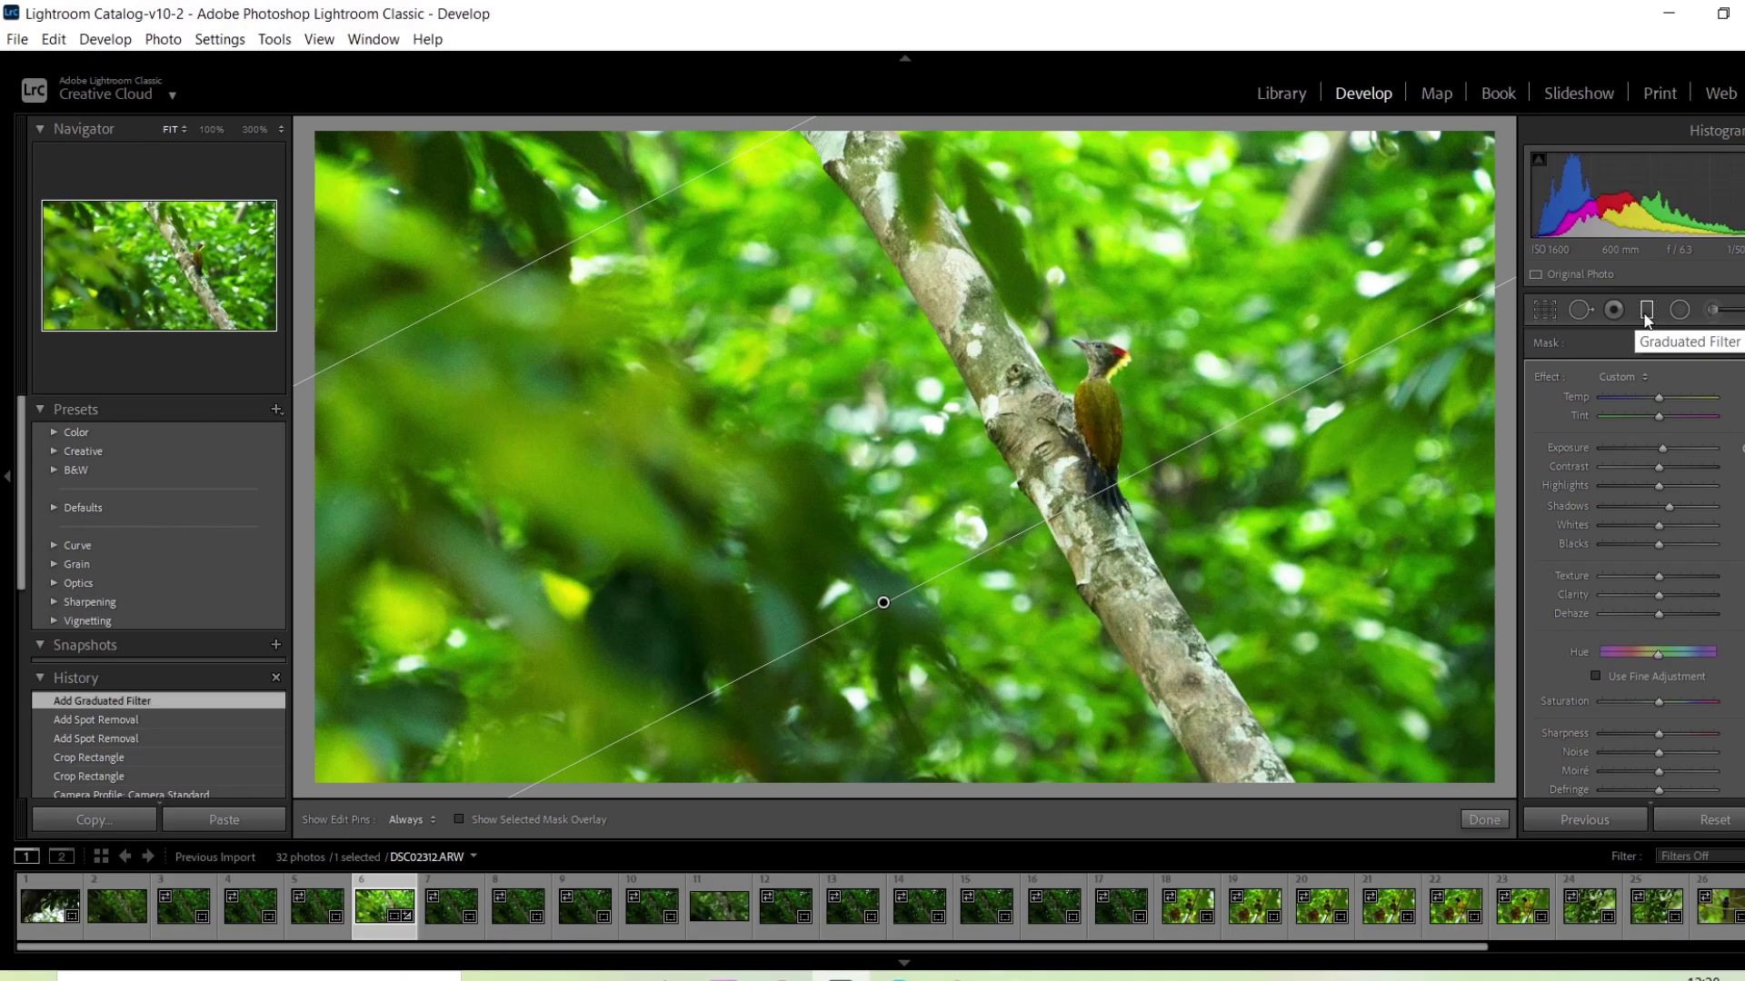
pyautogui.click(1681, 314)
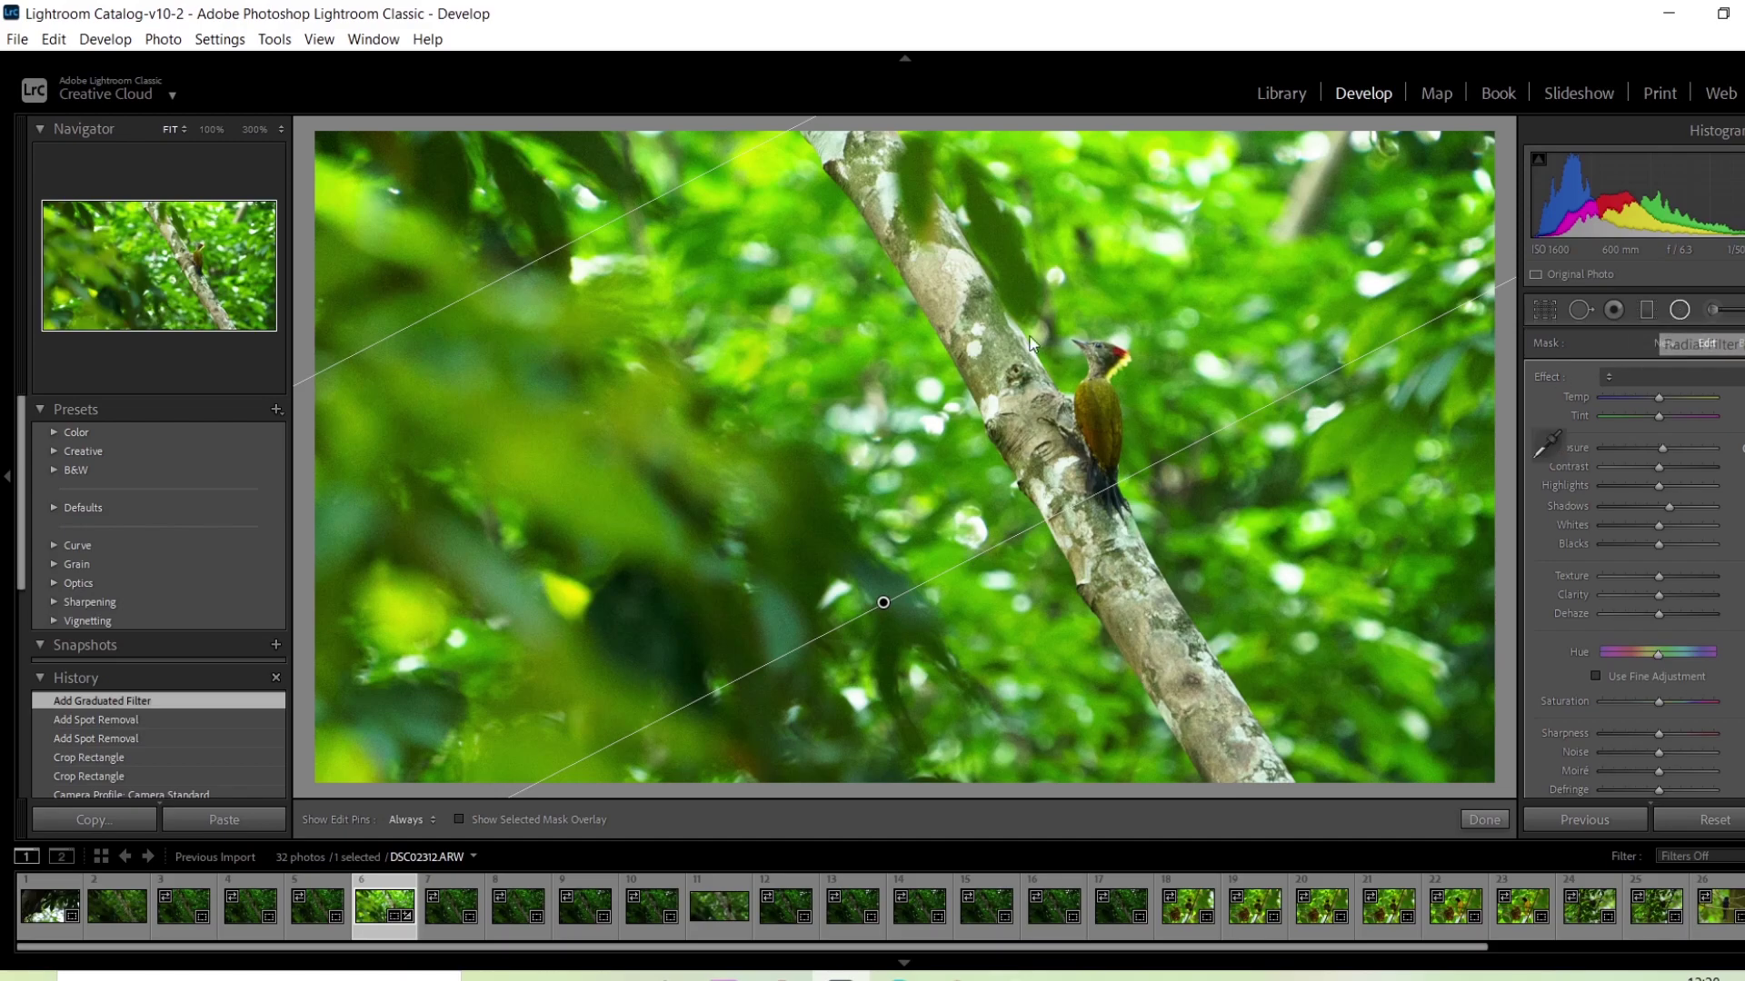
pyautogui.moveTo(969, 340)
pyautogui.mouseDown()
pyautogui.moveTo(1145, 566)
pyautogui.moveTo(1152, 628)
pyautogui.mouseUp()
pyautogui.moveTo(968, 341); pyautogui.dragTo(1127, 440)
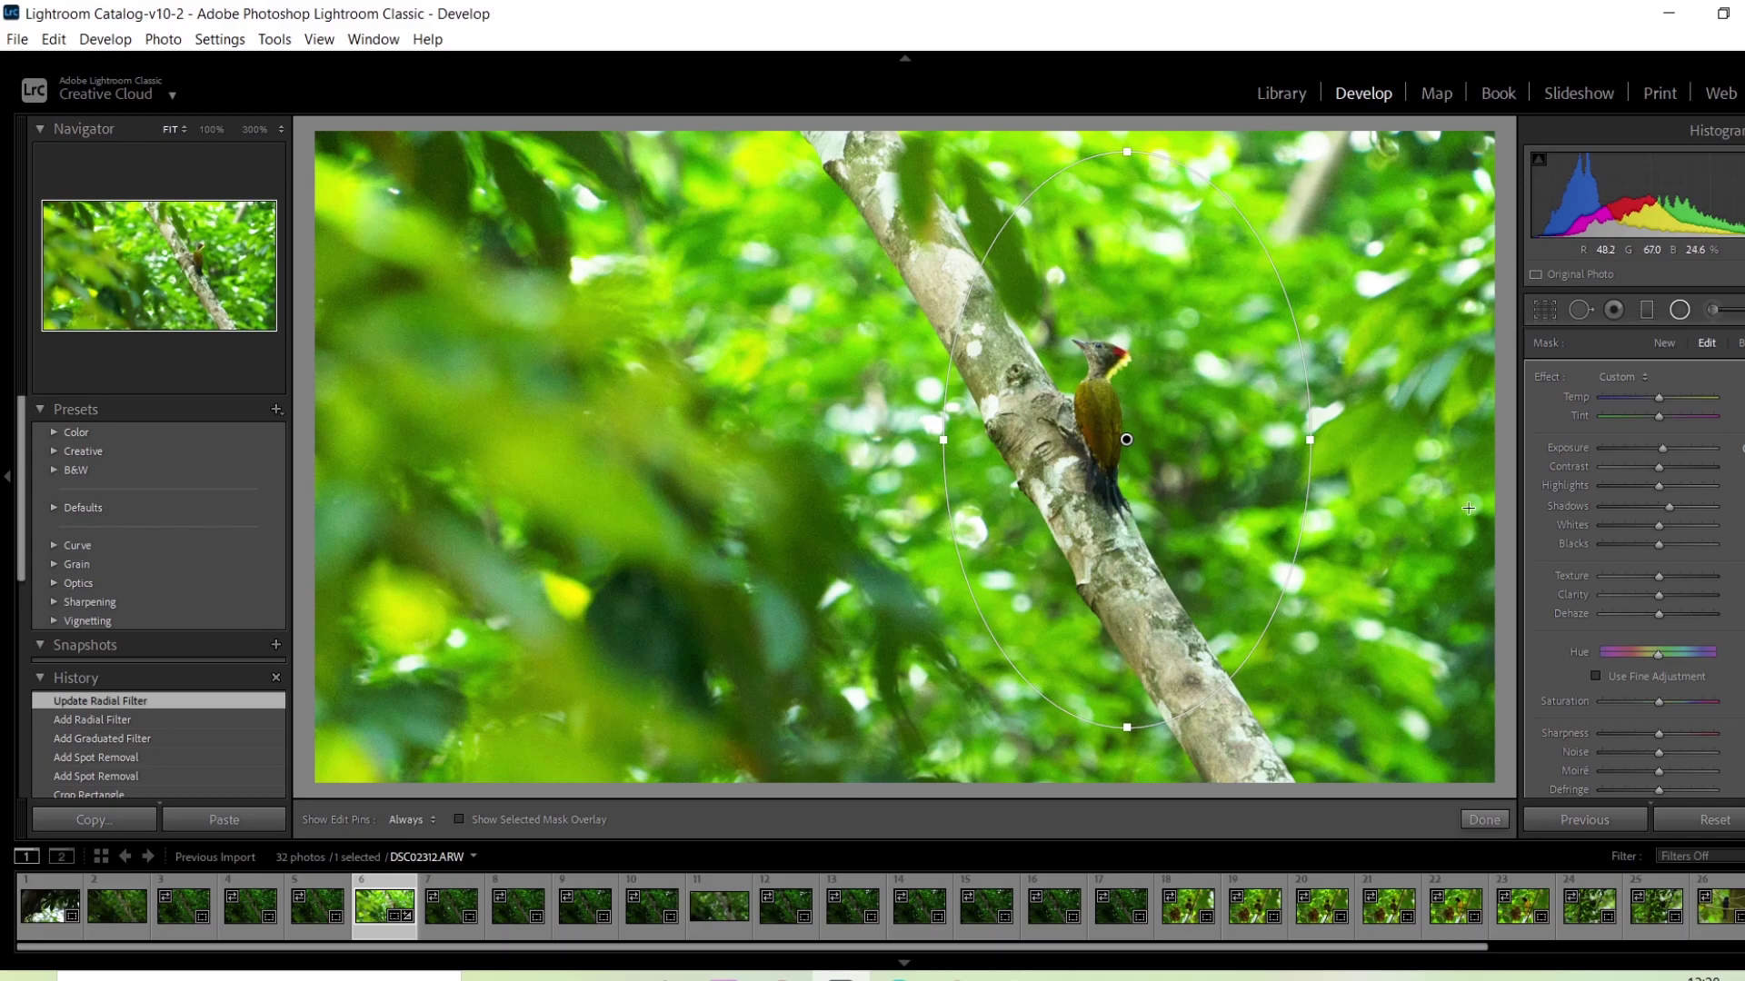
pyautogui.scroll(-4, 1666, 630)
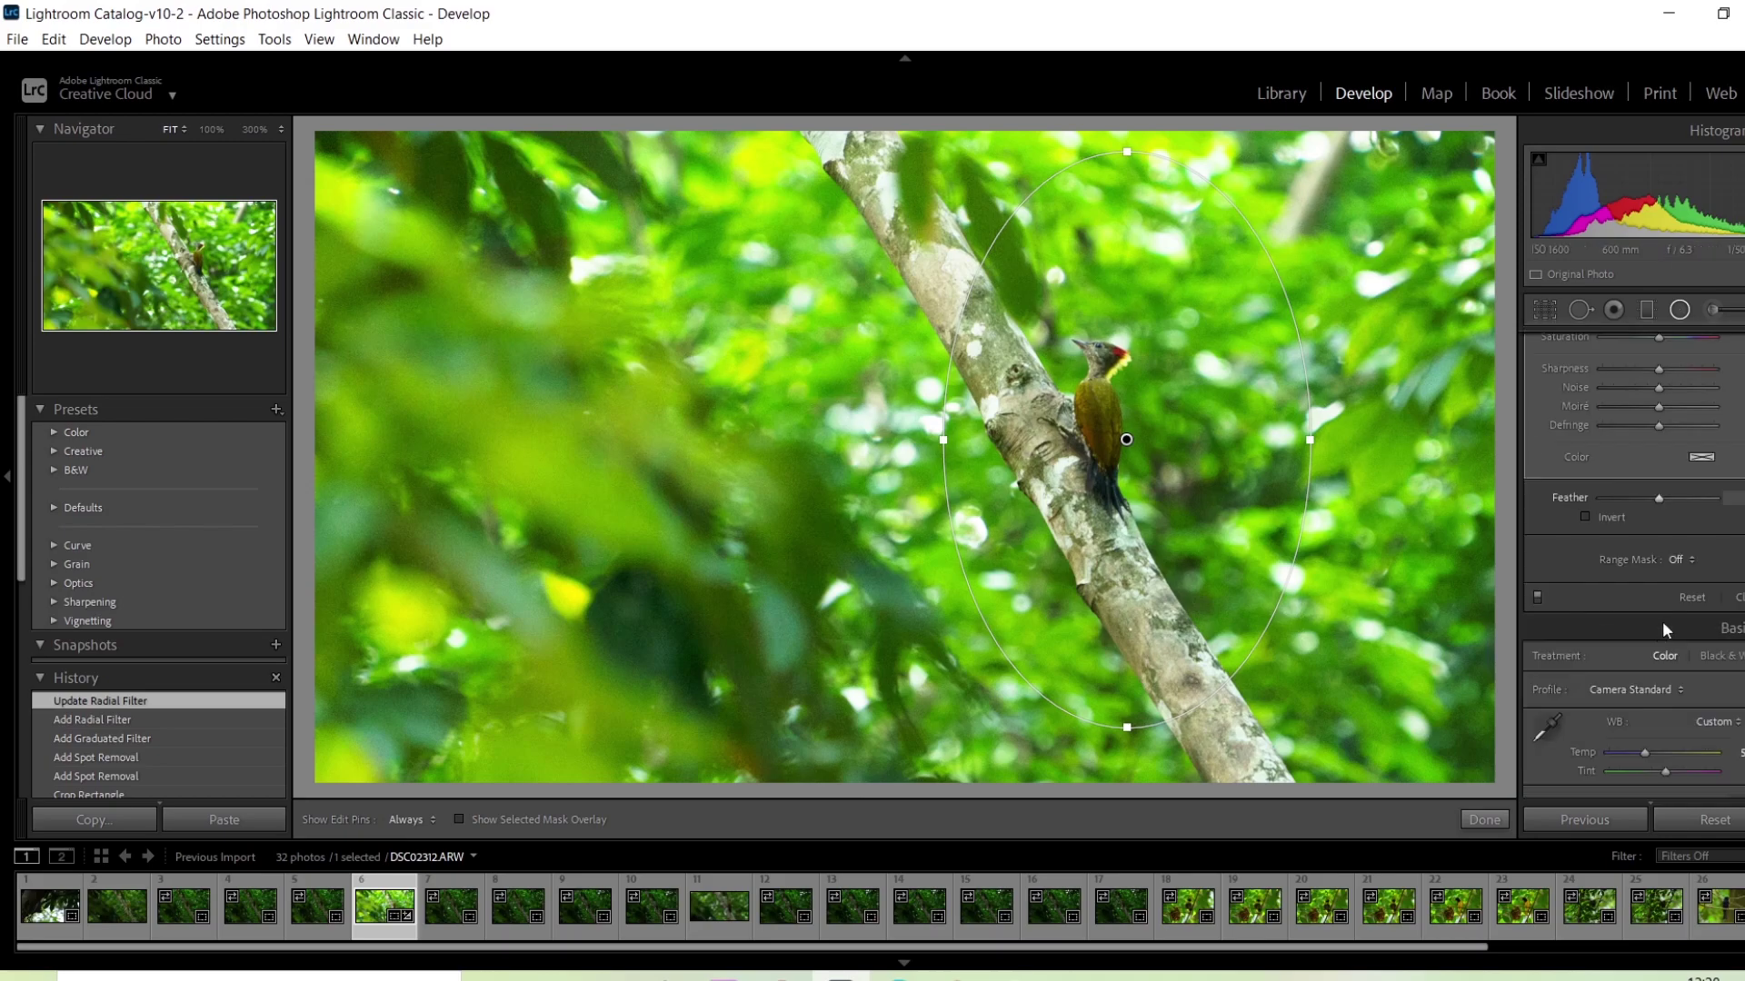
pyautogui.click(1601, 517)
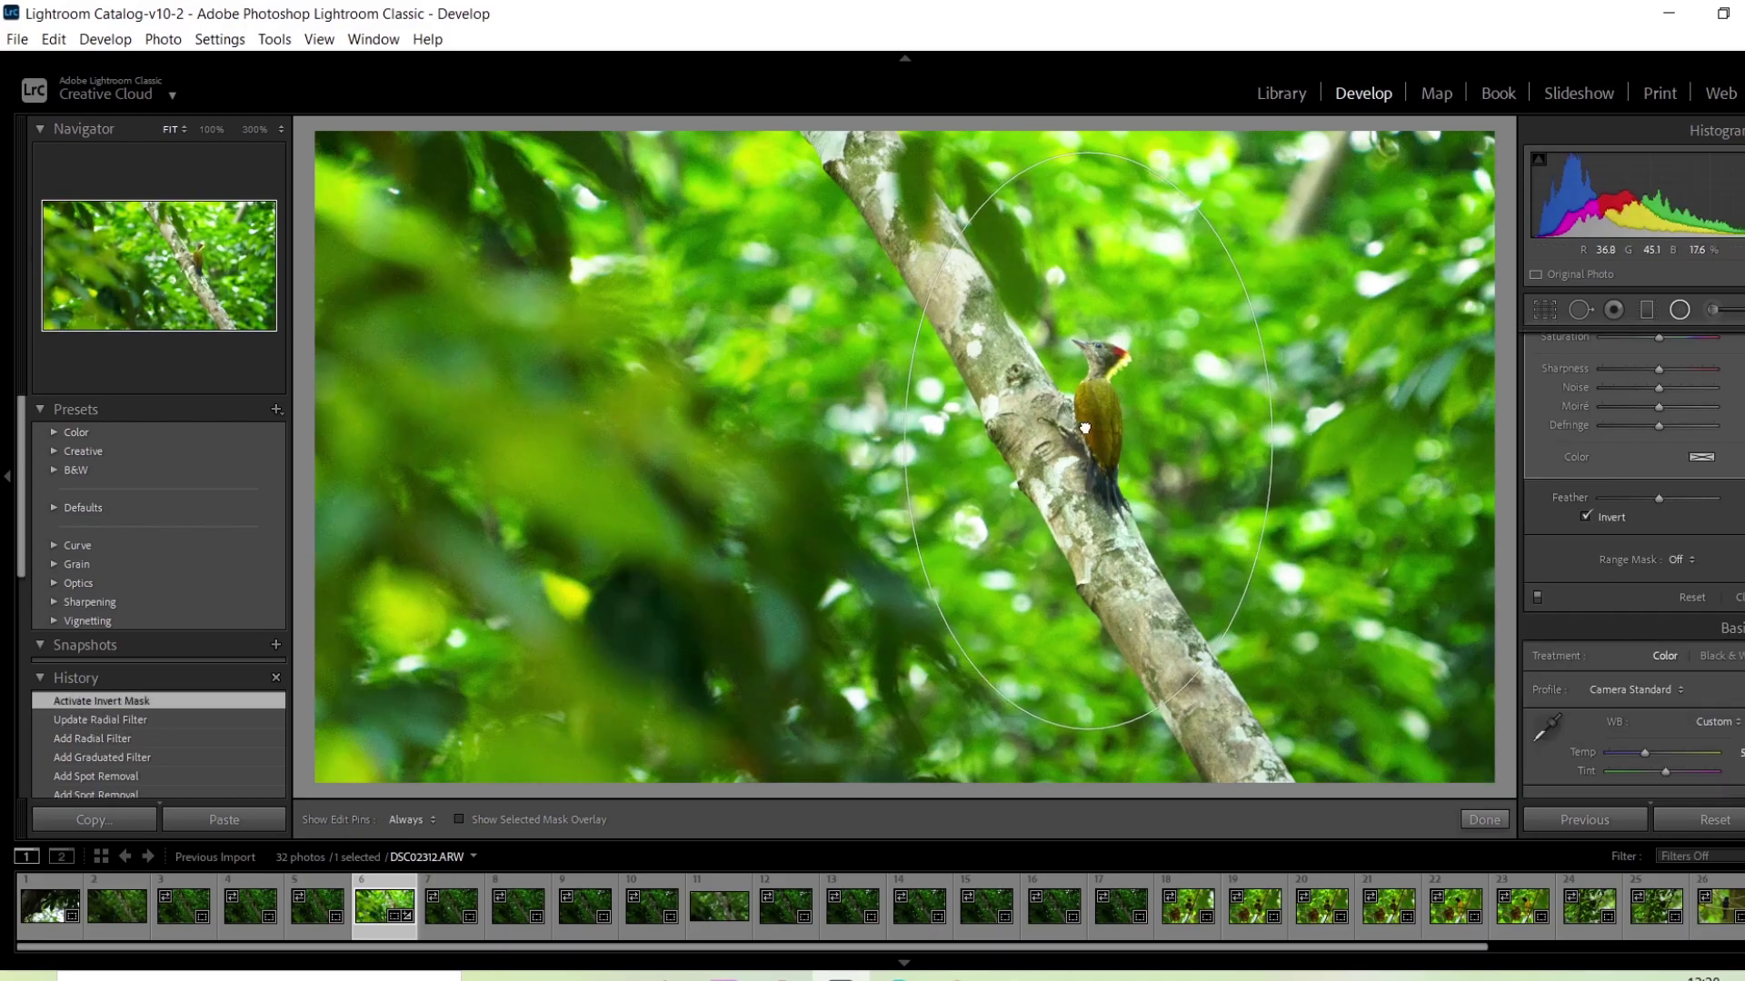
pyautogui.moveTo(1087, 730); pyautogui.dragTo(1087, 648)
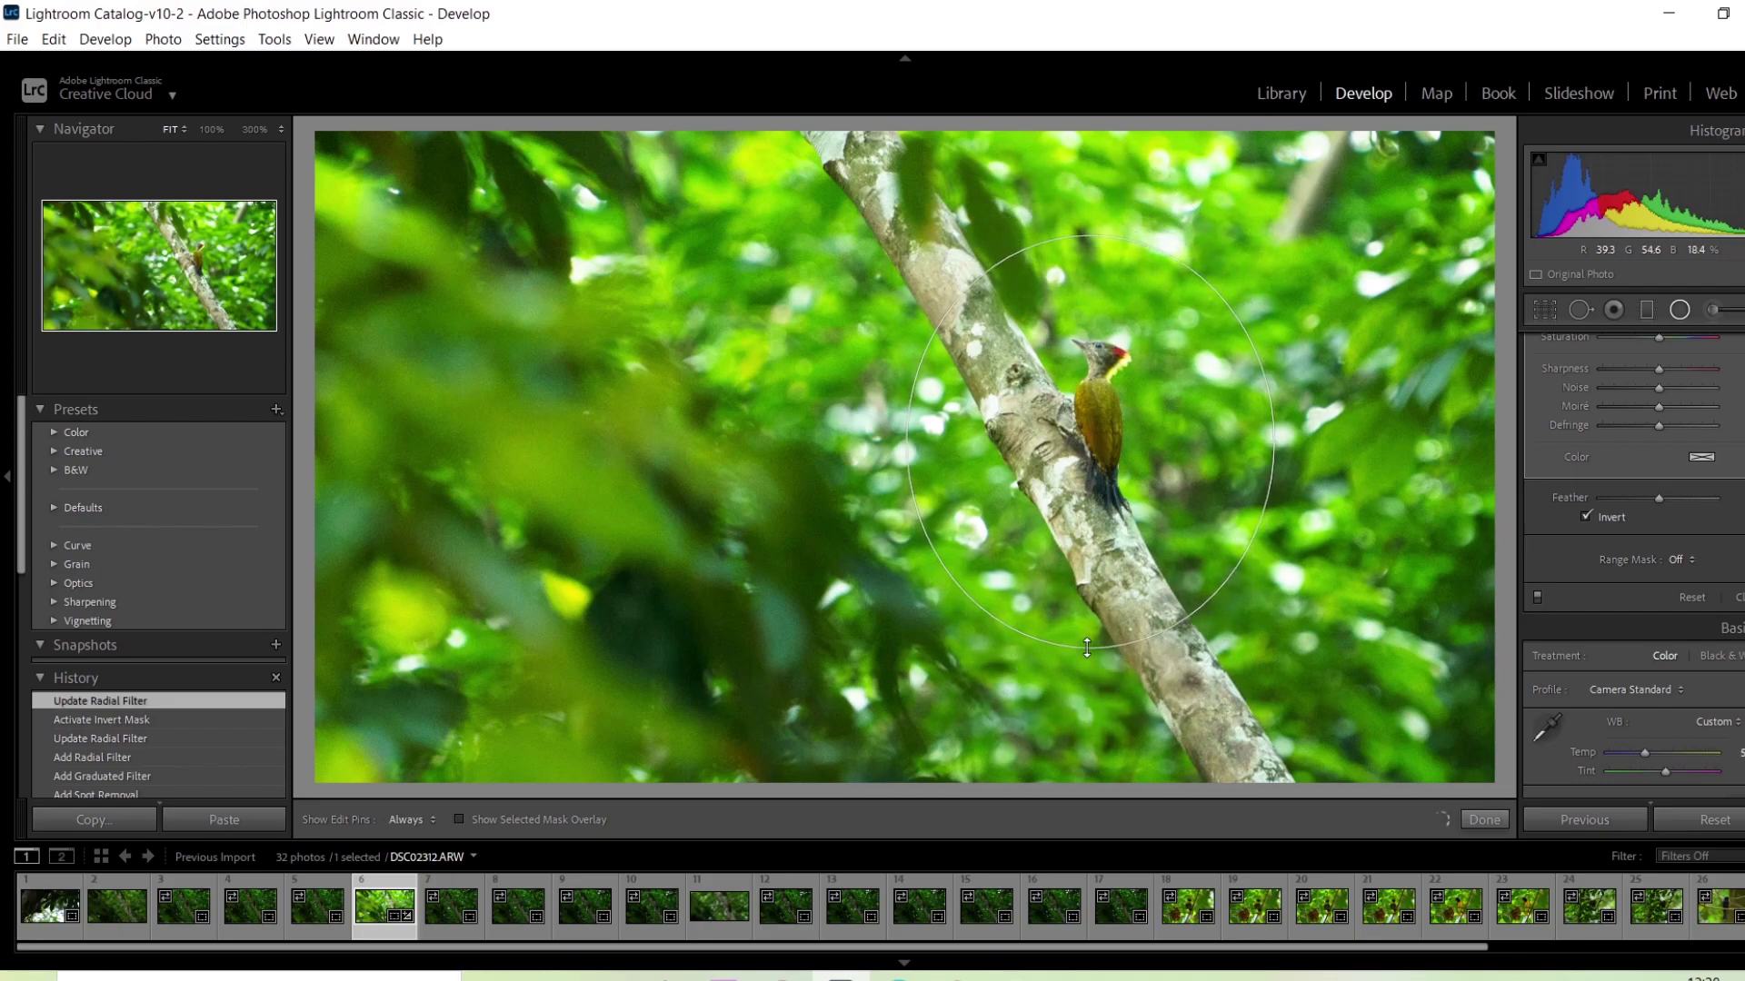
pyautogui.moveTo(1273, 441)
pyautogui.mouseDown()
pyautogui.moveTo(1200, 444)
pyautogui.moveTo(1228, 443)
pyautogui.mouseUp()
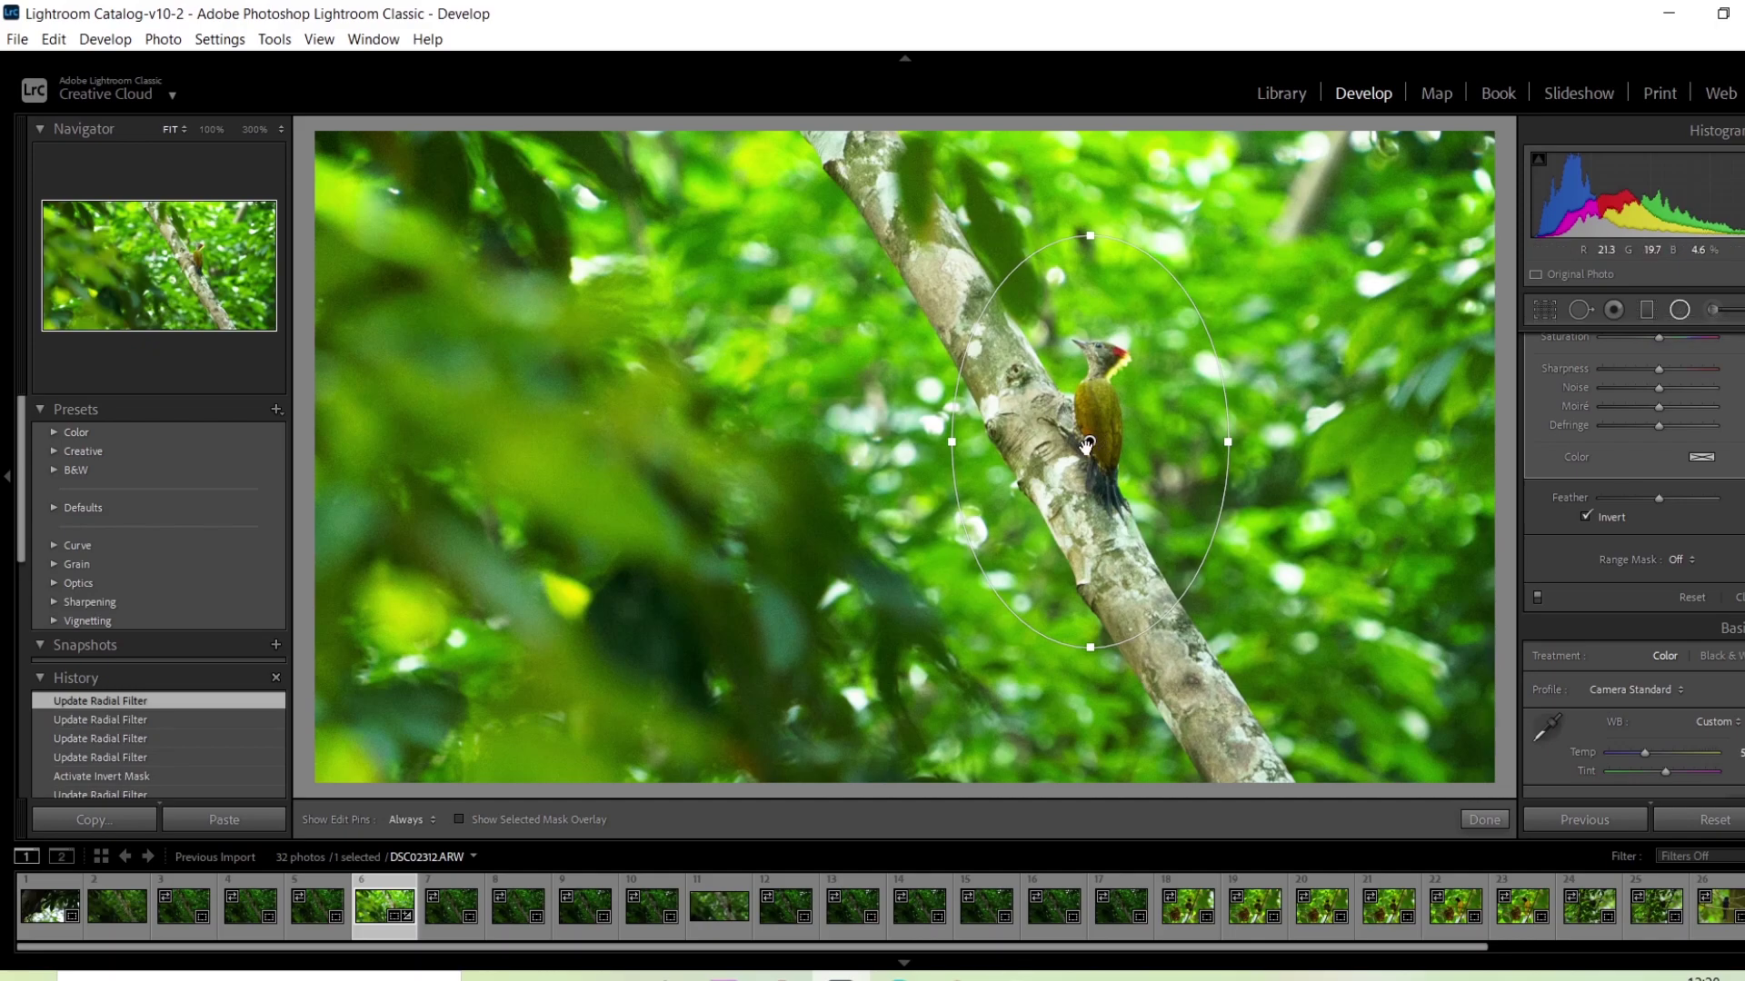
pyautogui.rightClick(1089, 441)
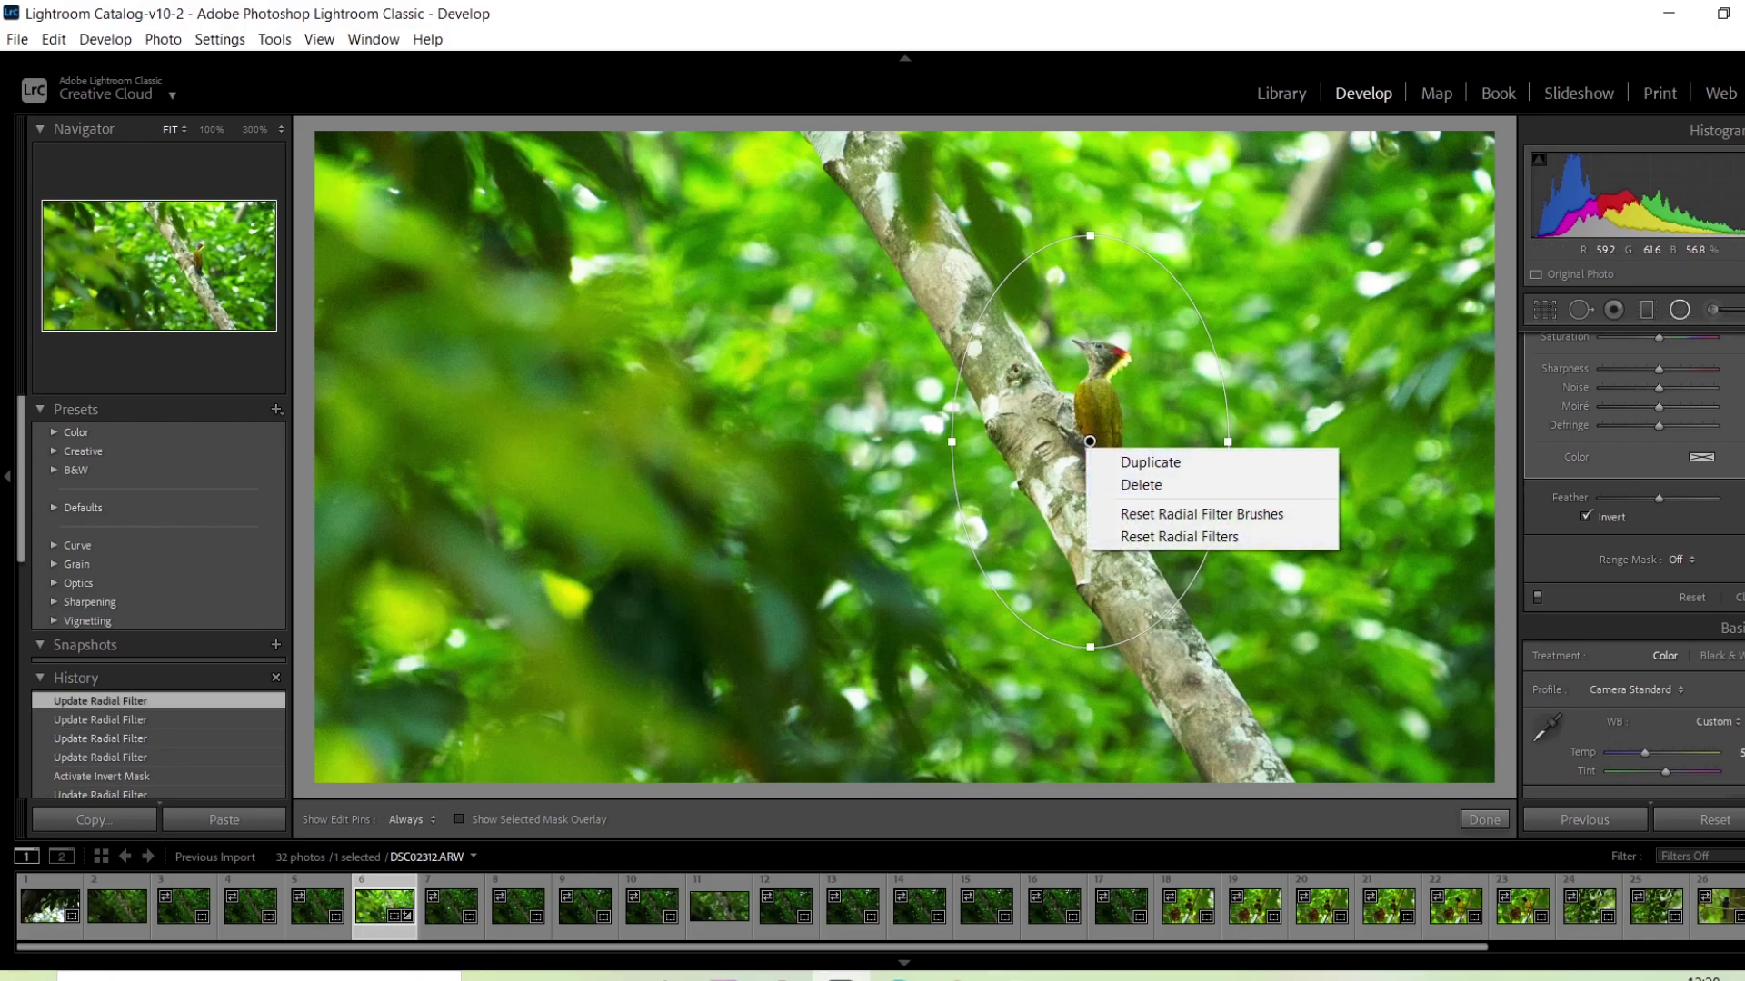
pyautogui.click(1202, 445)
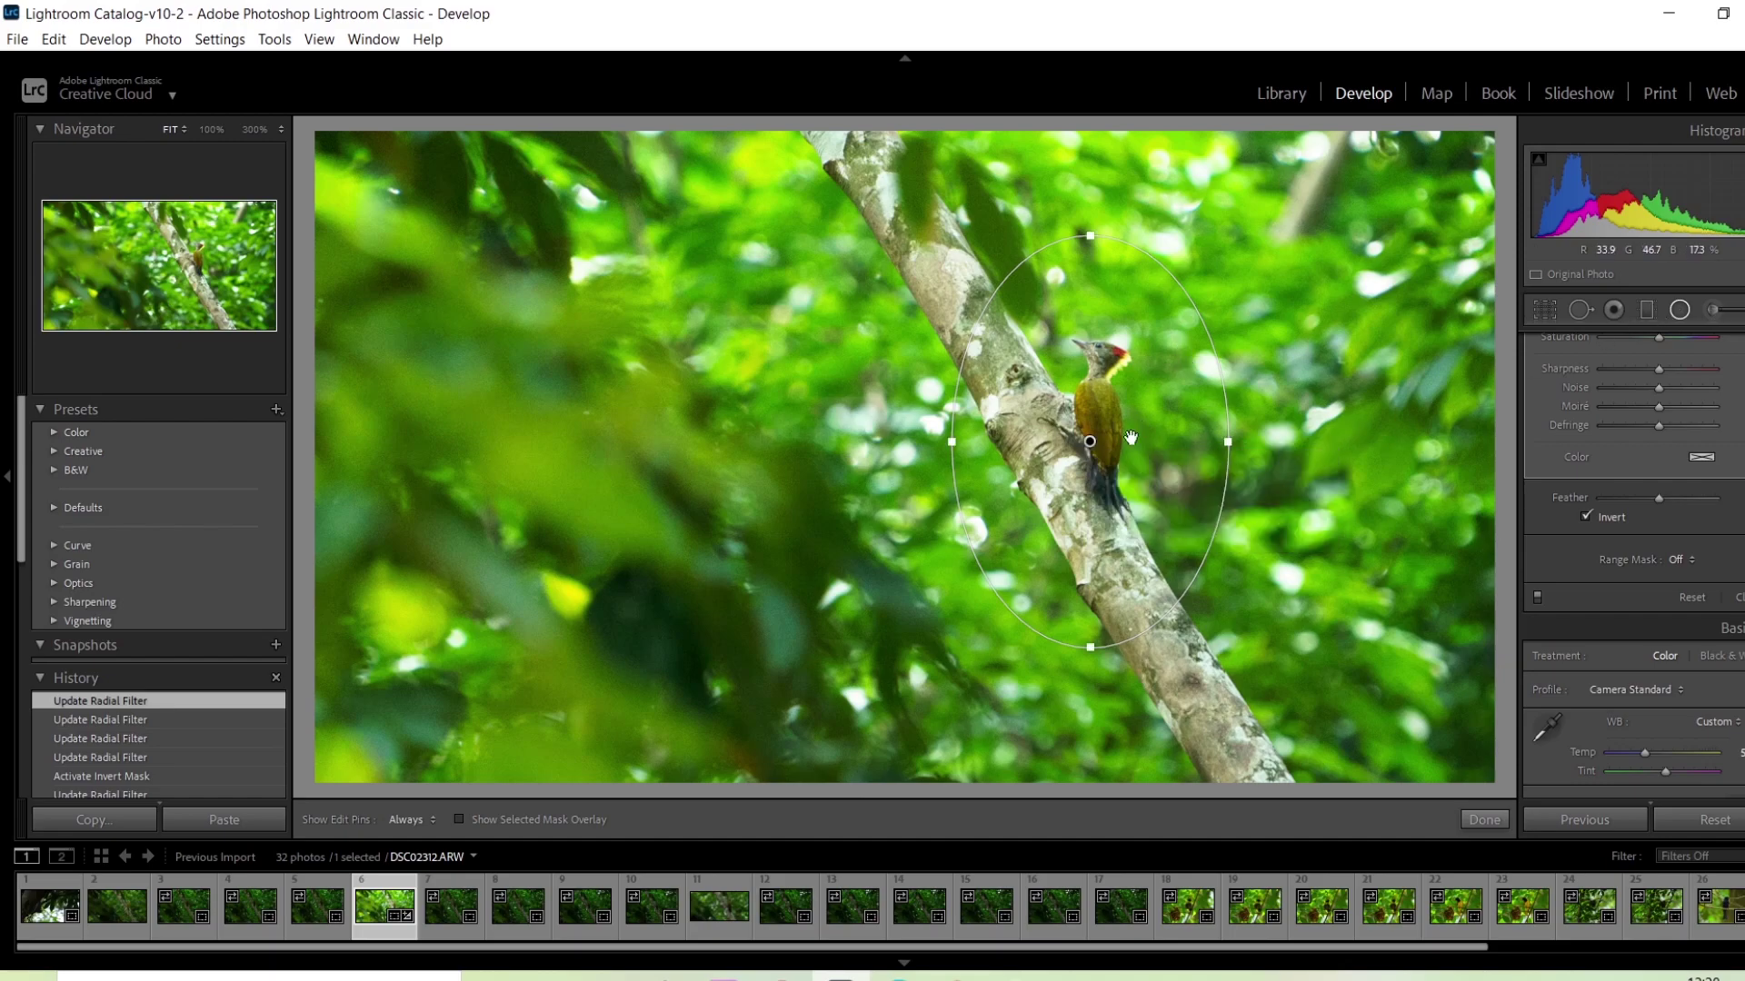
pyautogui.rightClick(1090, 442)
pyautogui.click(1142, 485)
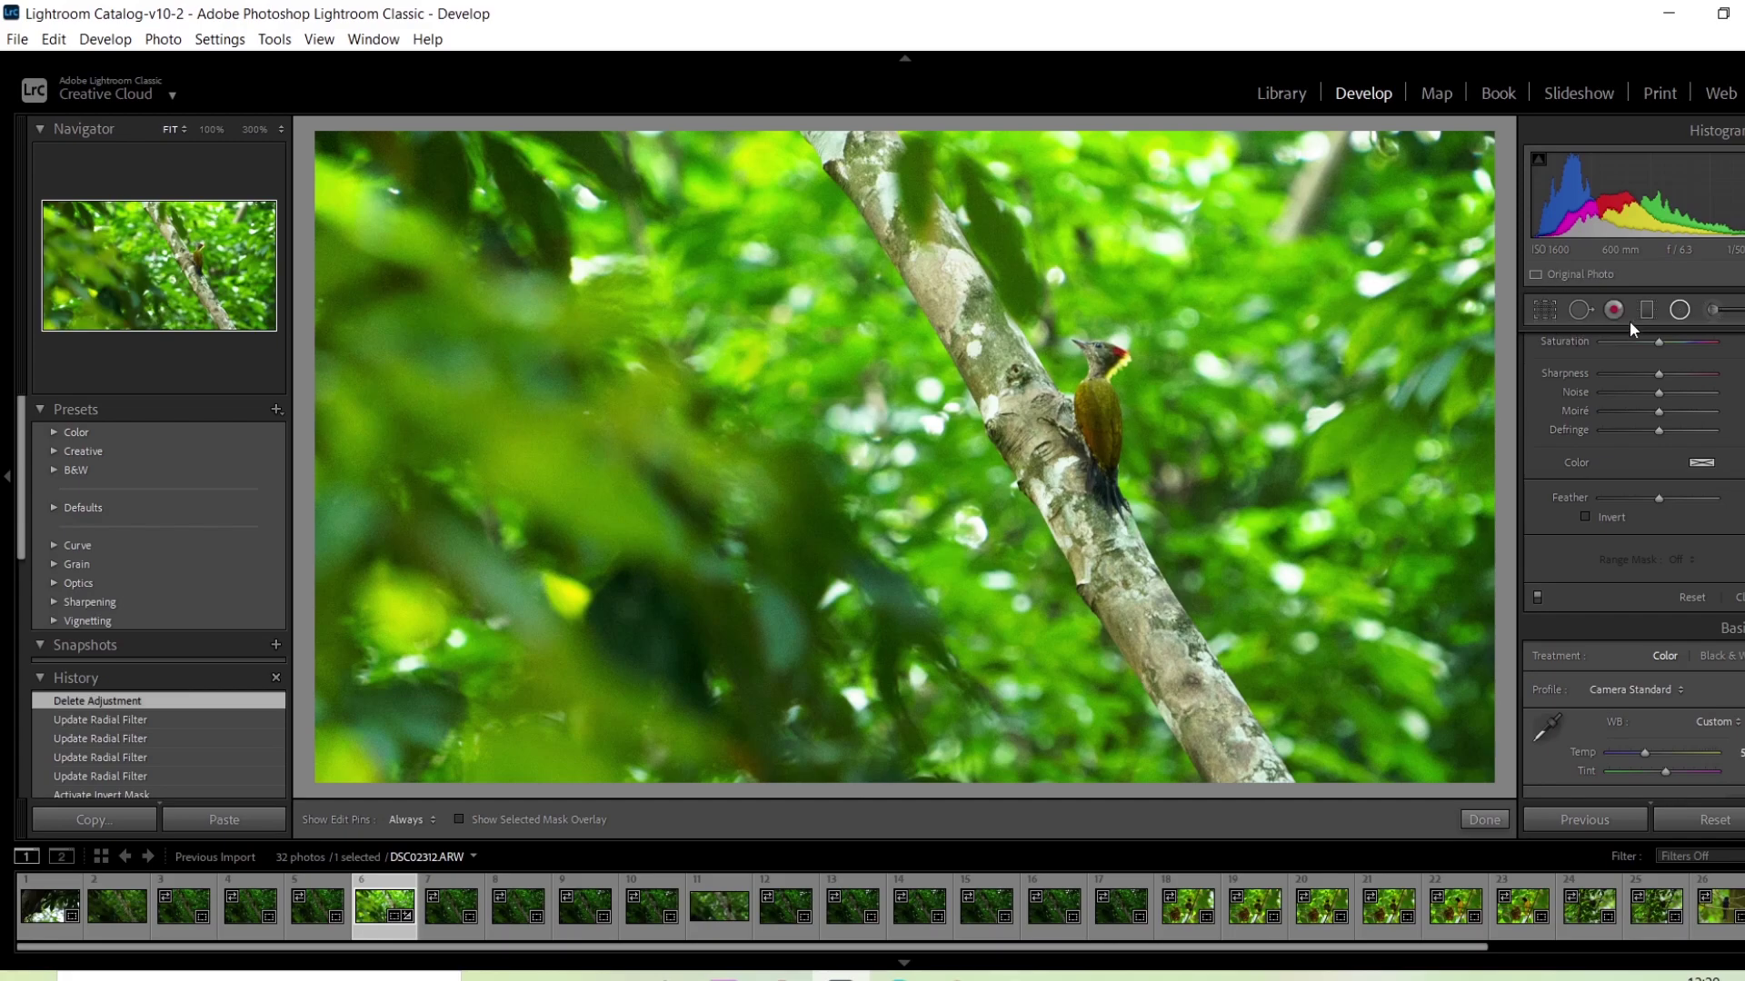
# Brush a brightening exposure adjustment over the woodpecker's body with edit pins hidden, then close the brush
pyautogui.click(1709, 309)
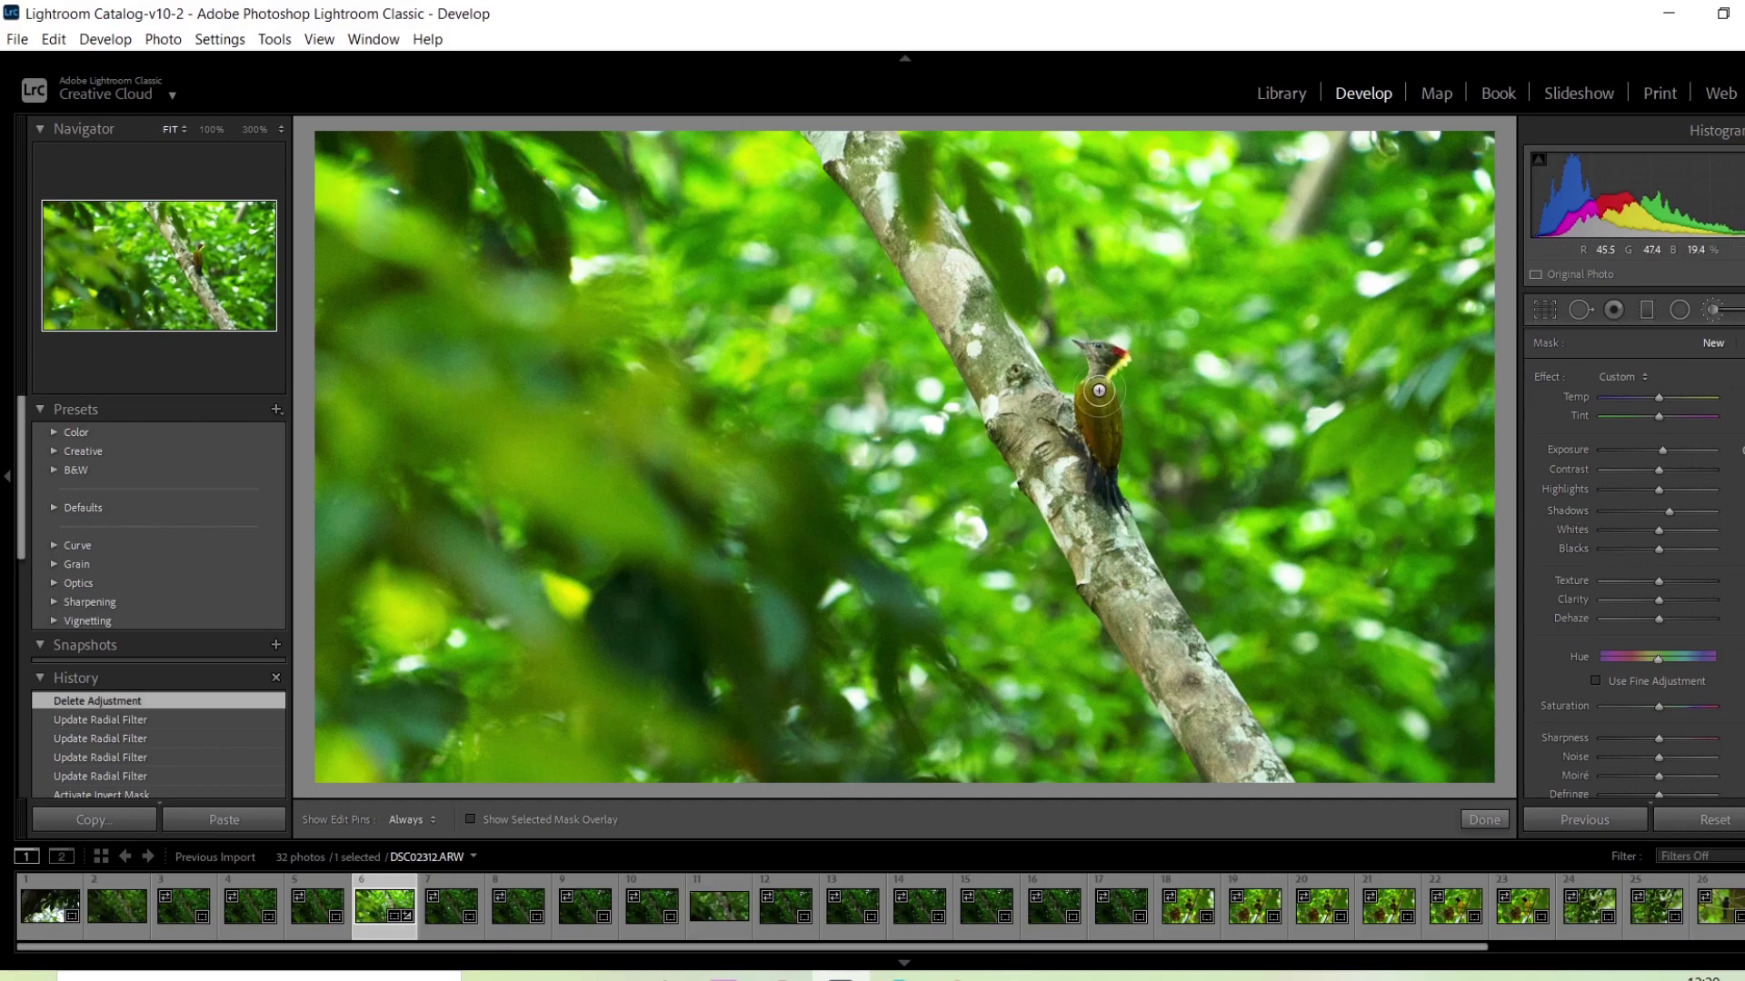
pyautogui.press('h')
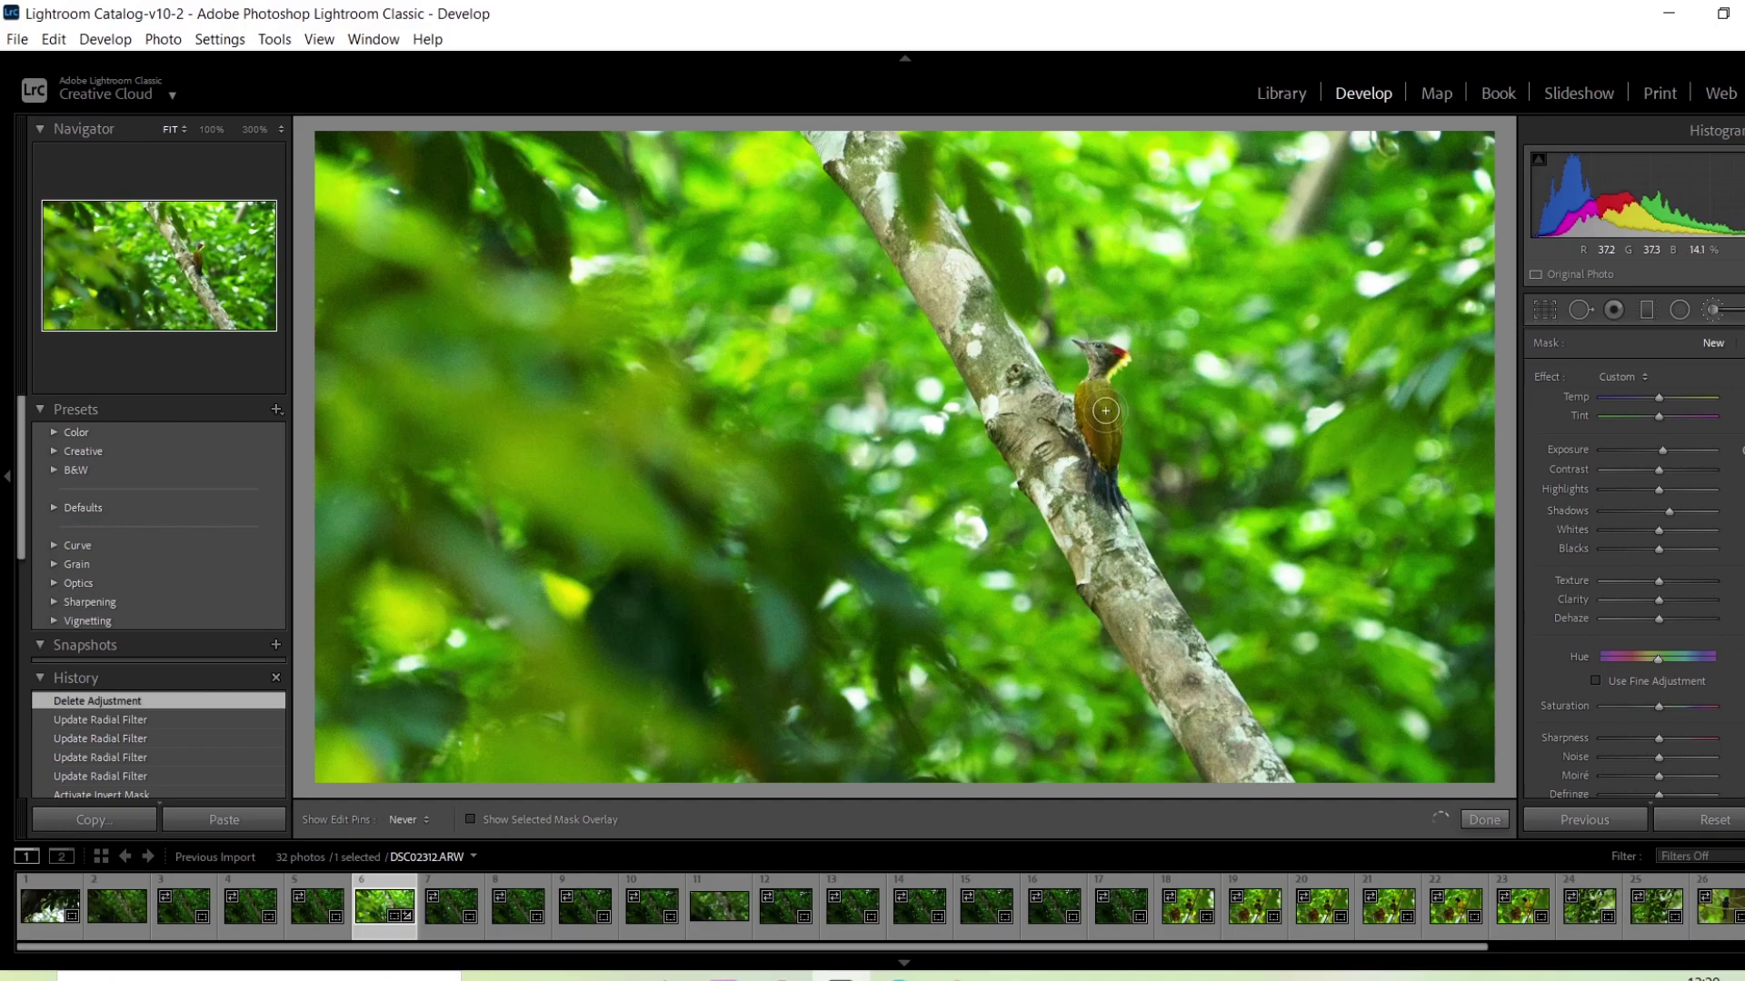
pyautogui.moveTo(1099, 434); pyautogui.dragTo(1089, 396)
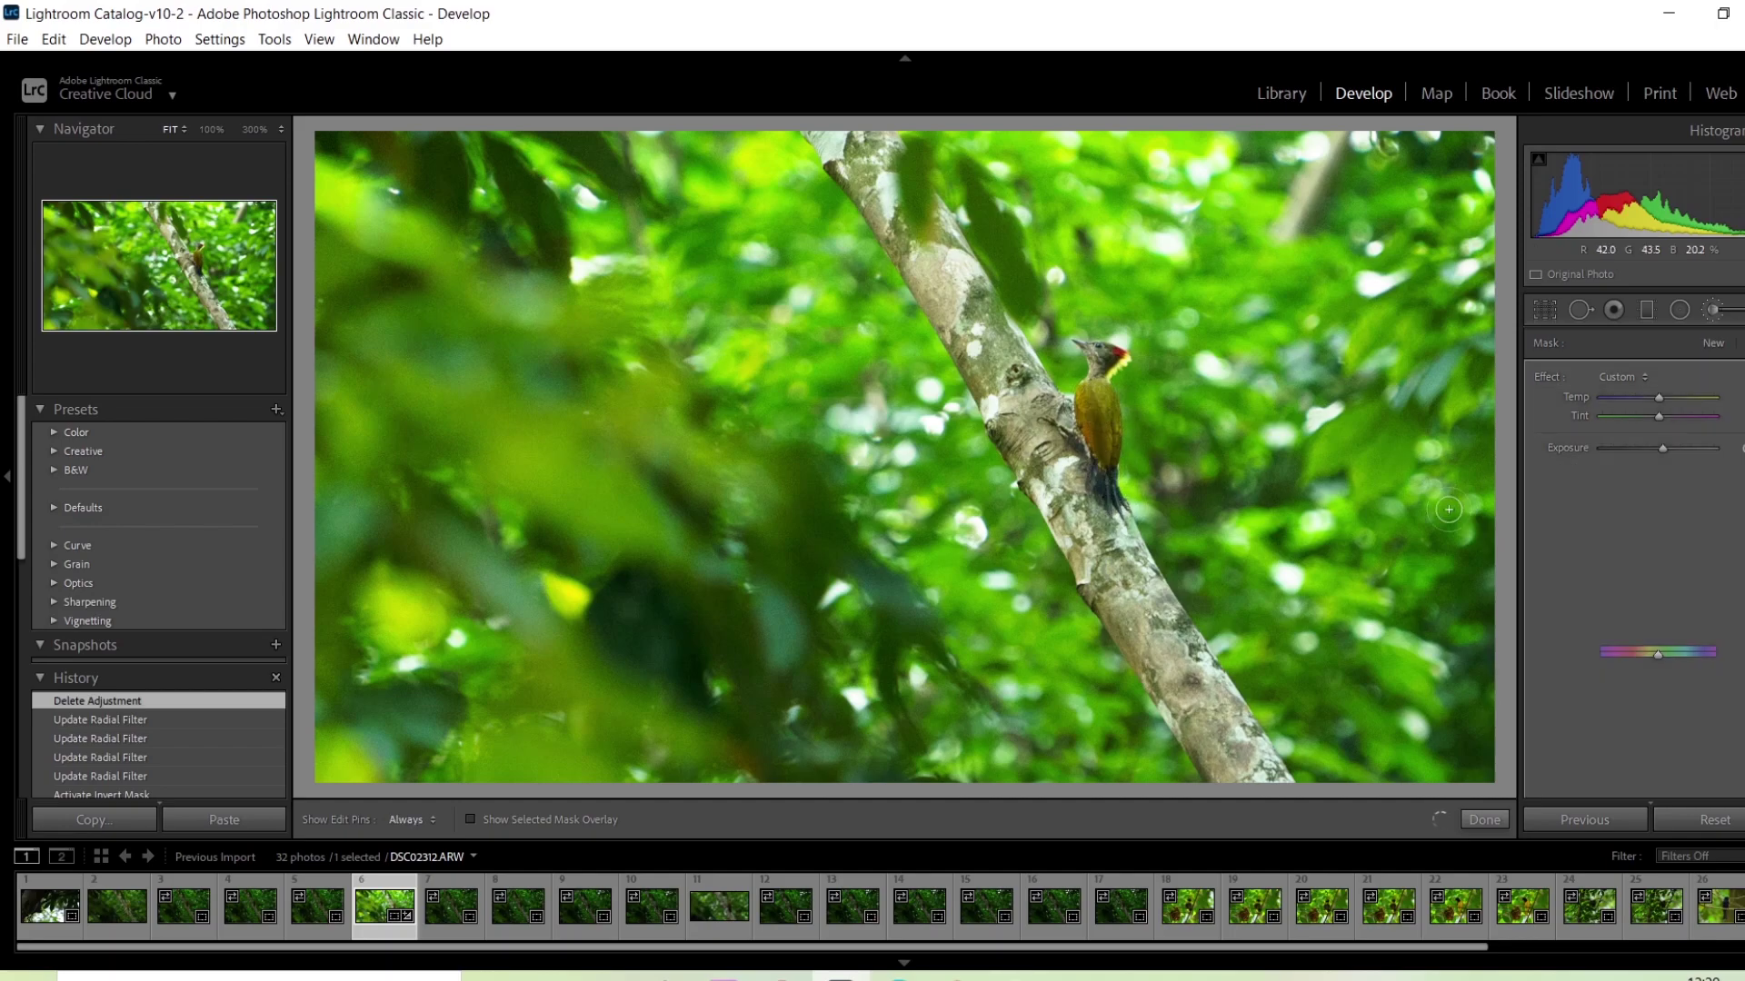
pyautogui.moveTo(1655, 448); pyautogui.dragTo(1661, 447)
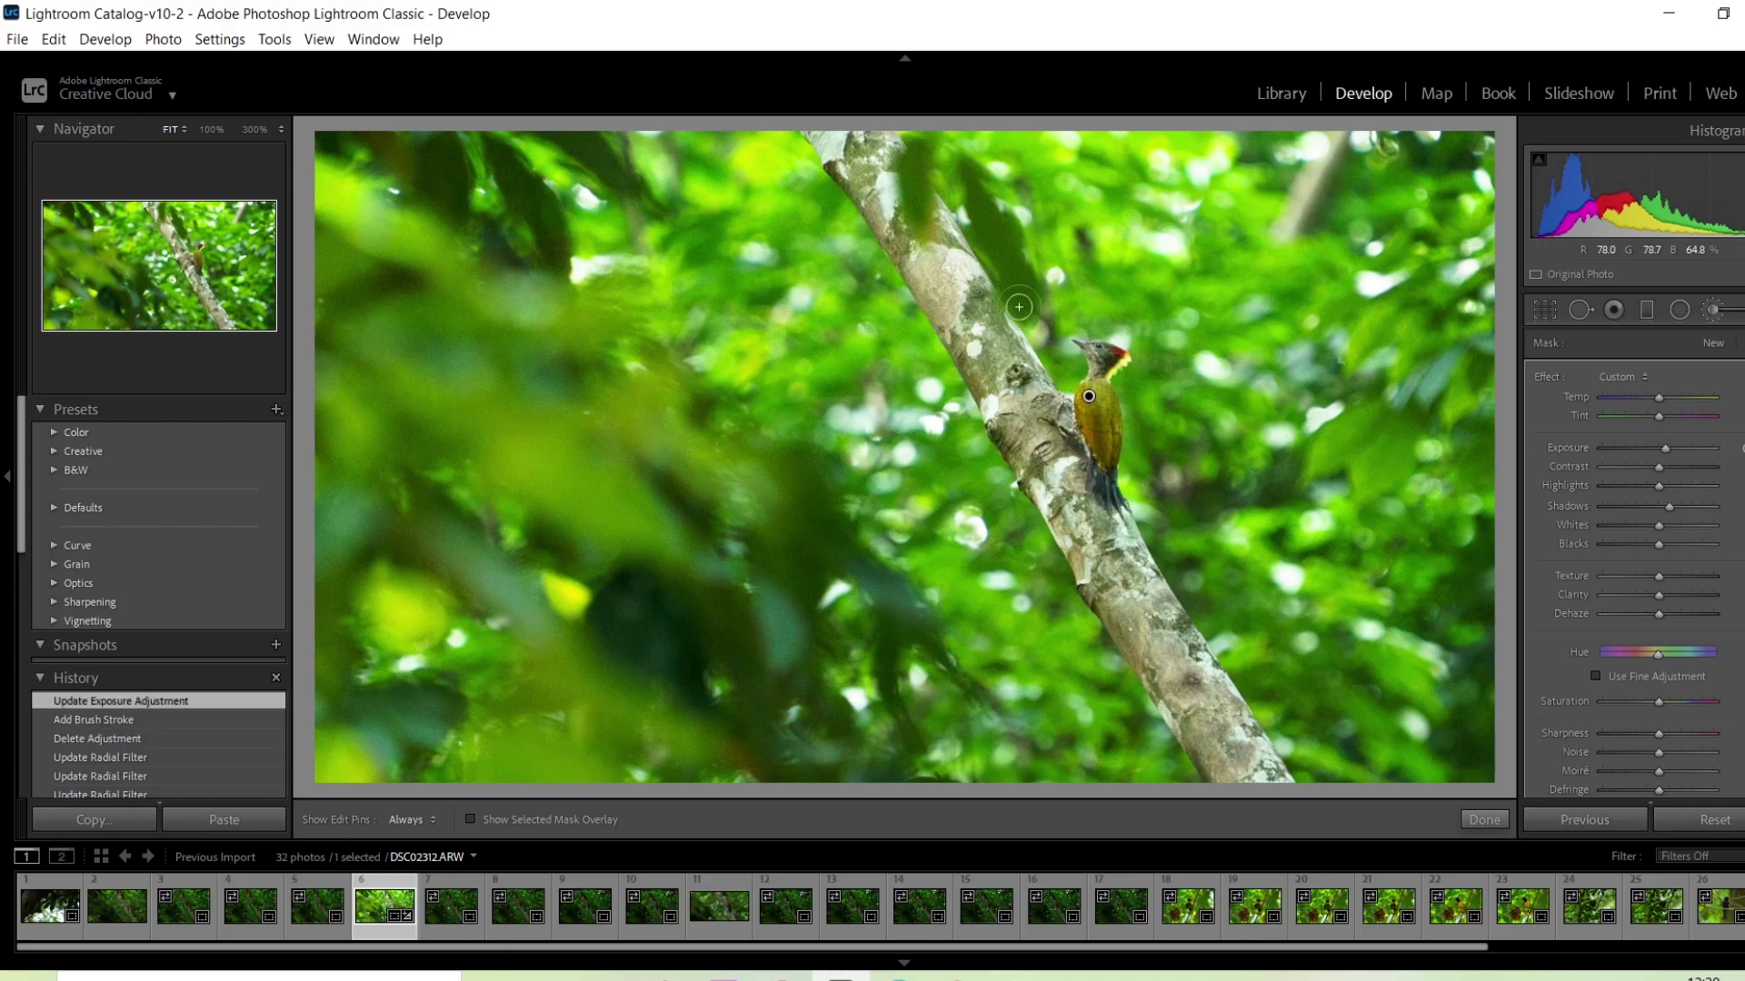
pyautogui.click(1714, 311)
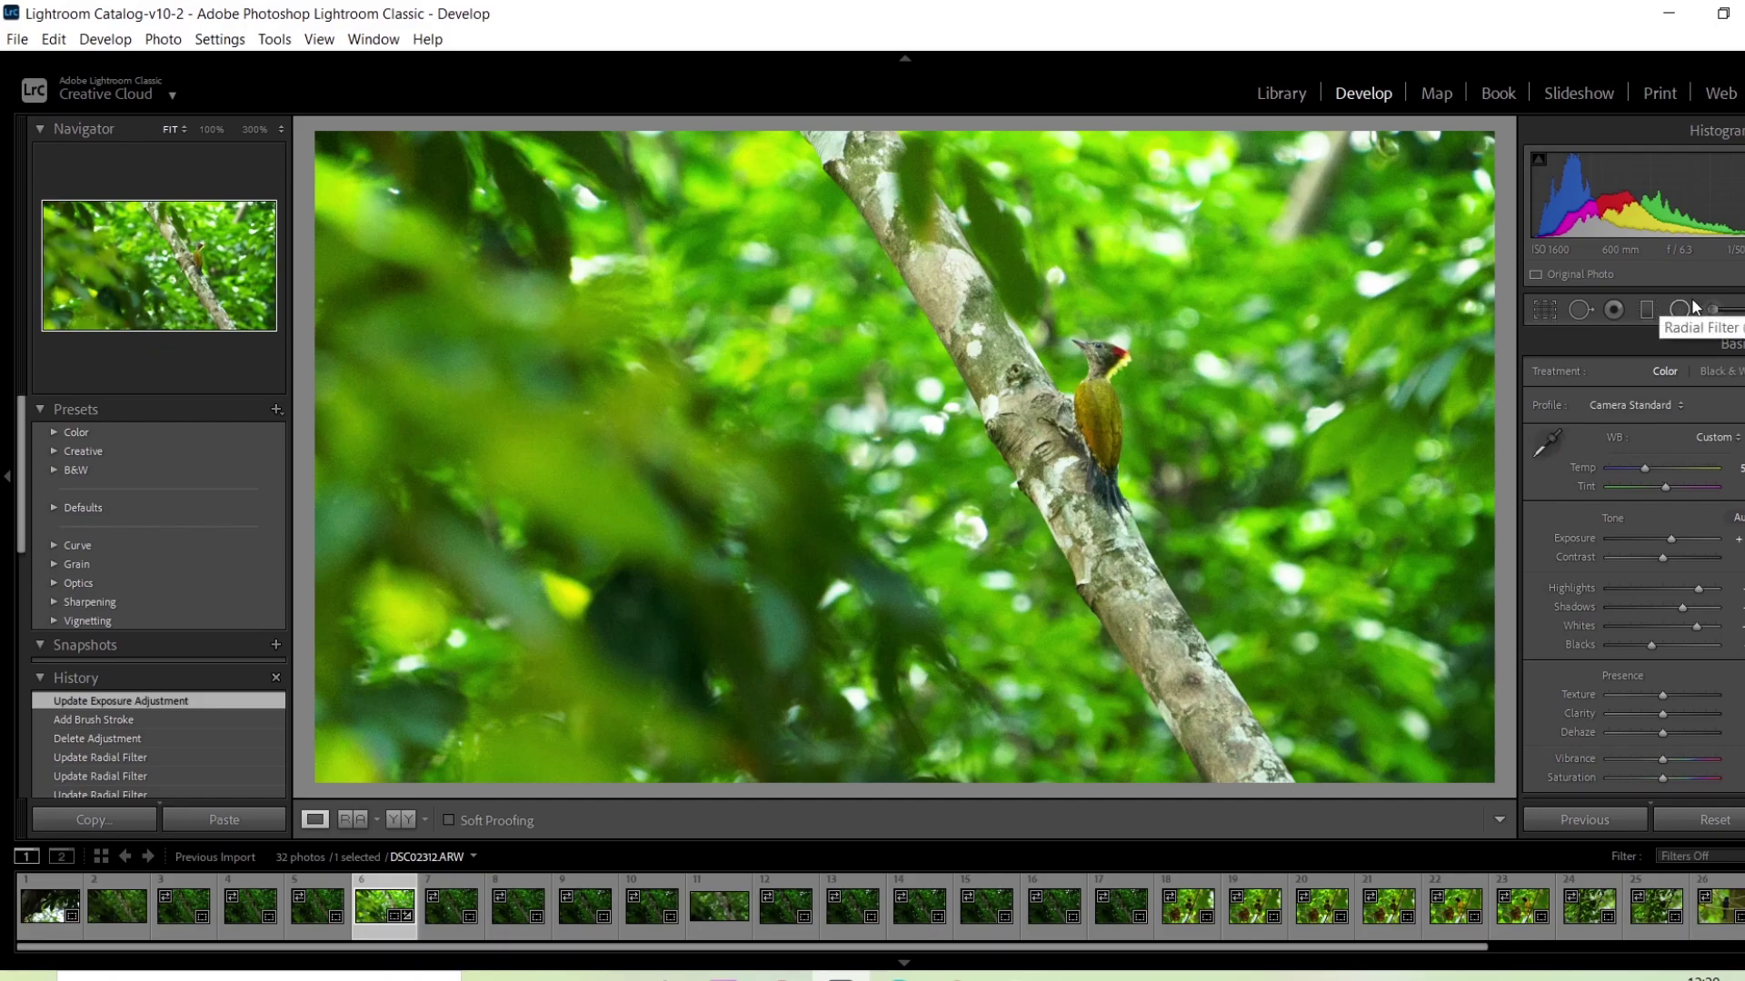
pyautogui.click(1086, 374)
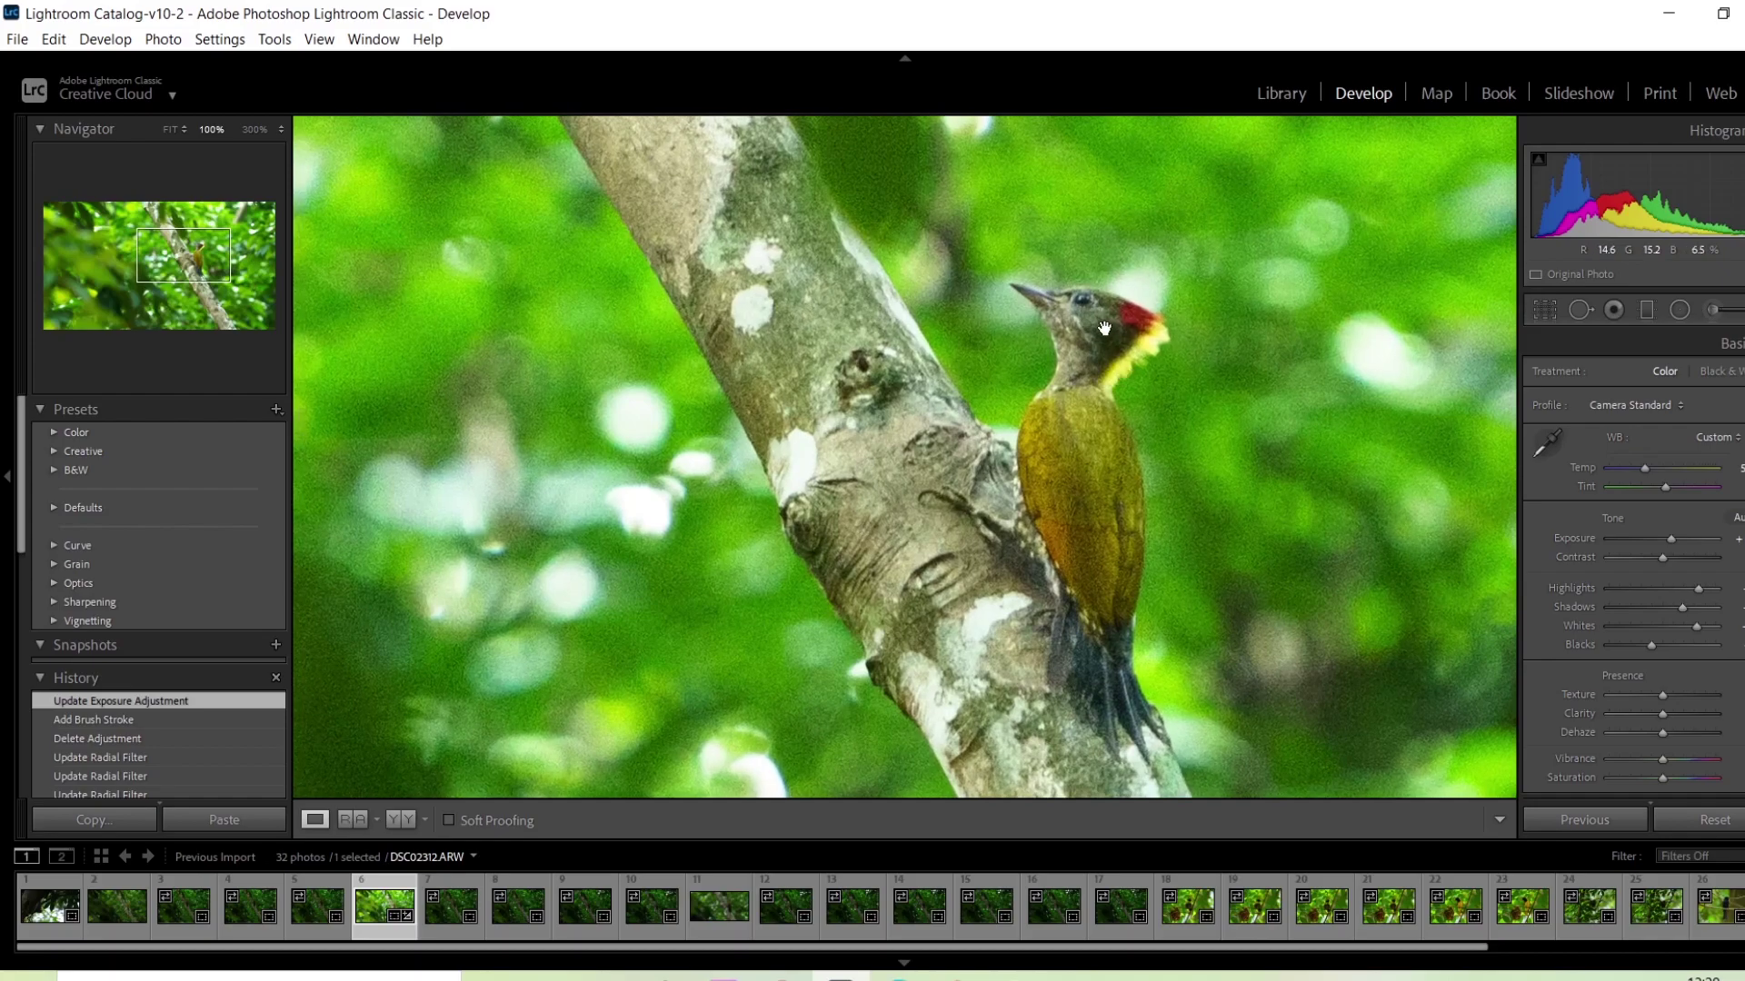
pyautogui.click(1086, 468)
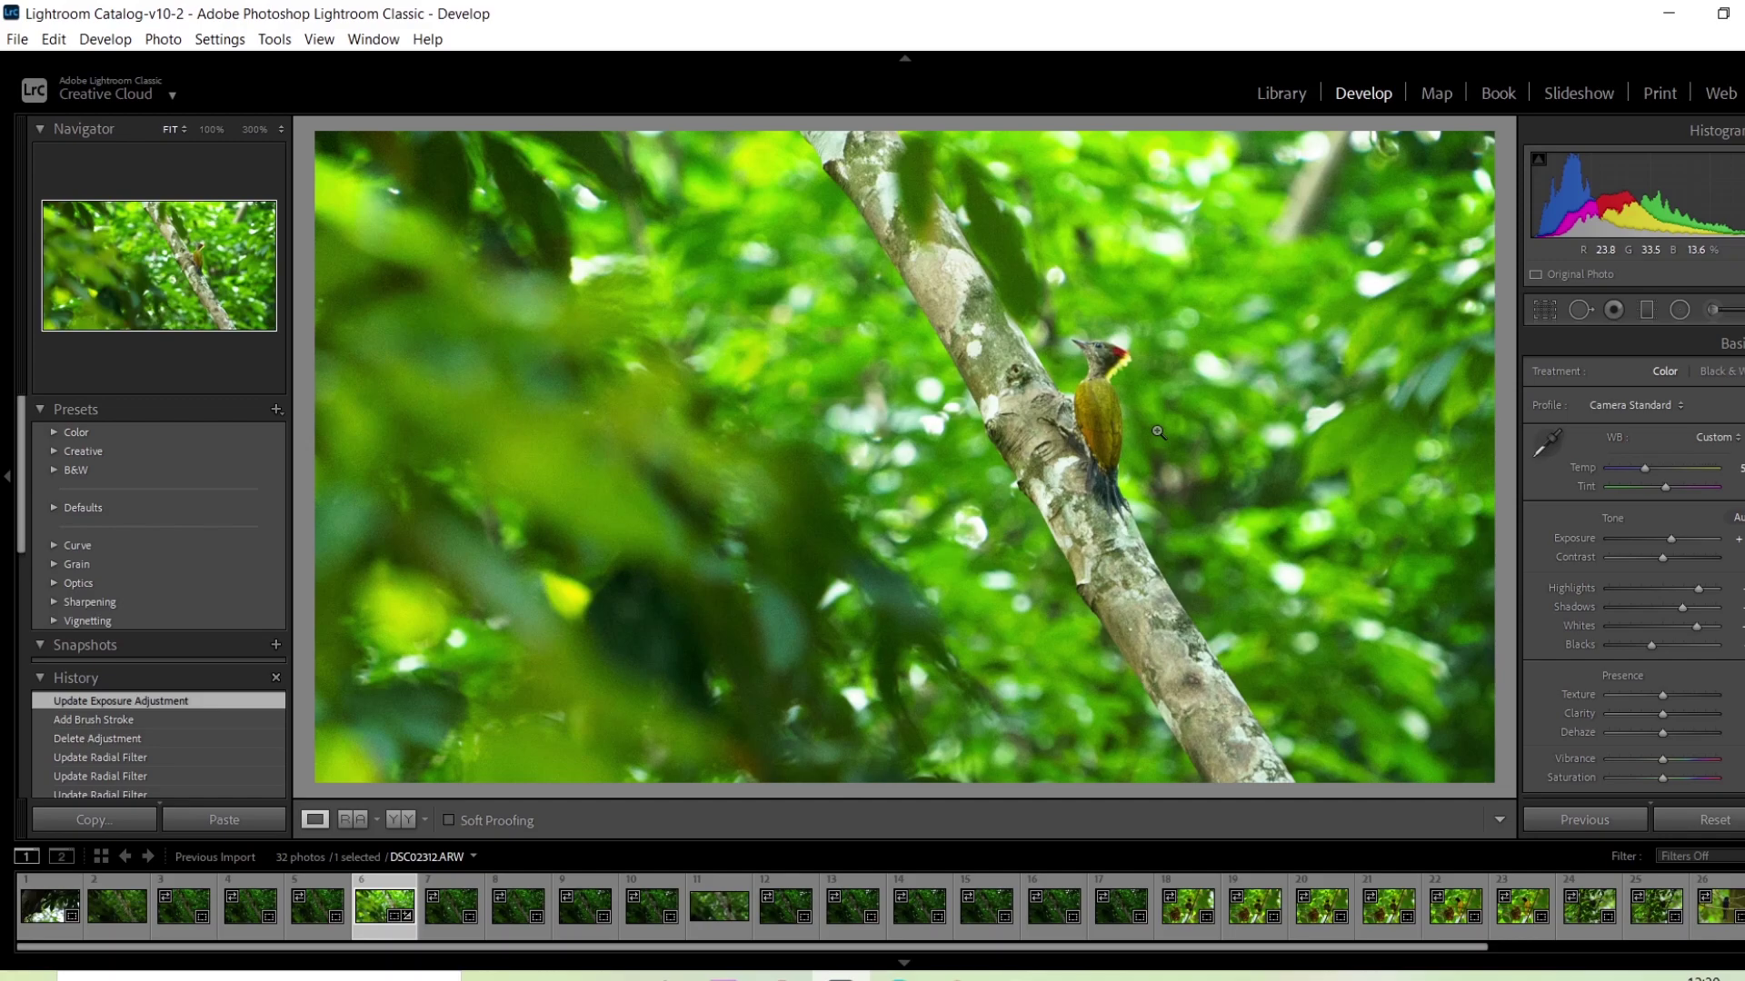
# Try several Vibrance values, resetting twice, and settle just below about +25
pyautogui.scroll(-2, 1660, 592)
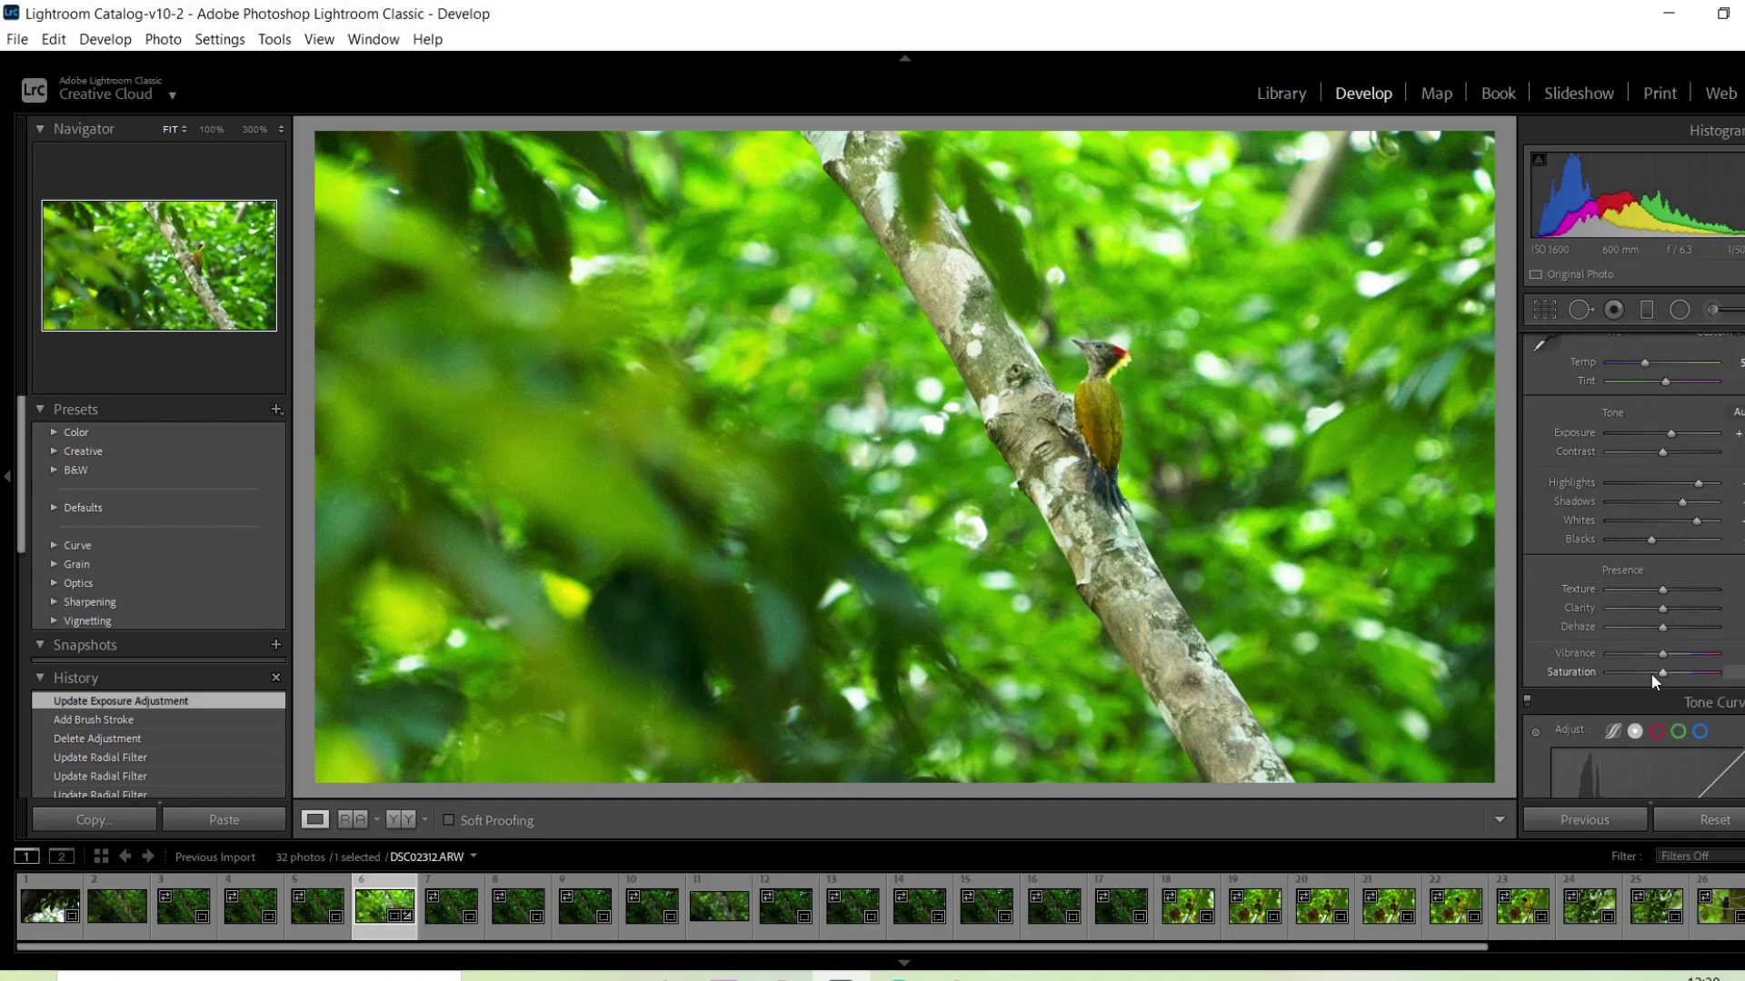
pyautogui.scroll(2, 1650, 672)
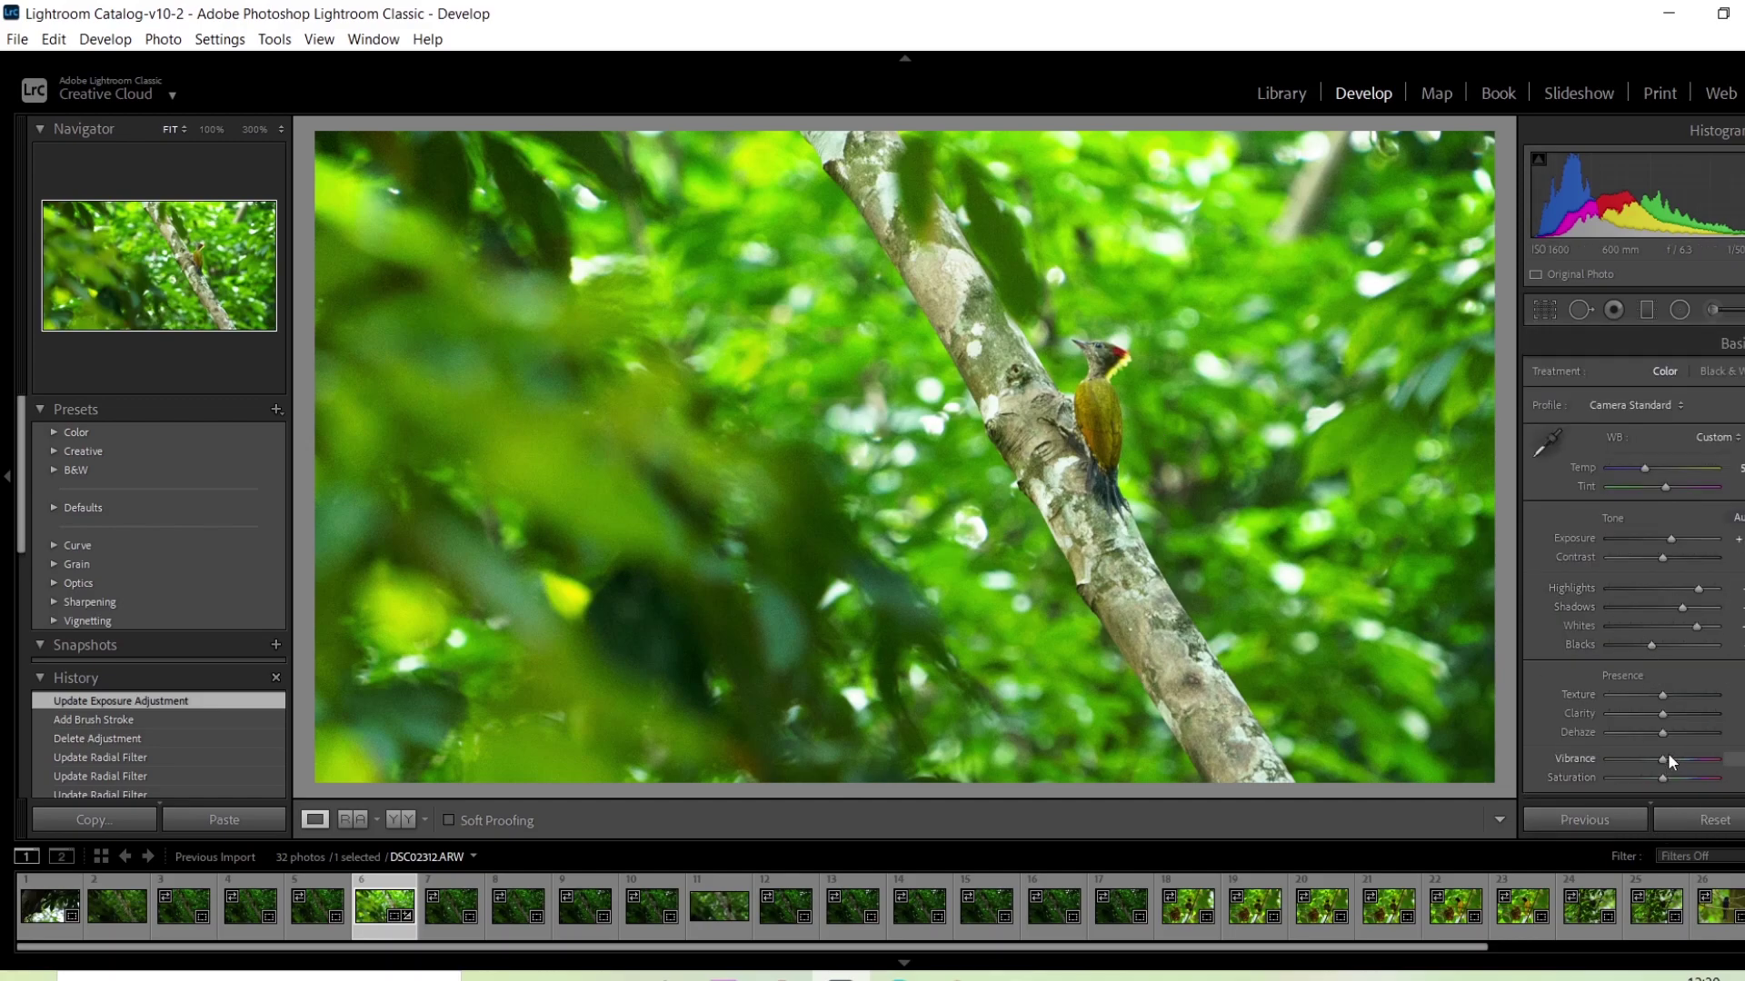
pyautogui.moveTo(1668, 766); pyautogui.dragTo(1681, 761)
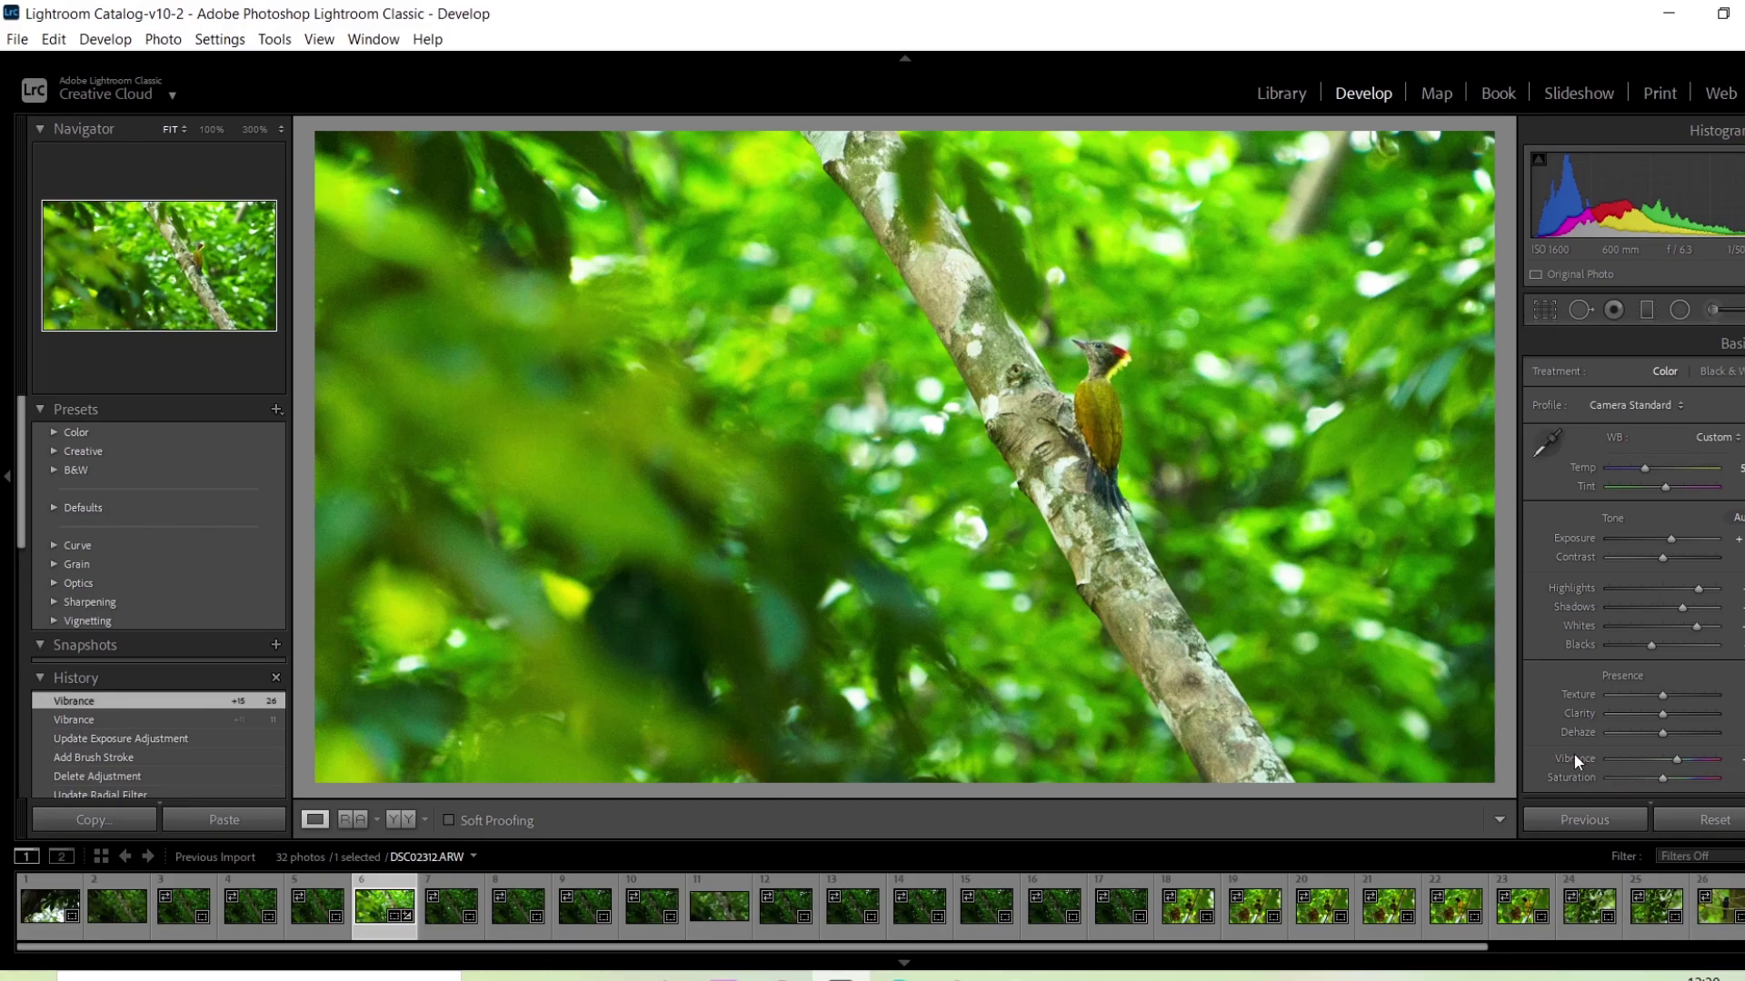
pyautogui.doubleClick(1579, 758)
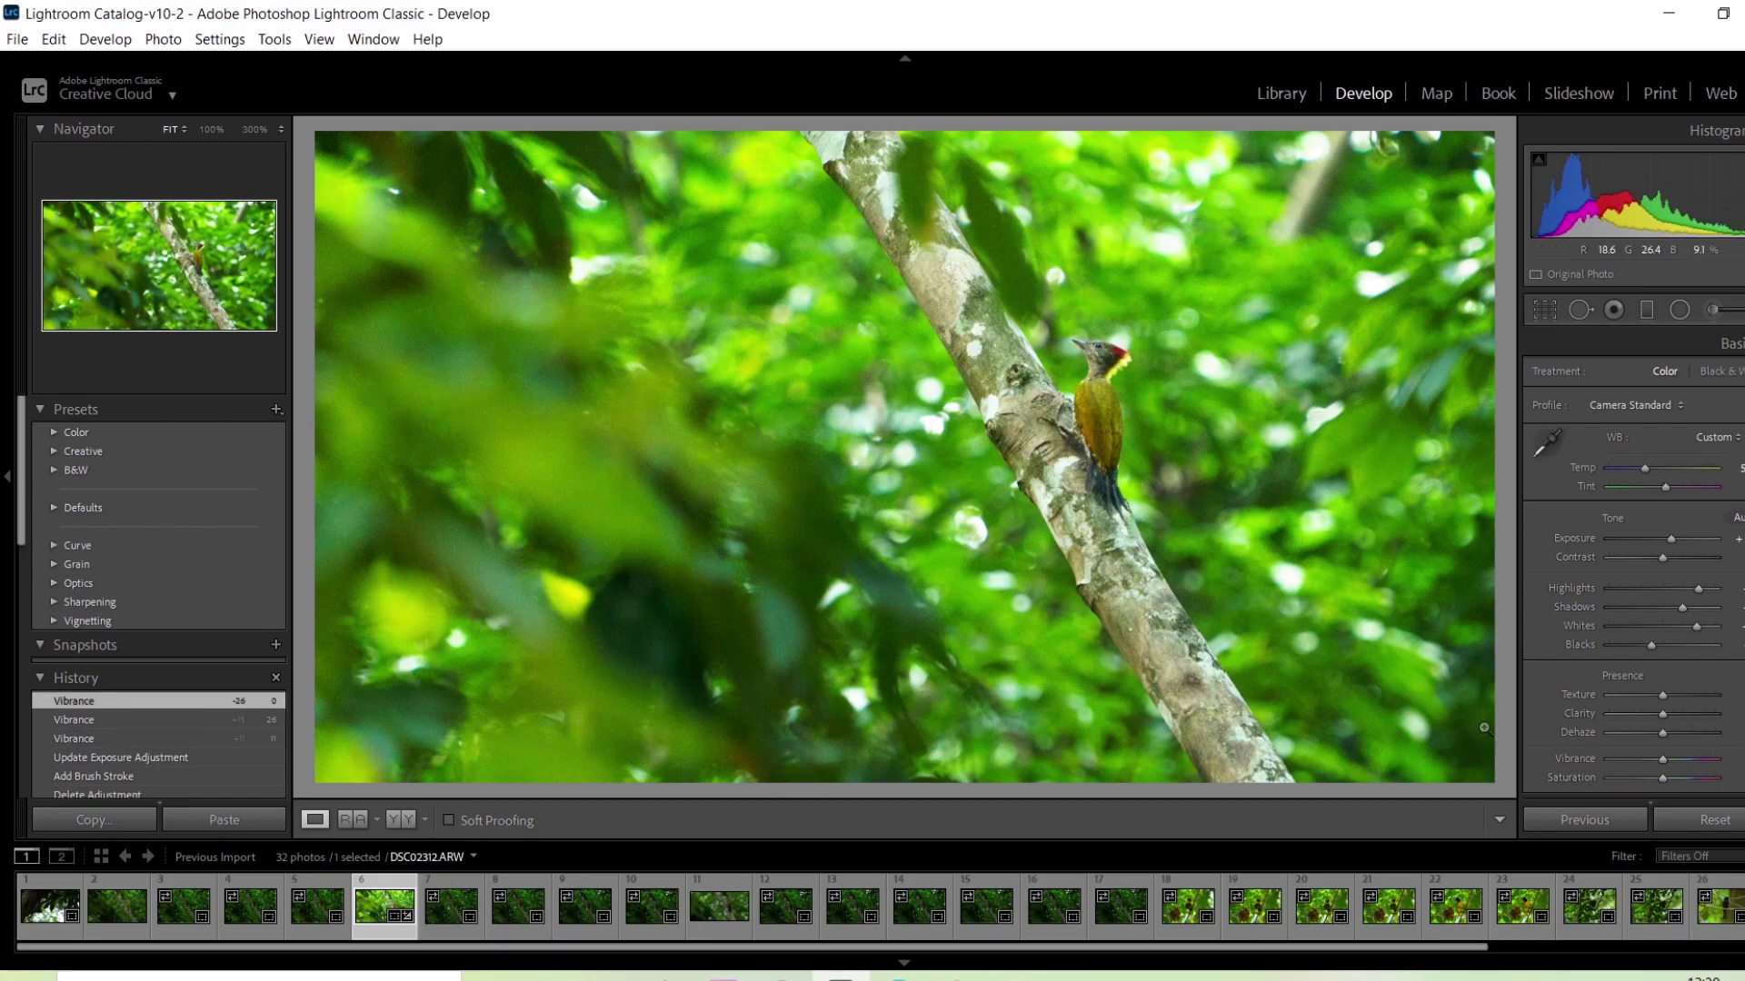
pyautogui.click(1677, 758)
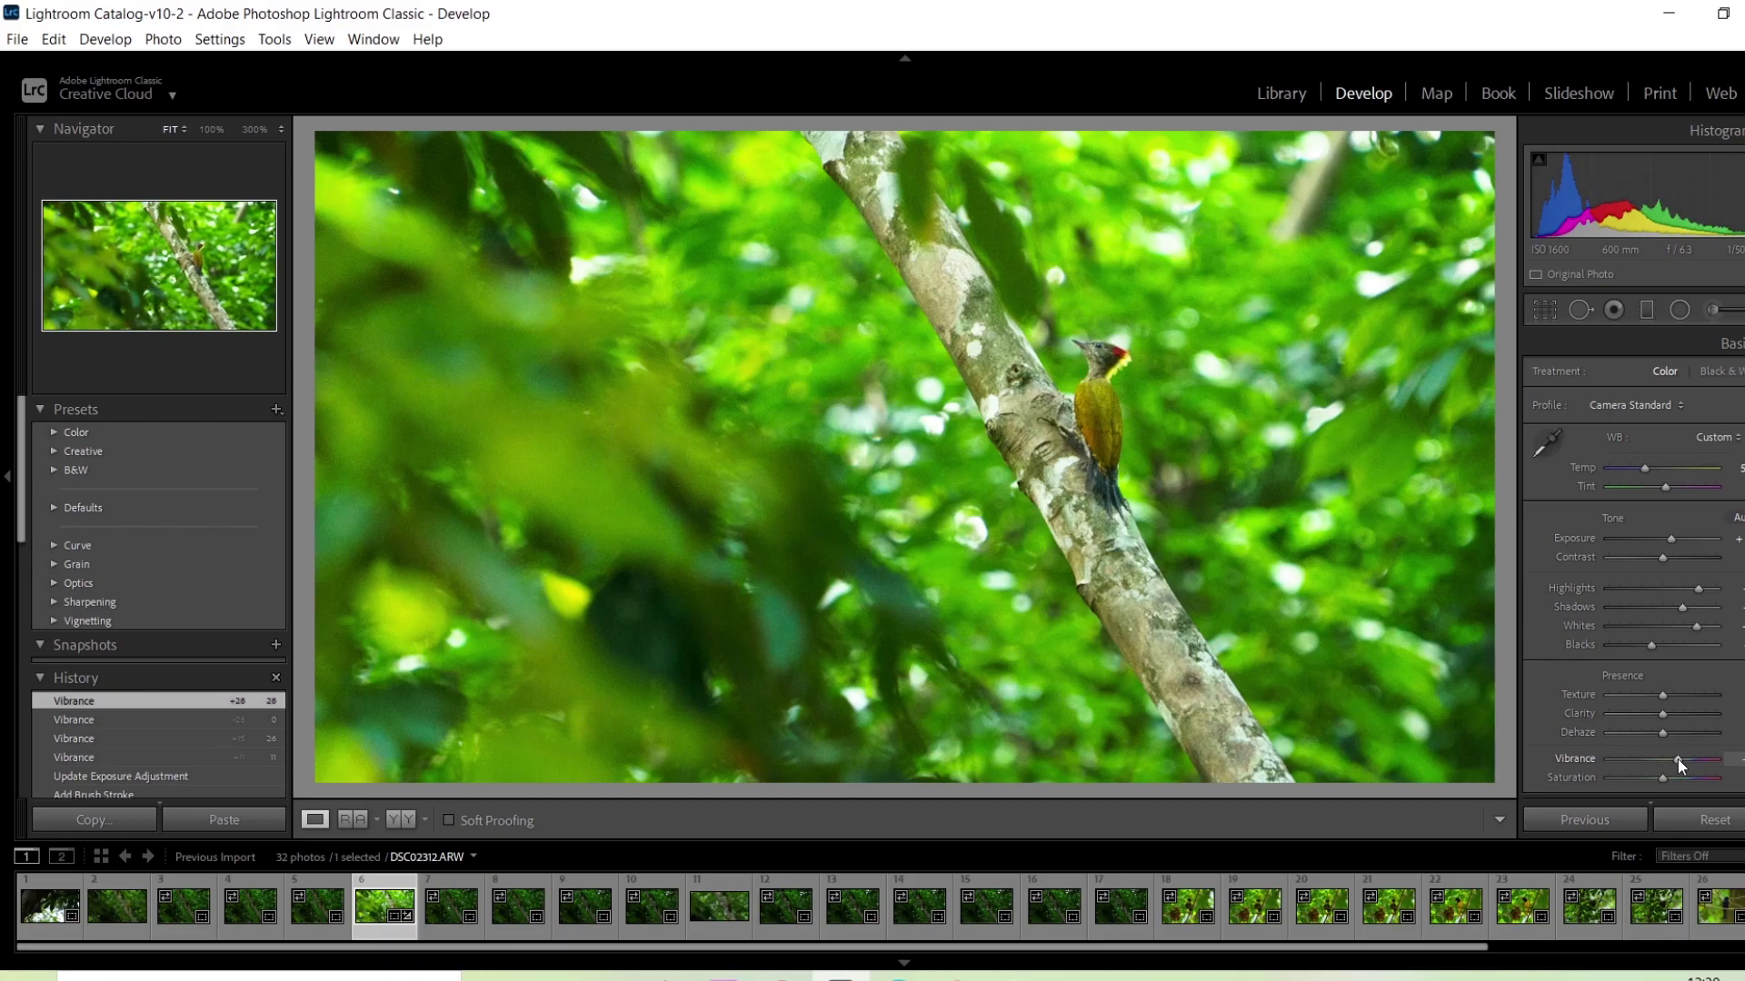
pyautogui.moveTo(1678, 759); pyautogui.dragTo(1621, 764)
pyautogui.doubleClick(1574, 759)
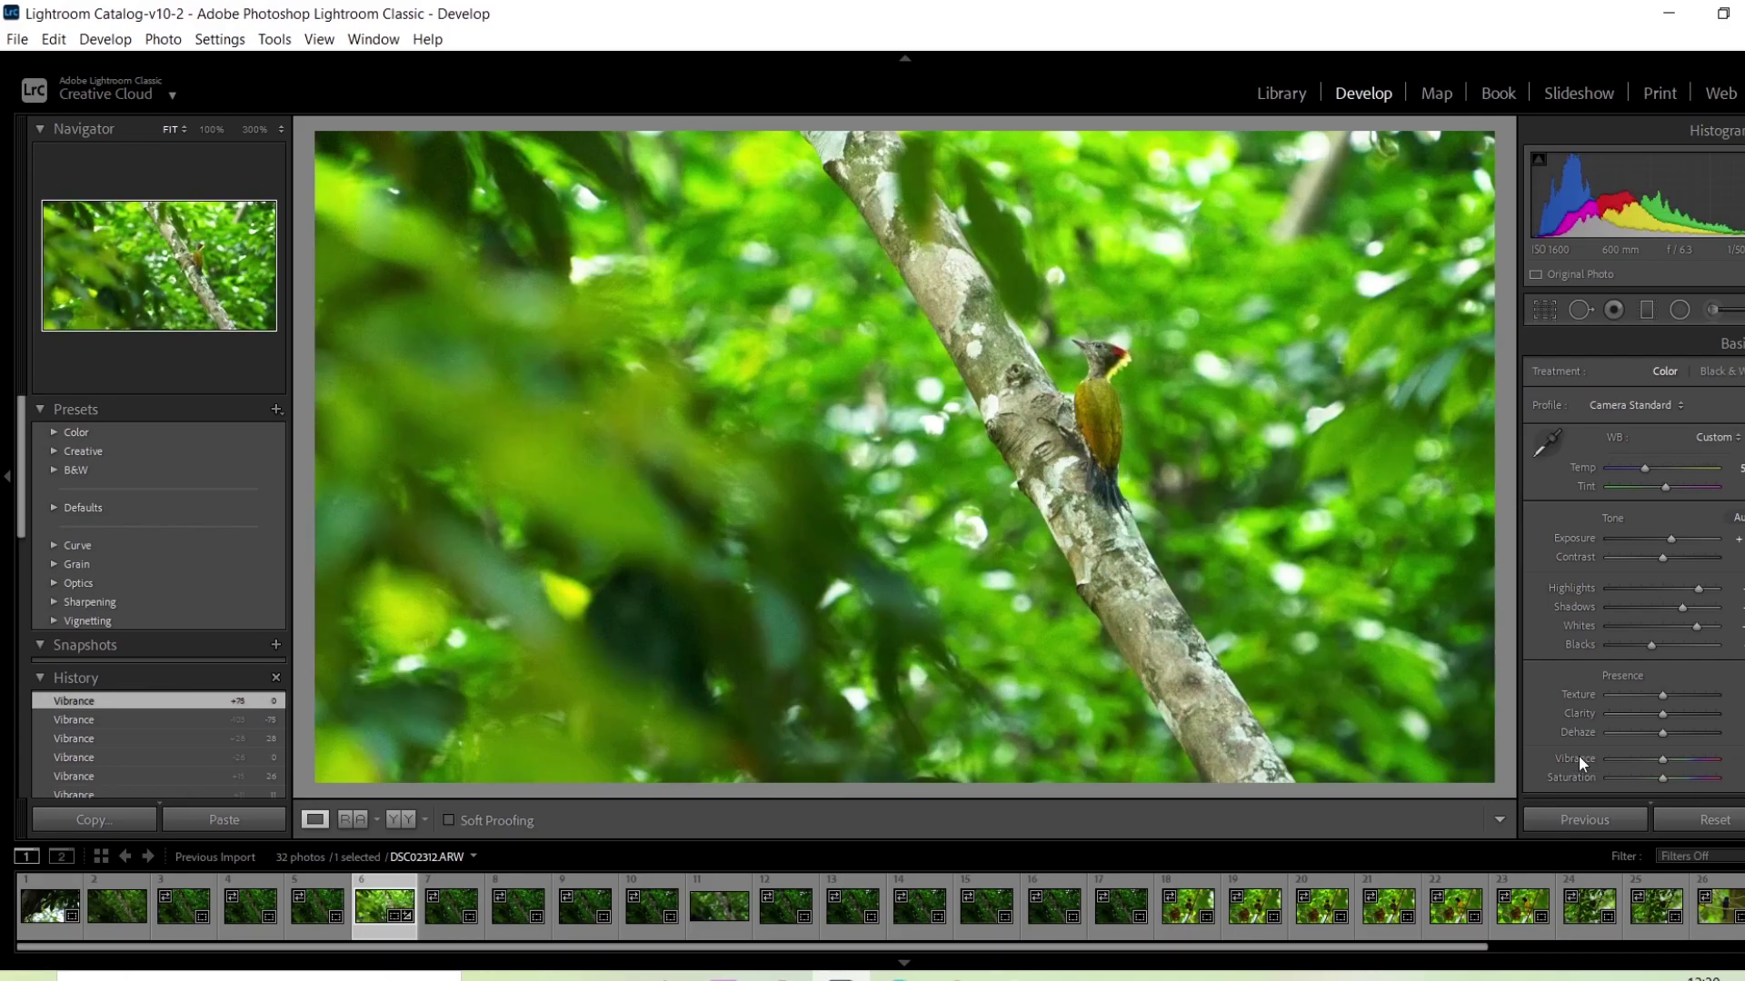
pyautogui.click(1672, 760)
pyautogui.moveTo(1668, 757); pyautogui.dragTo(1665, 756)
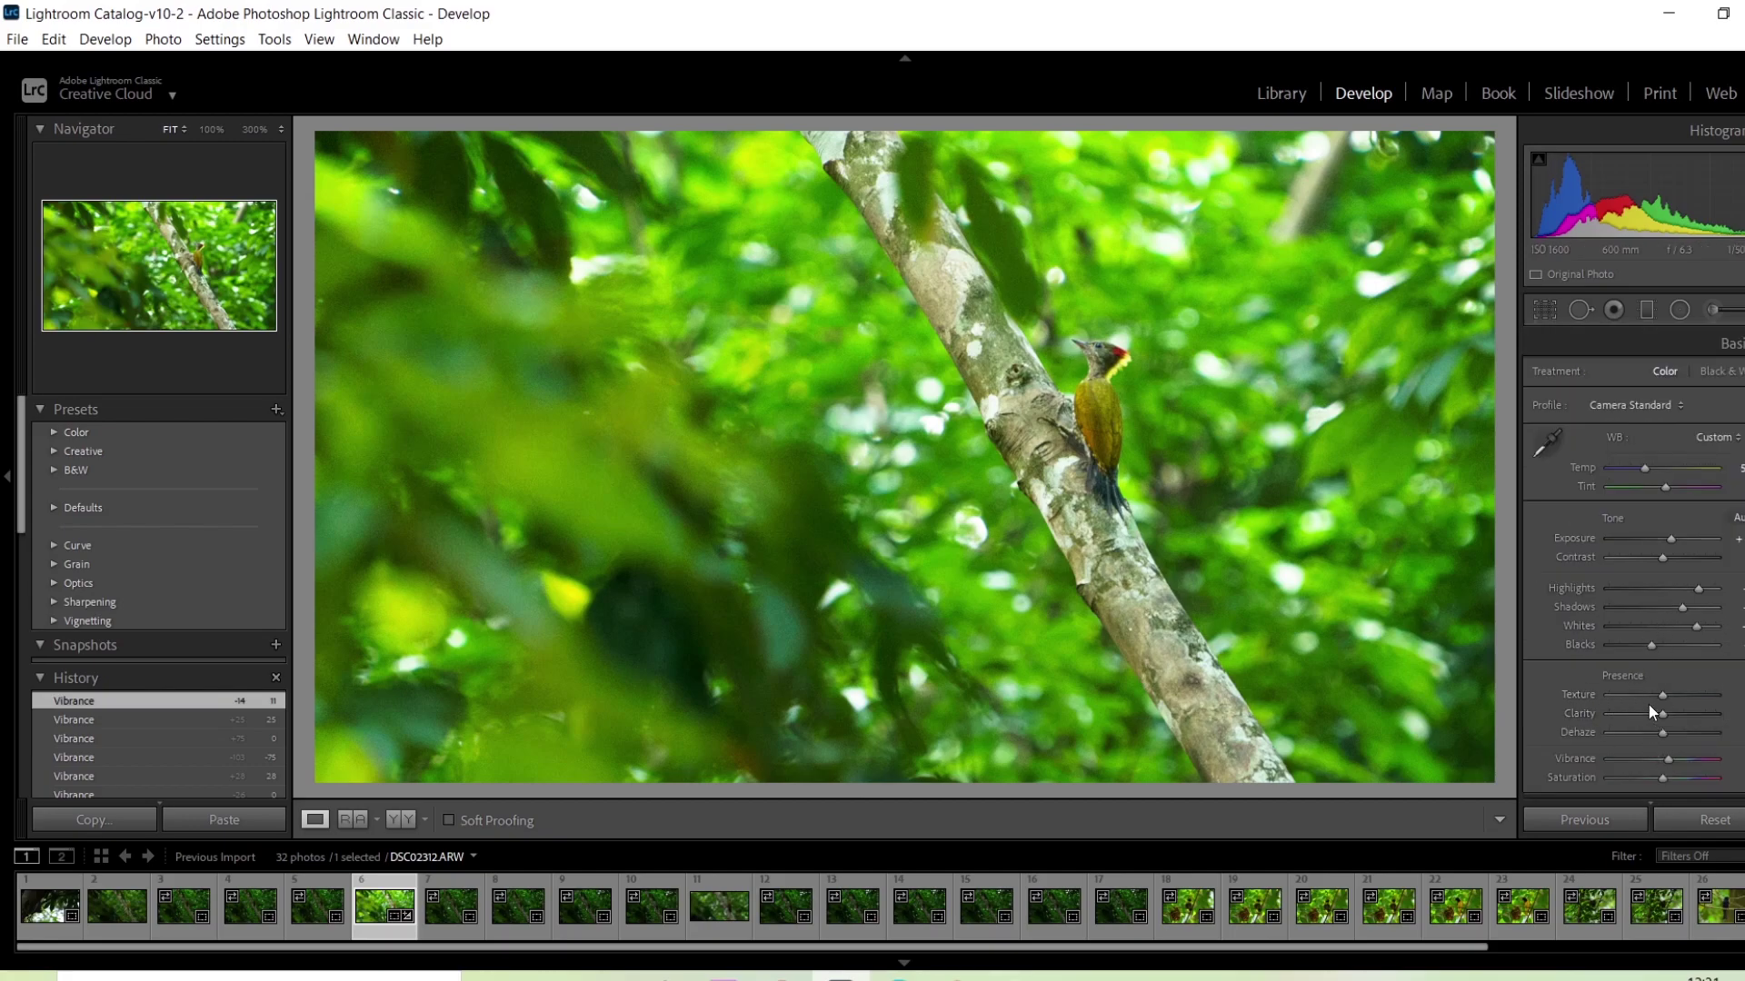
# Raise Clarity to about +21, then try several Dehaze values before settling on +14
pyautogui.click(1675, 714)
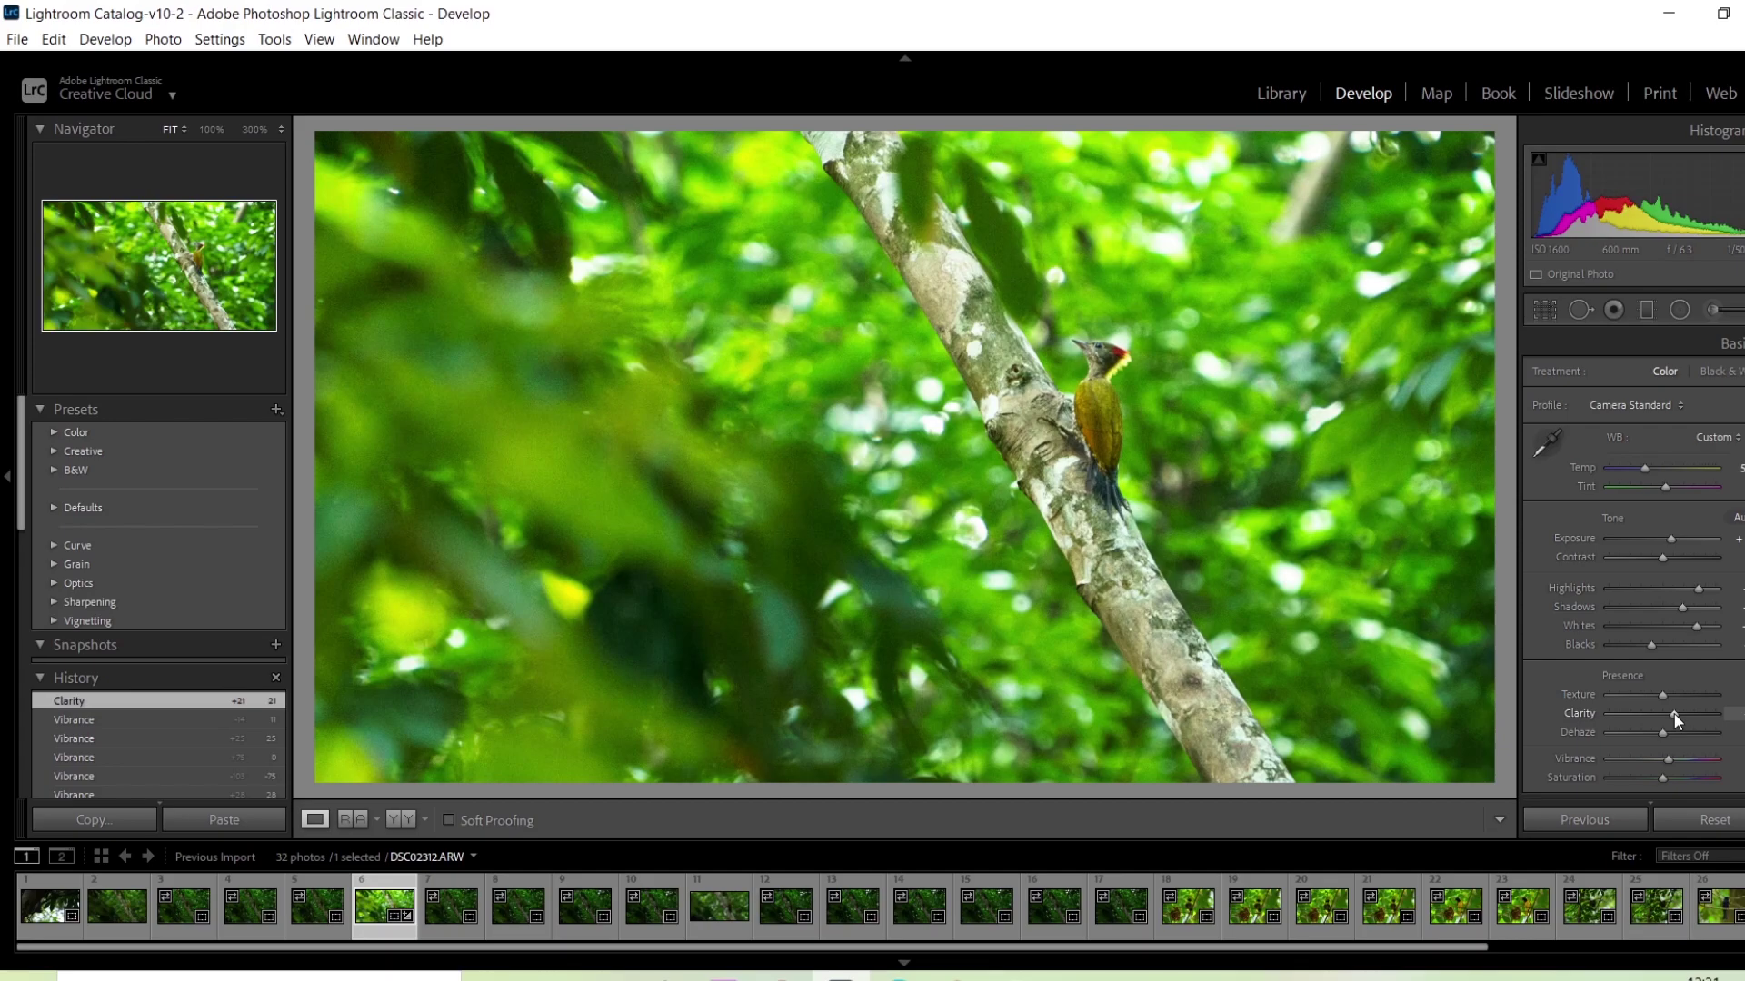
pyautogui.moveTo(1674, 714); pyautogui.dragTo(1671, 718)
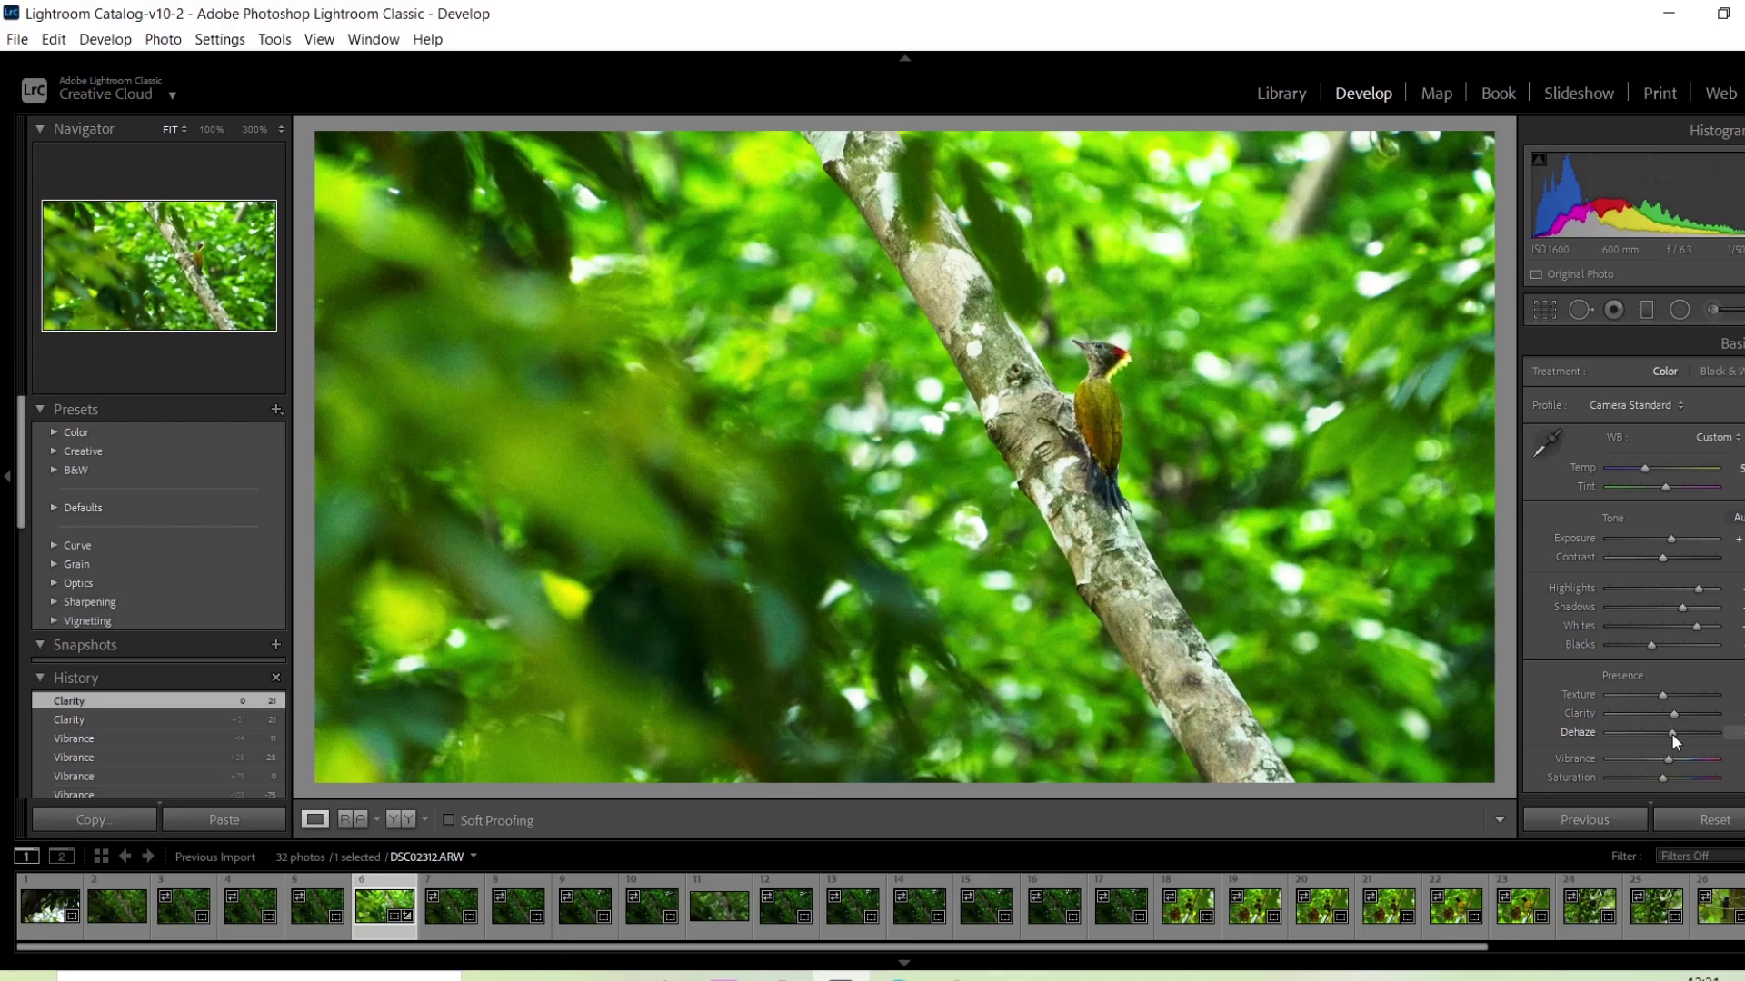
pyautogui.moveTo(1669, 734); pyautogui.dragTo(1679, 736)
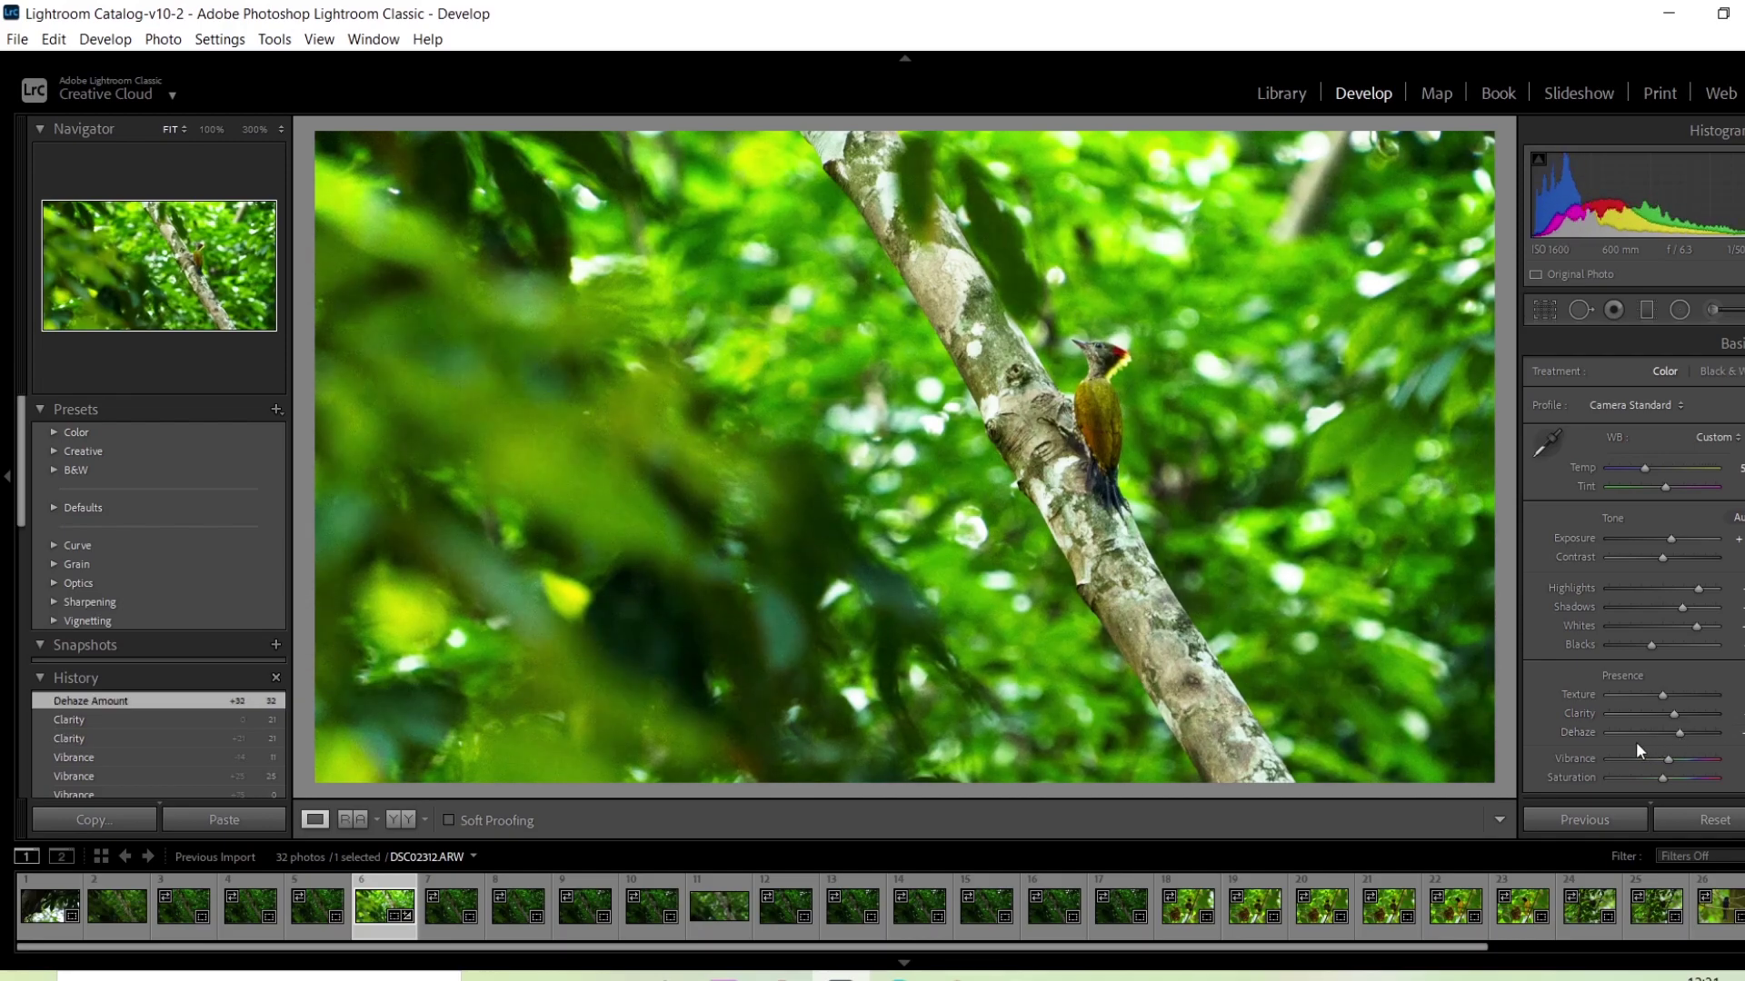
pyautogui.doubleClick(1584, 733)
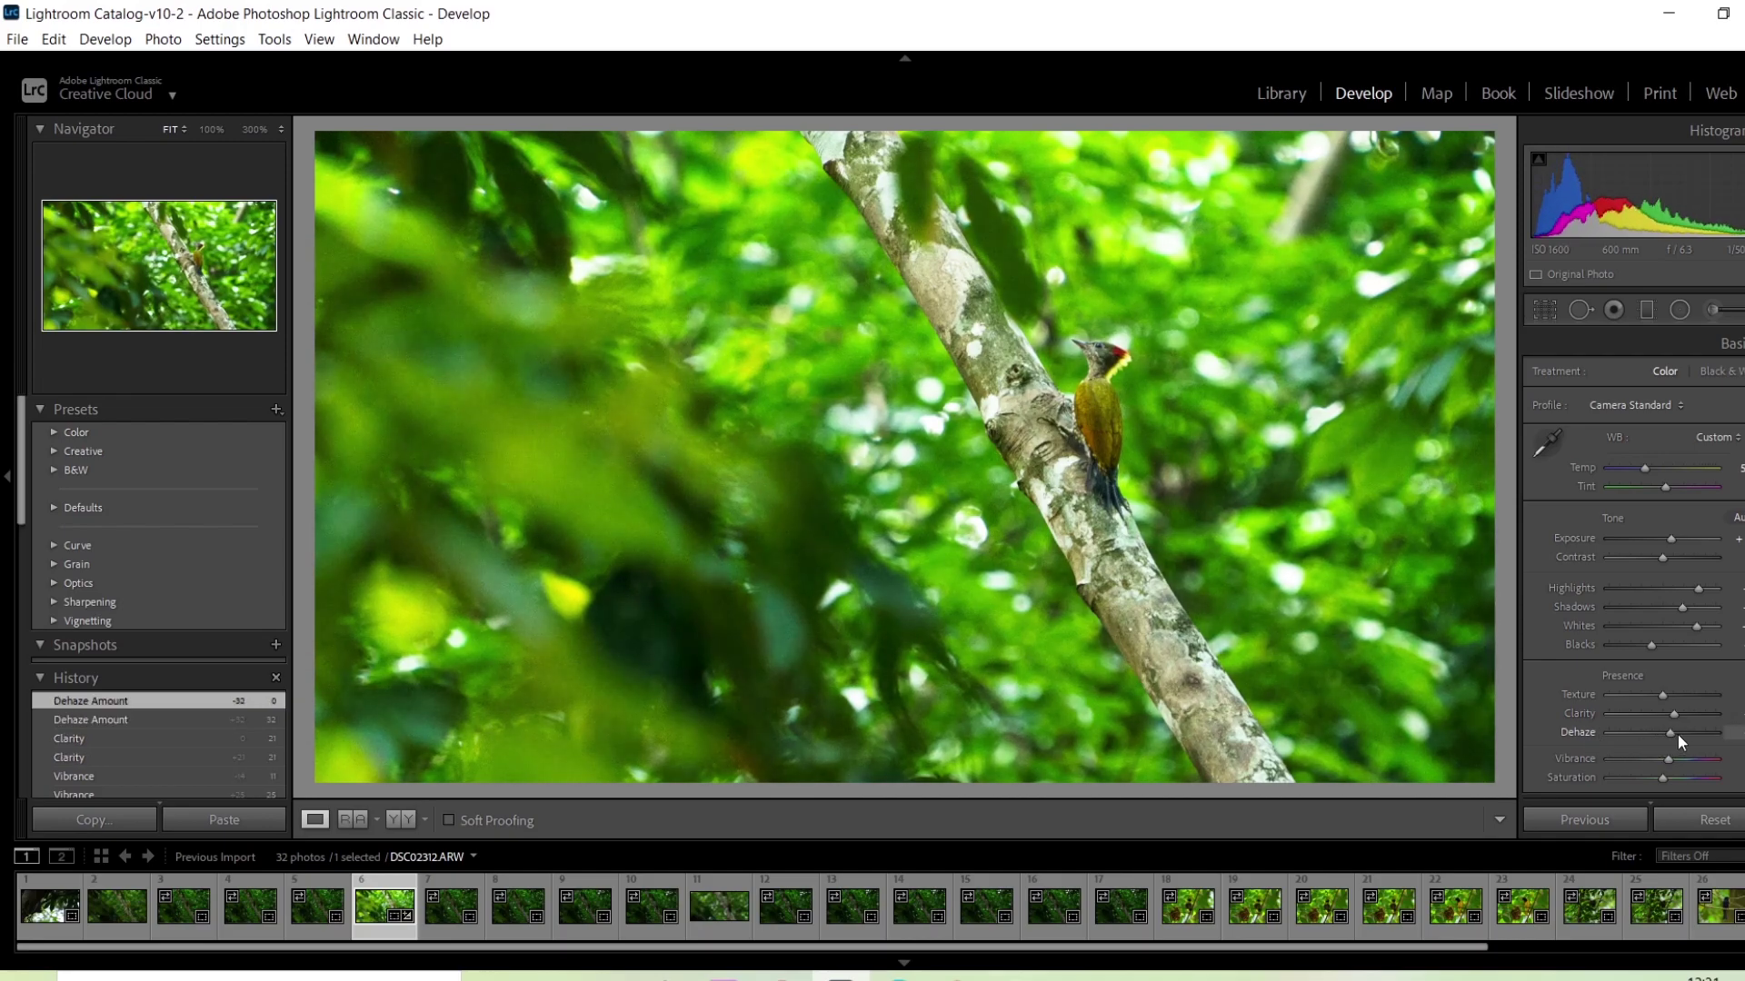
pyautogui.moveTo(1677, 734); pyautogui.dragTo(1676, 738)
pyautogui.click(1647, 734)
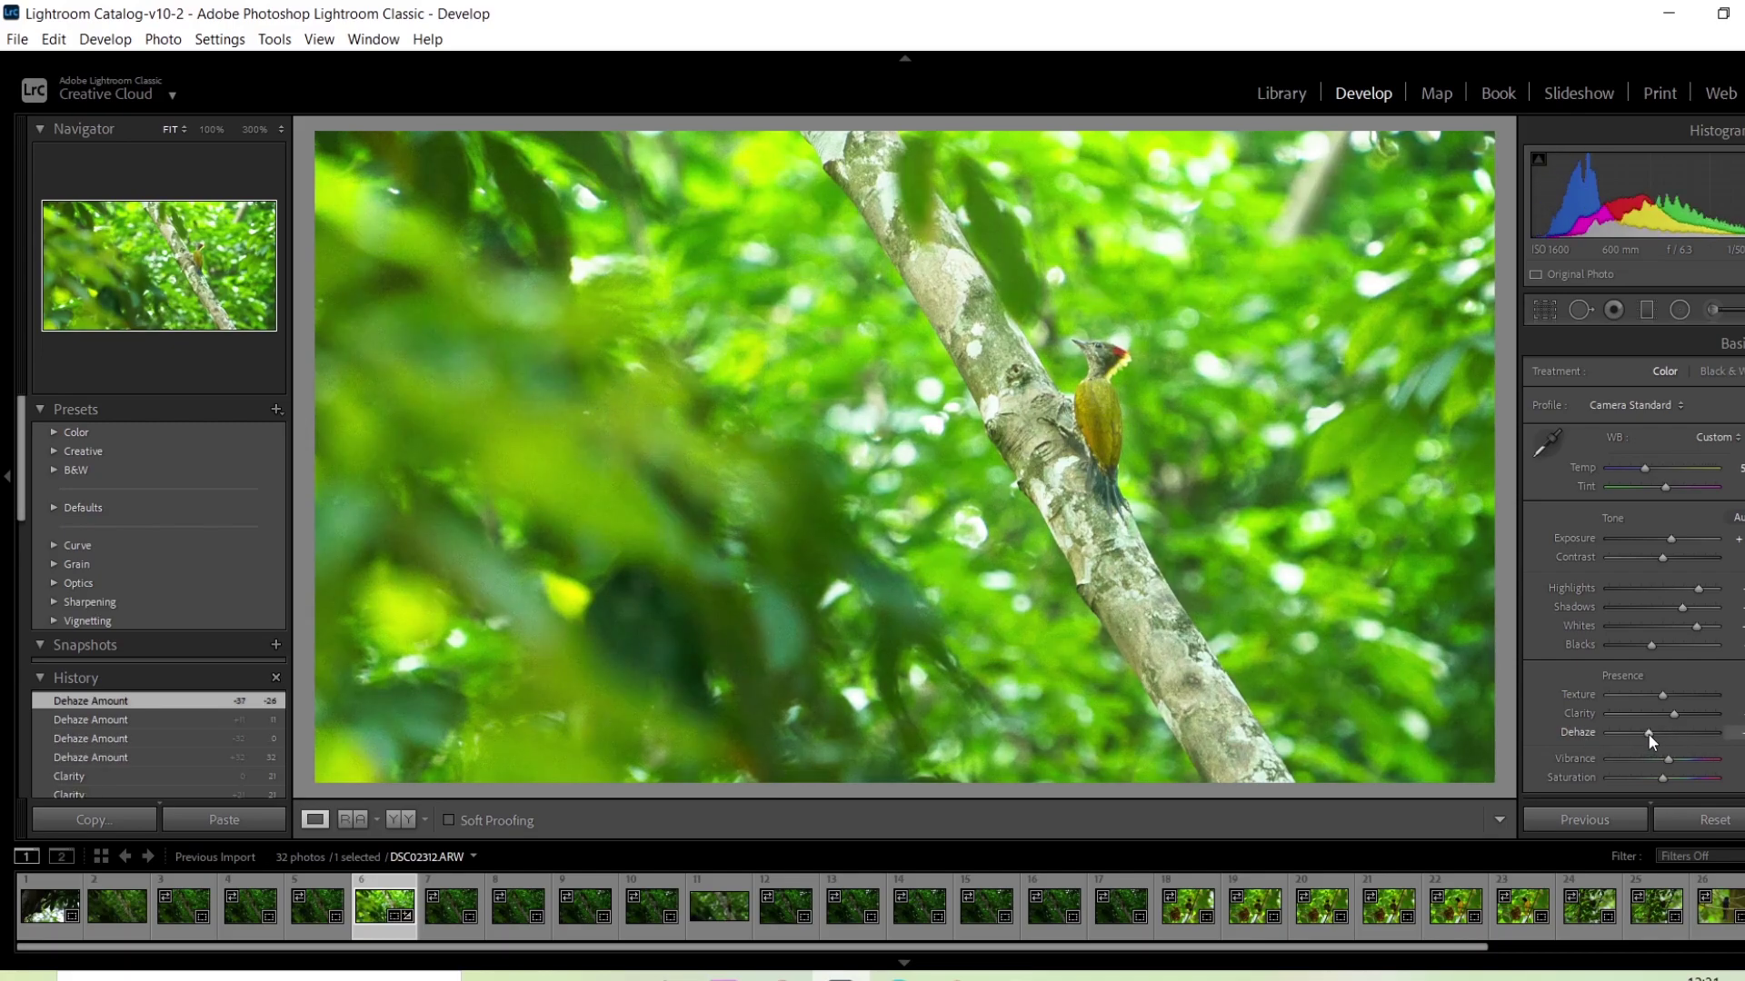
pyautogui.click(1659, 733)
pyautogui.doubleClick(1555, 732)
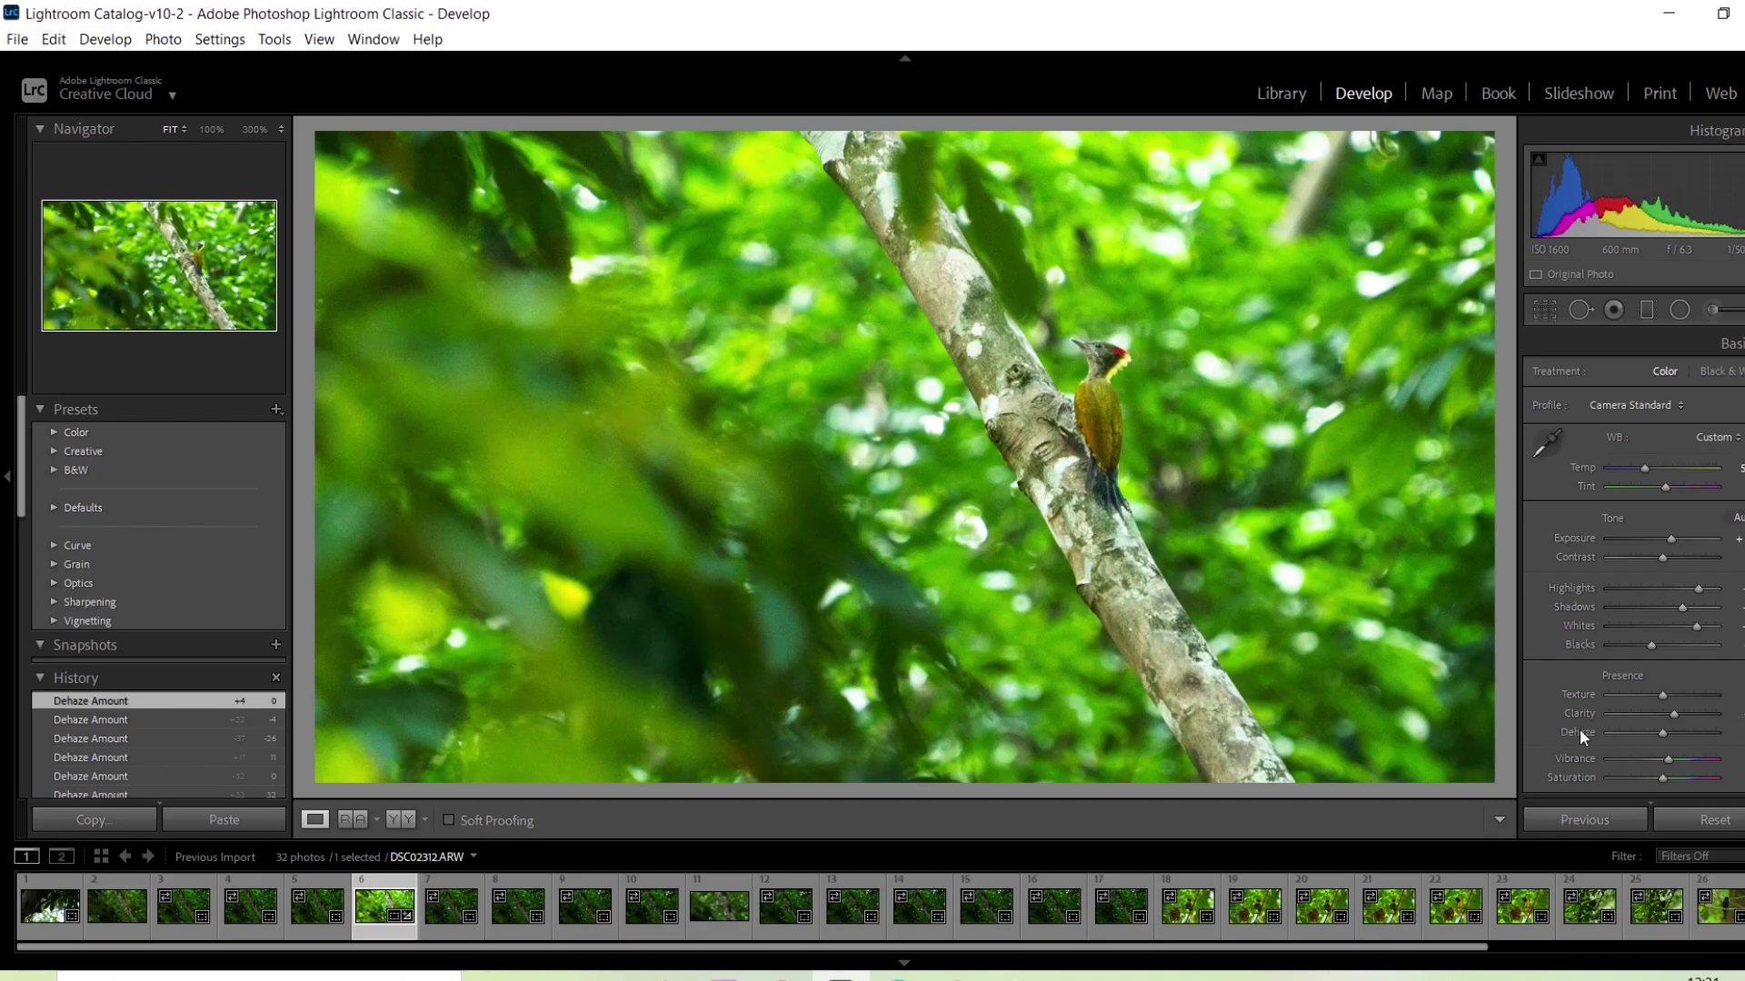
pyautogui.moveTo(1662, 740); pyautogui.dragTo(1670, 738)
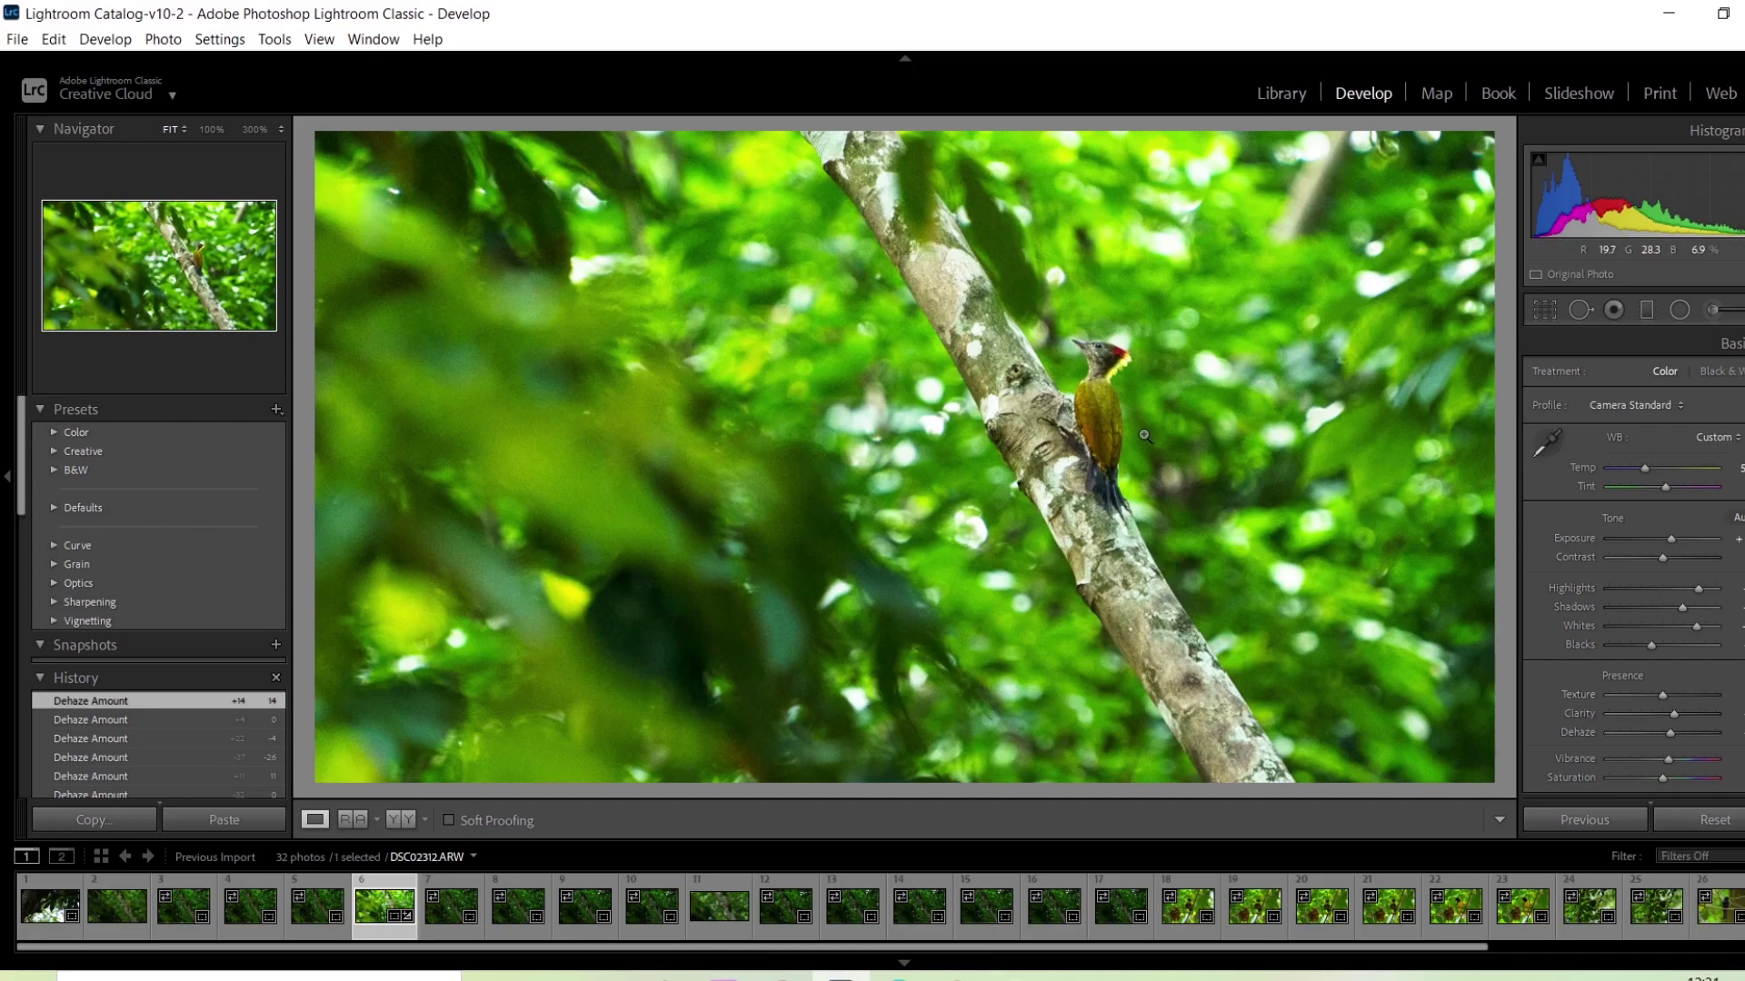
pyautogui.press('z')
pyautogui.click(1676, 695)
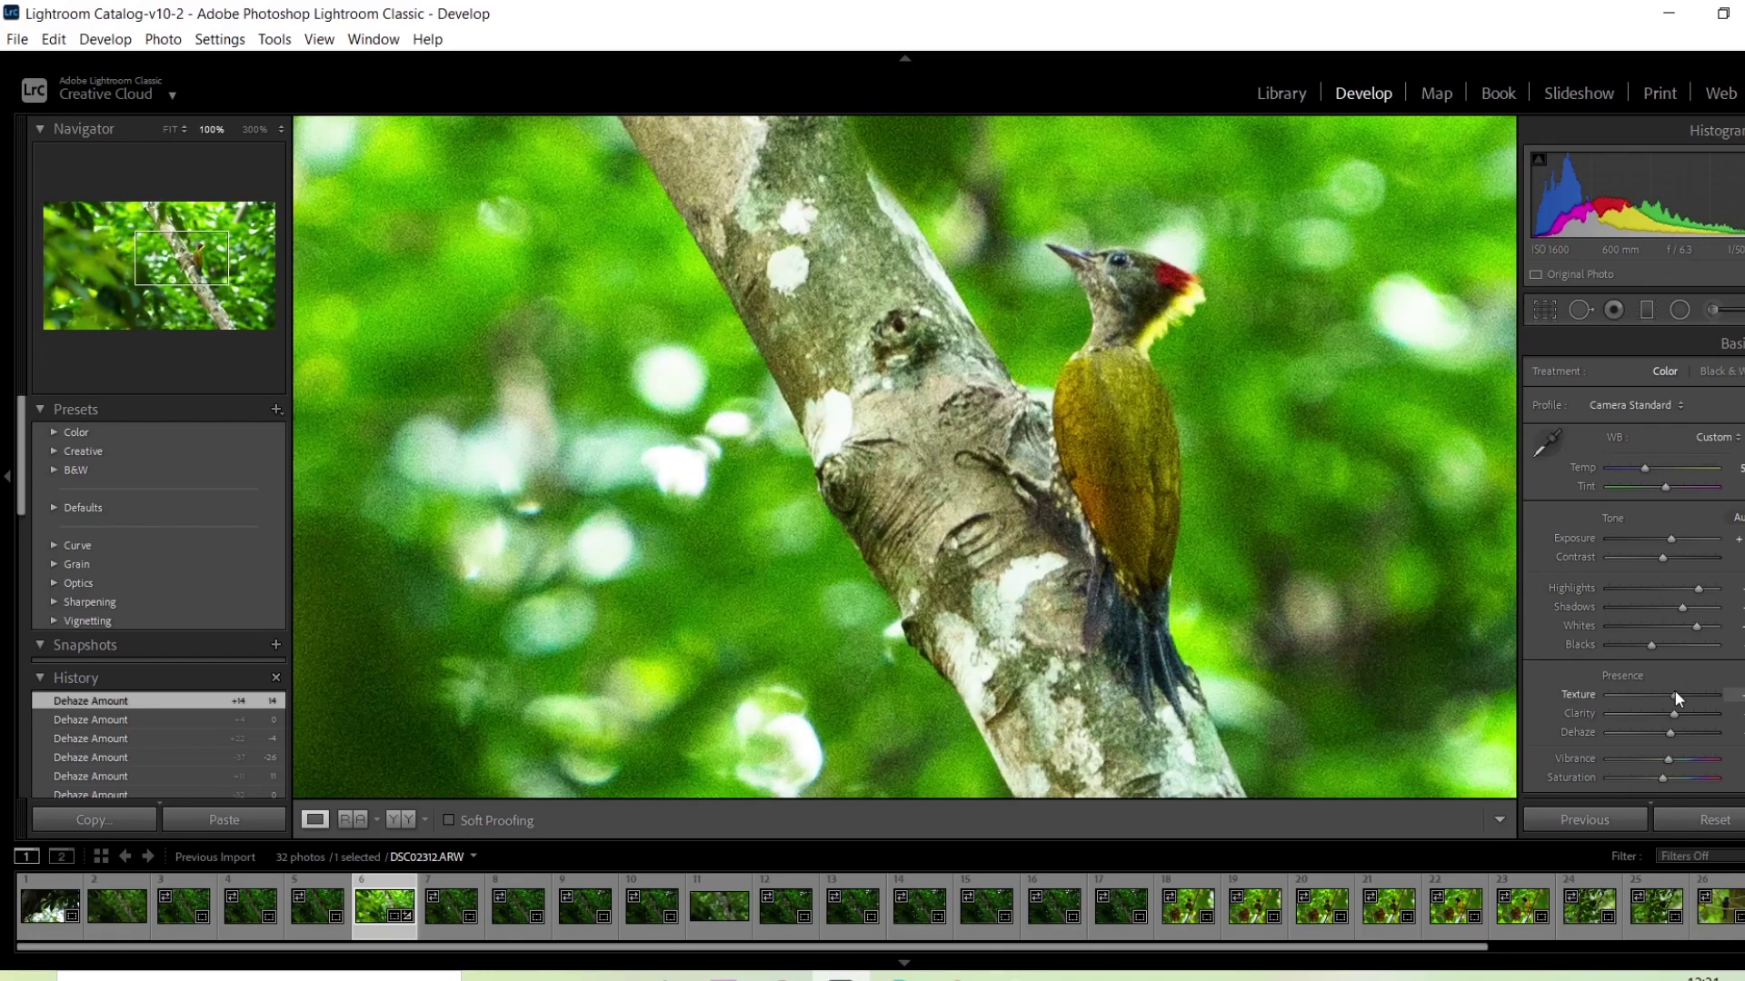
pyautogui.doubleClick(1578, 695)
pyautogui.press('z')
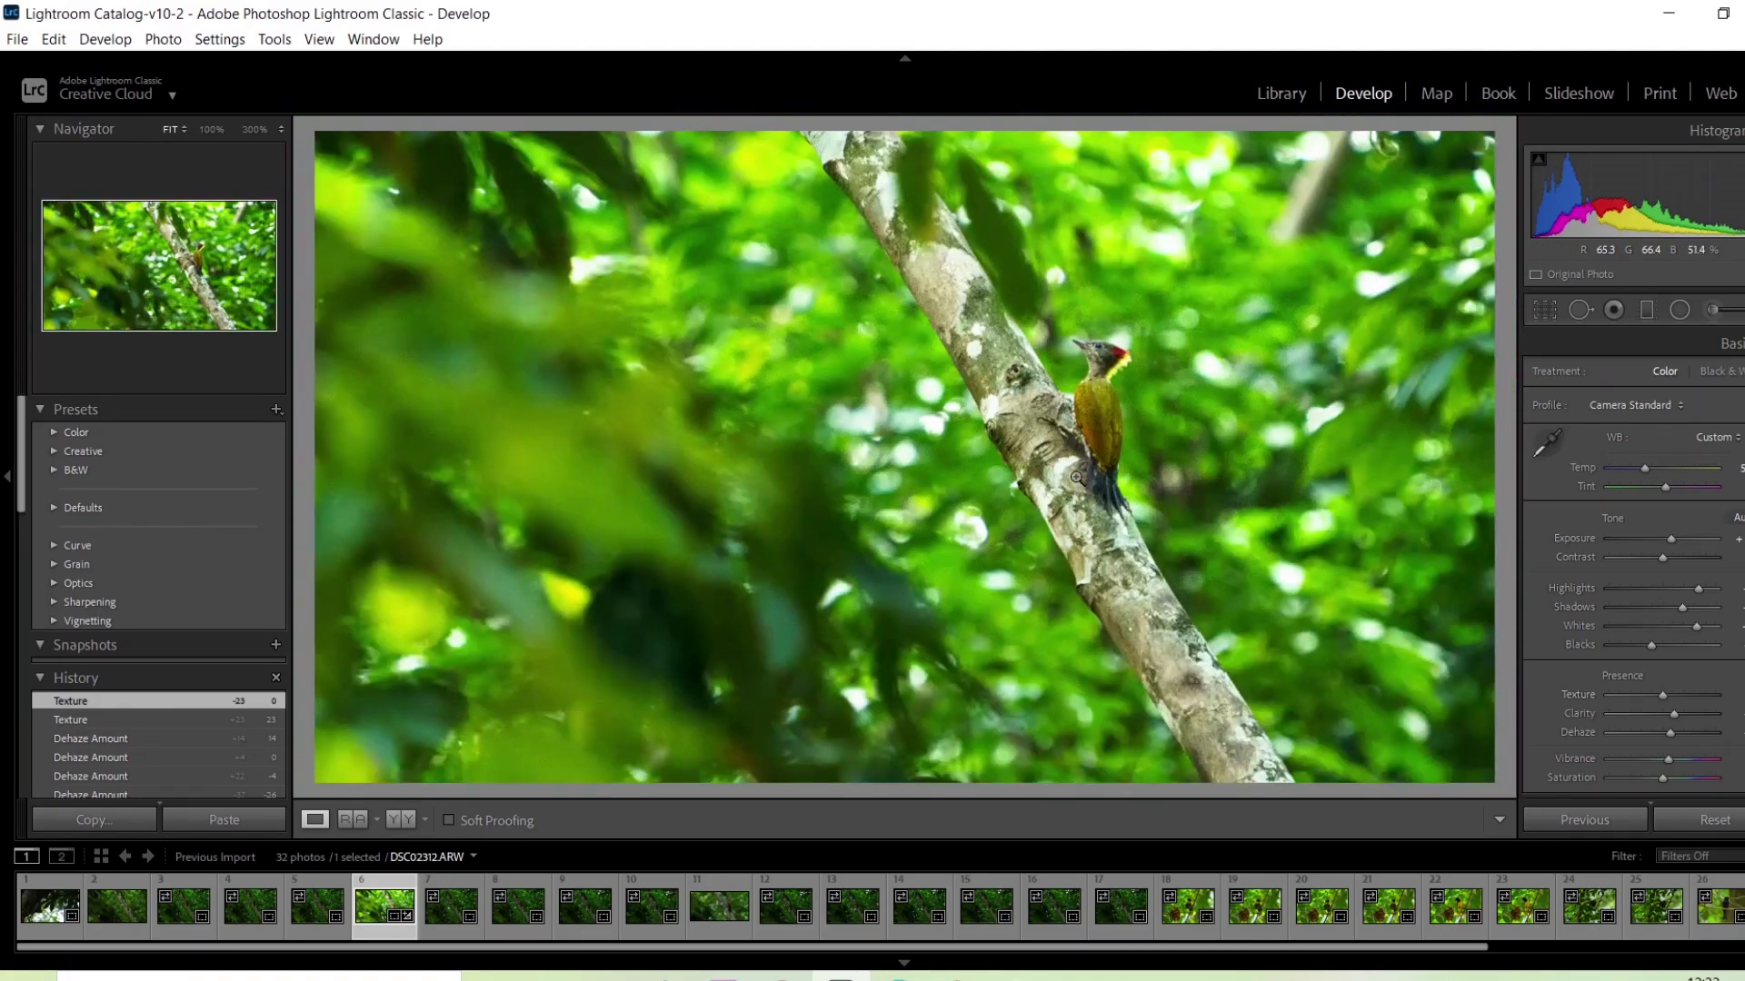